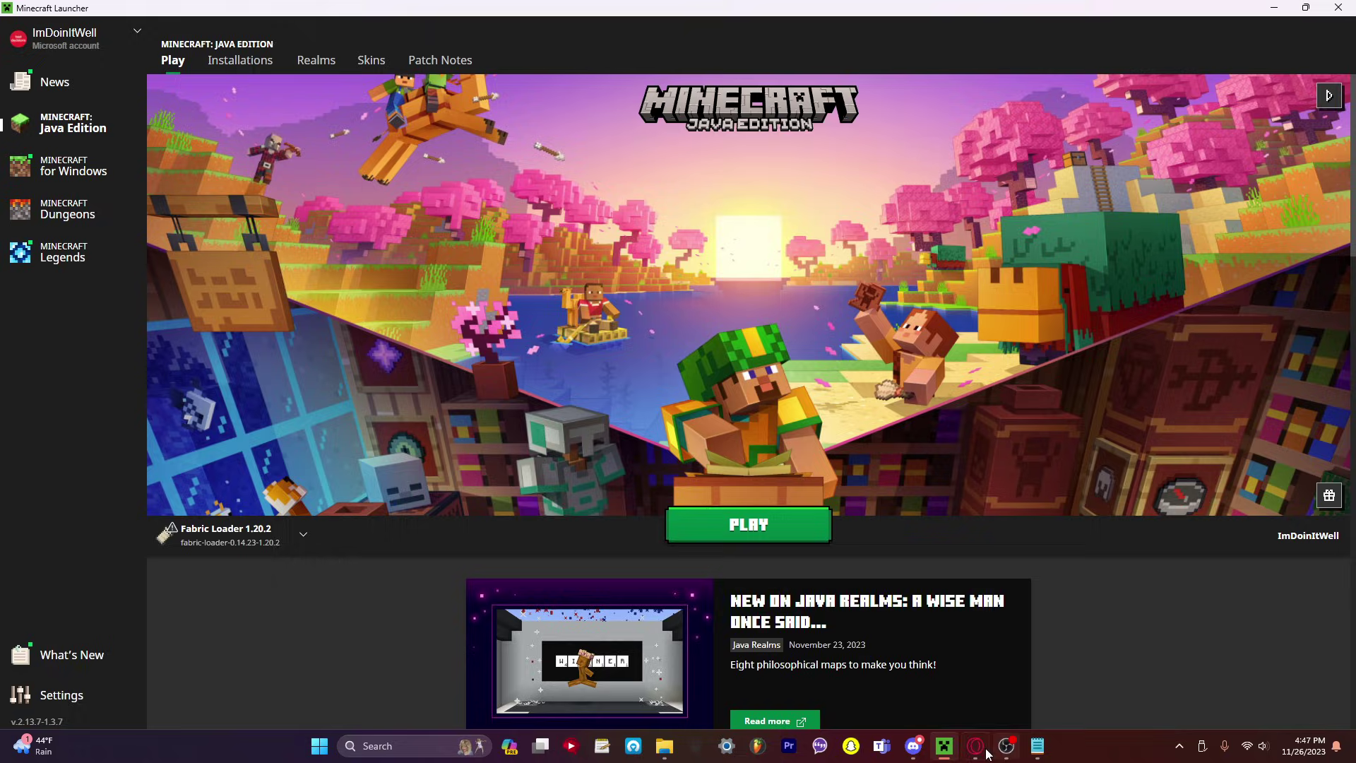
Copy the Java 8 link from the HOW TO INSTALL BTW SERVER.txt notes in Notepad.
click(1037, 746)
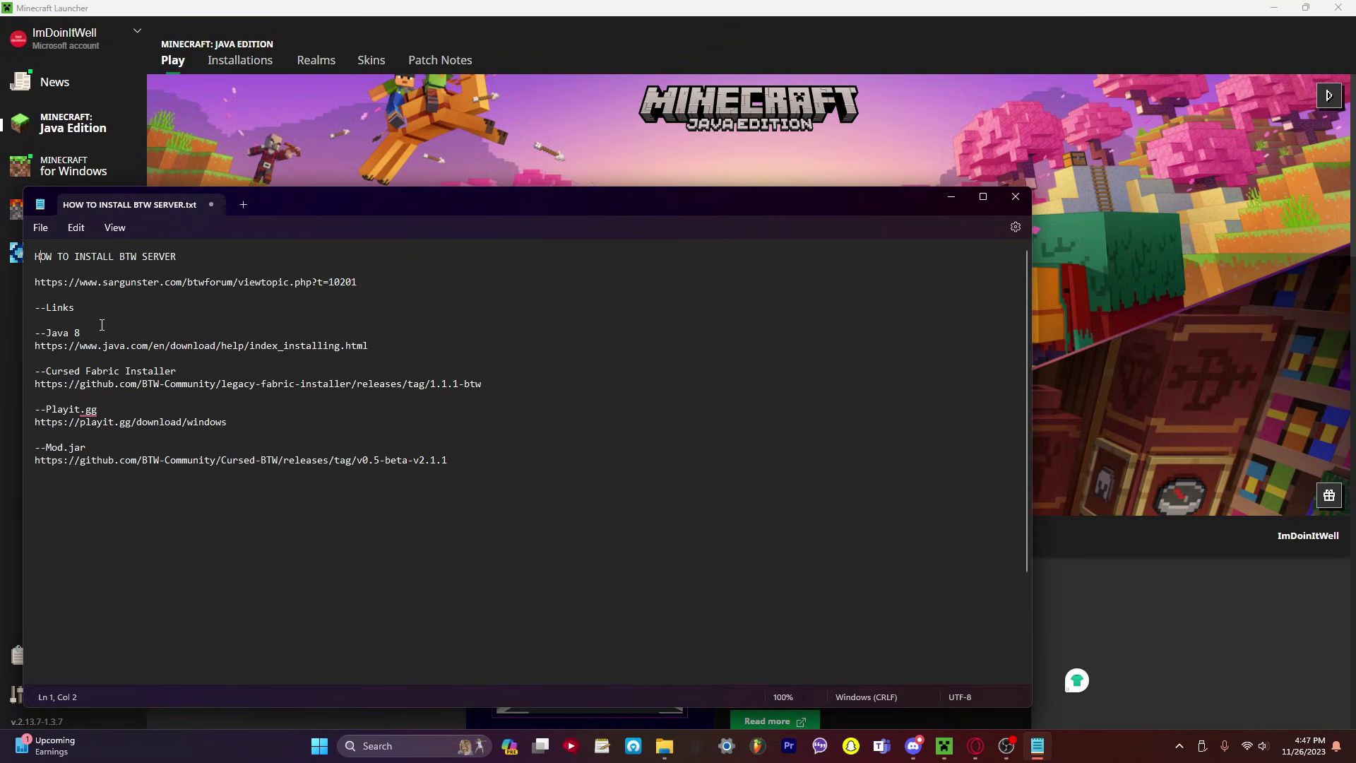
drag(37, 344, 381, 343)
key(ctrl+c)
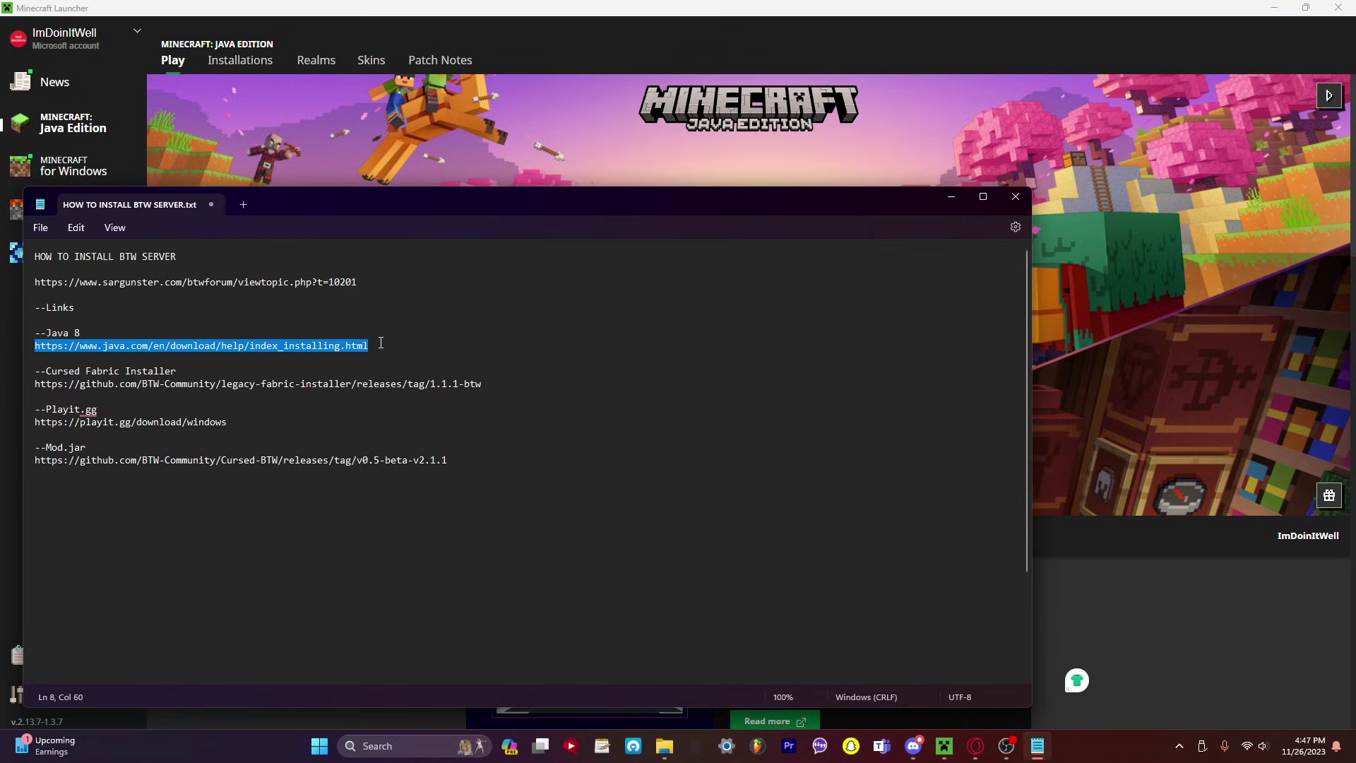
click(382, 340)
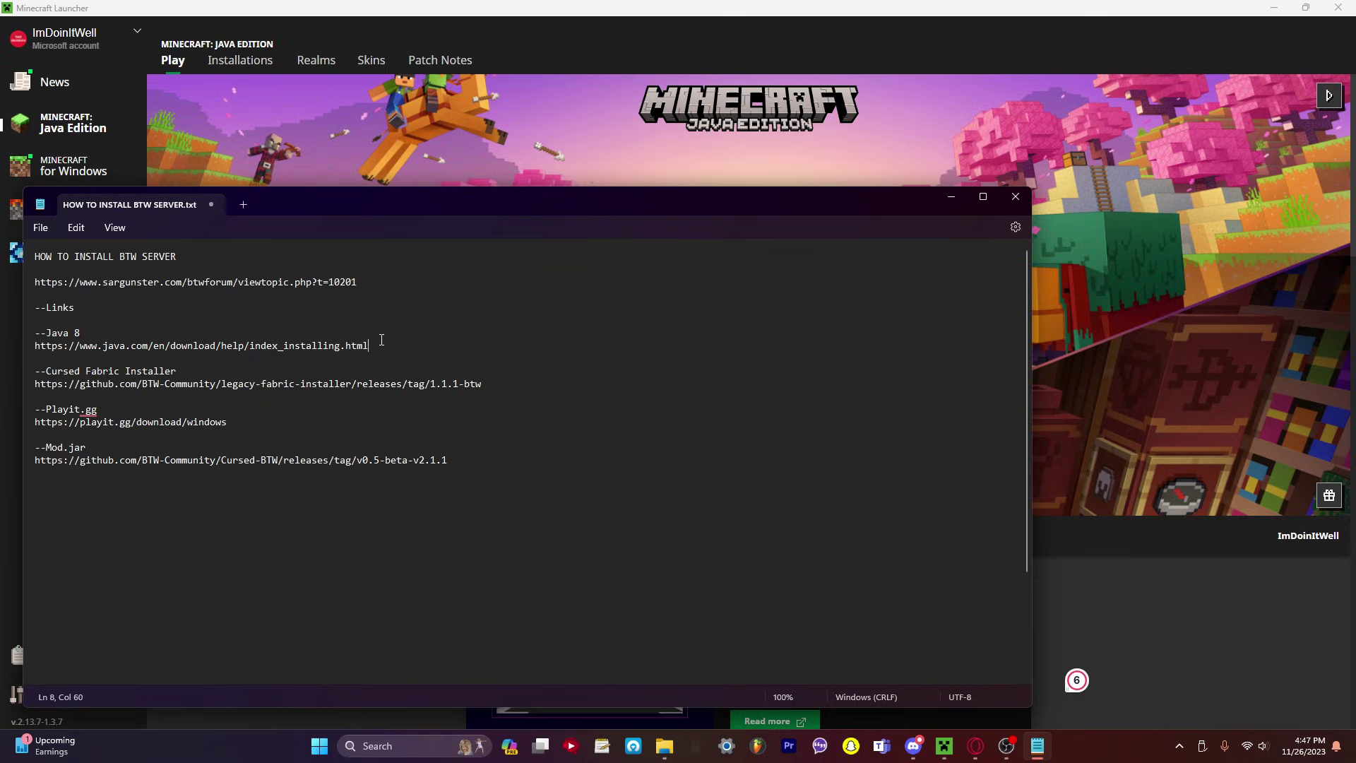
Switch to the browser, replace the open GitHub tab with the copied Java link, and go to the Java download page.
click(976, 745)
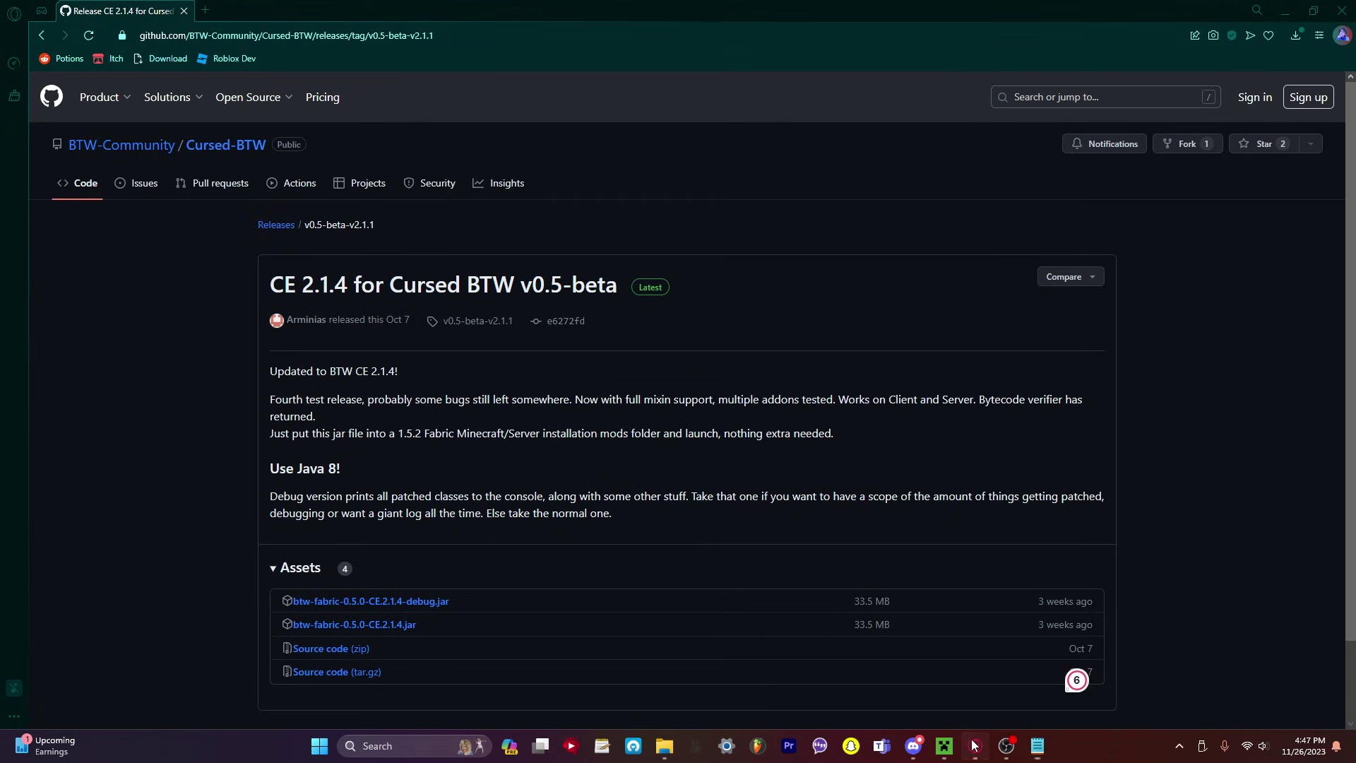
click(203, 9)
key(ctrl+v)
key(Return)
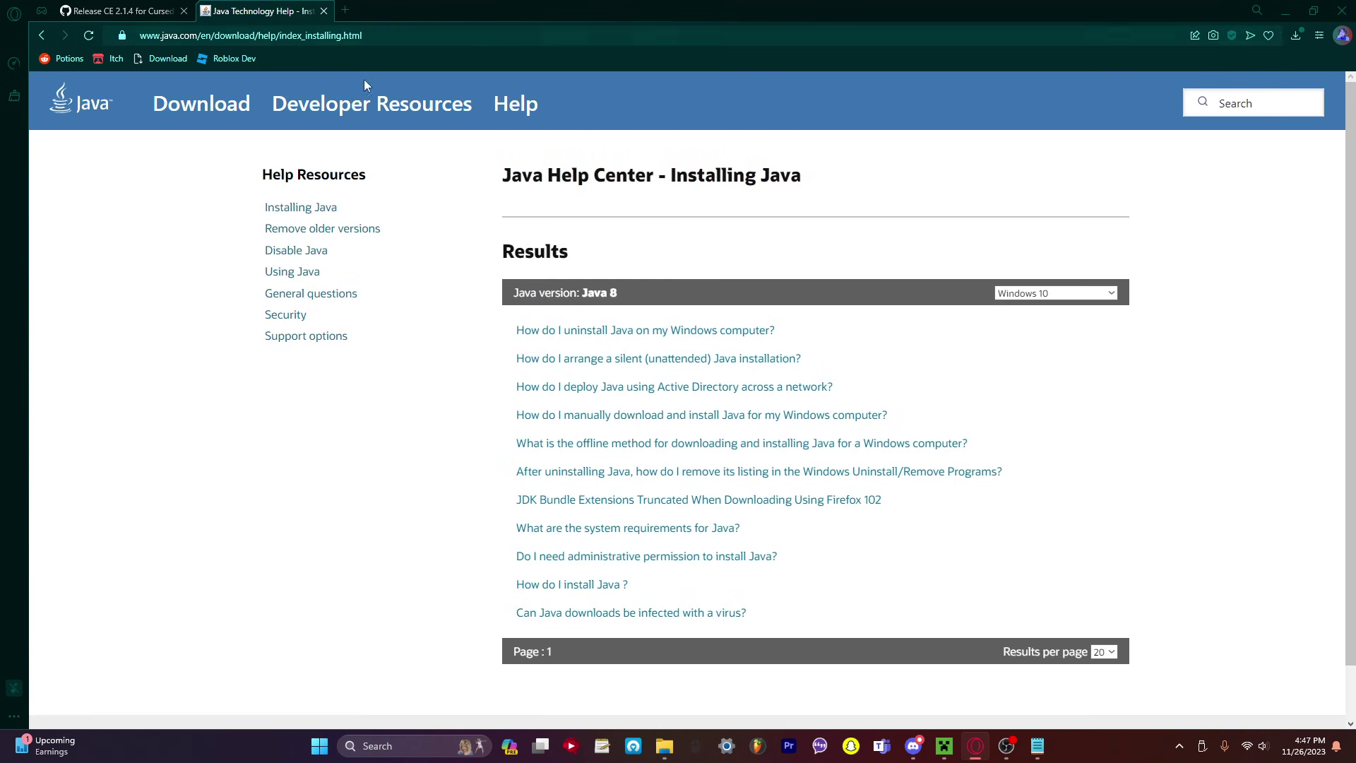
click(184, 10)
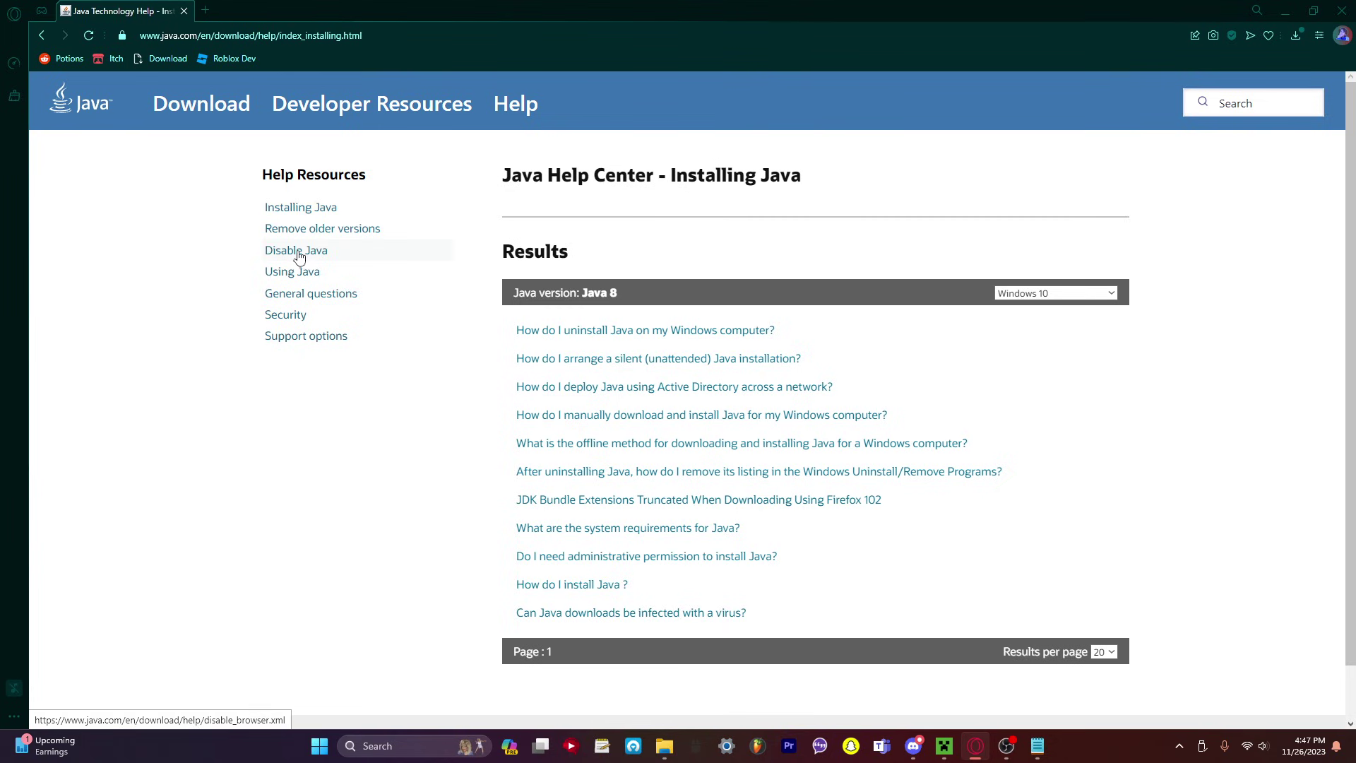
click(247, 117)
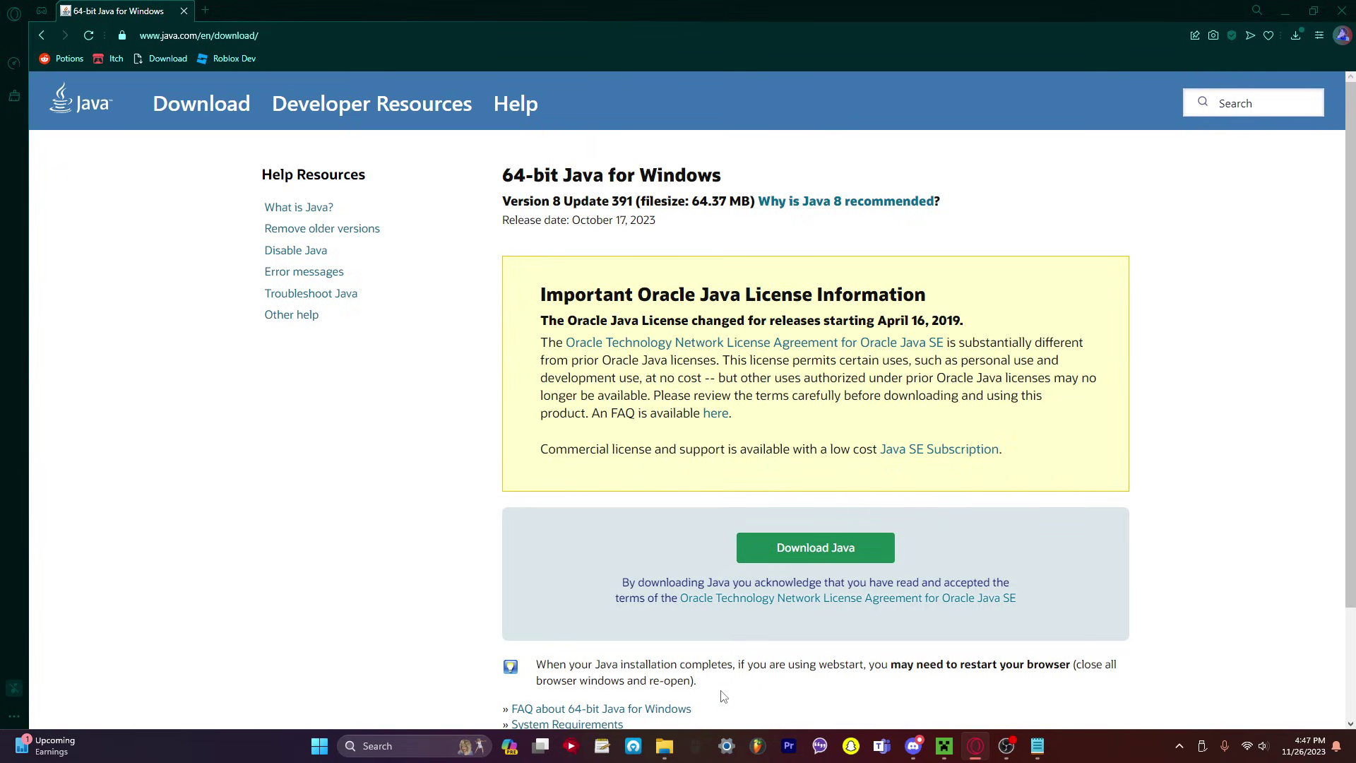
Locate the jre-8u391-windows-x64.exe installer in the Downloads folder in File Explorer.
click(664, 746)
click(353, 309)
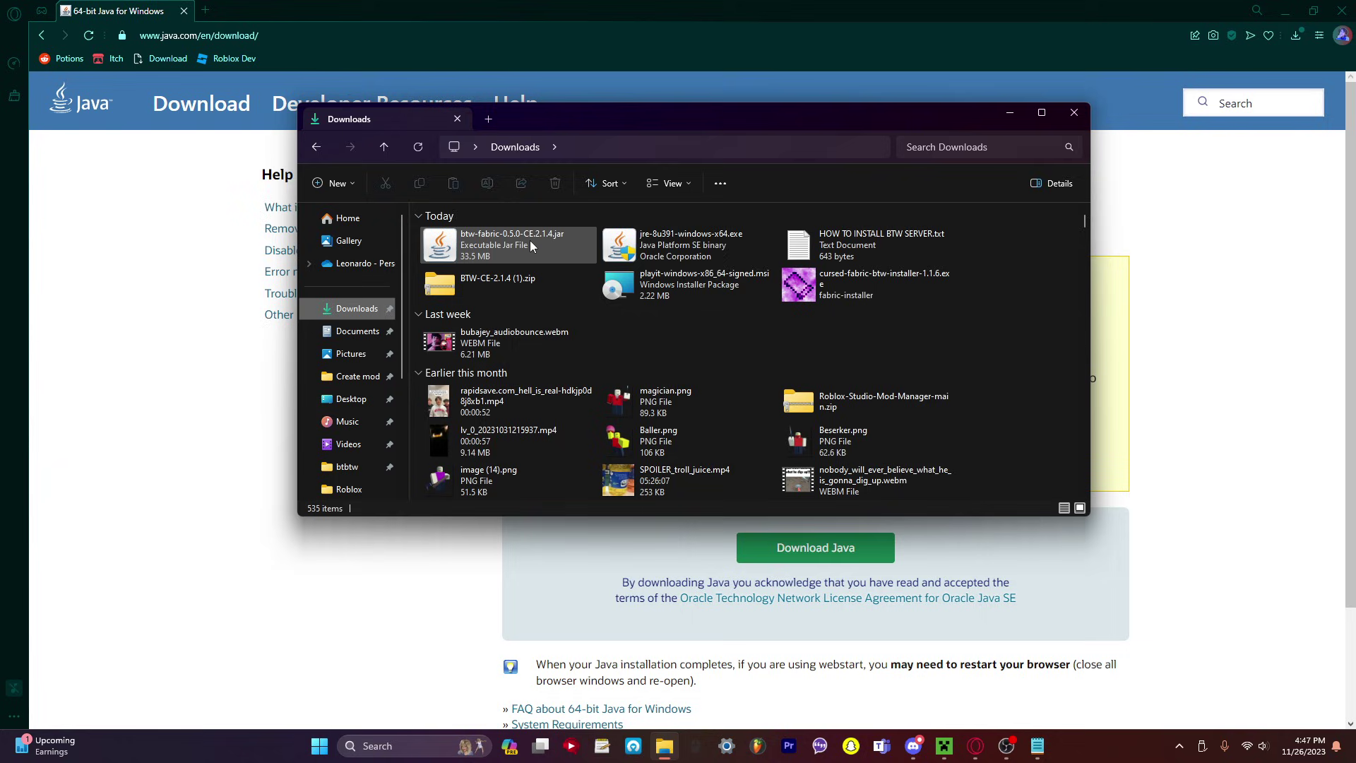
click(685, 246)
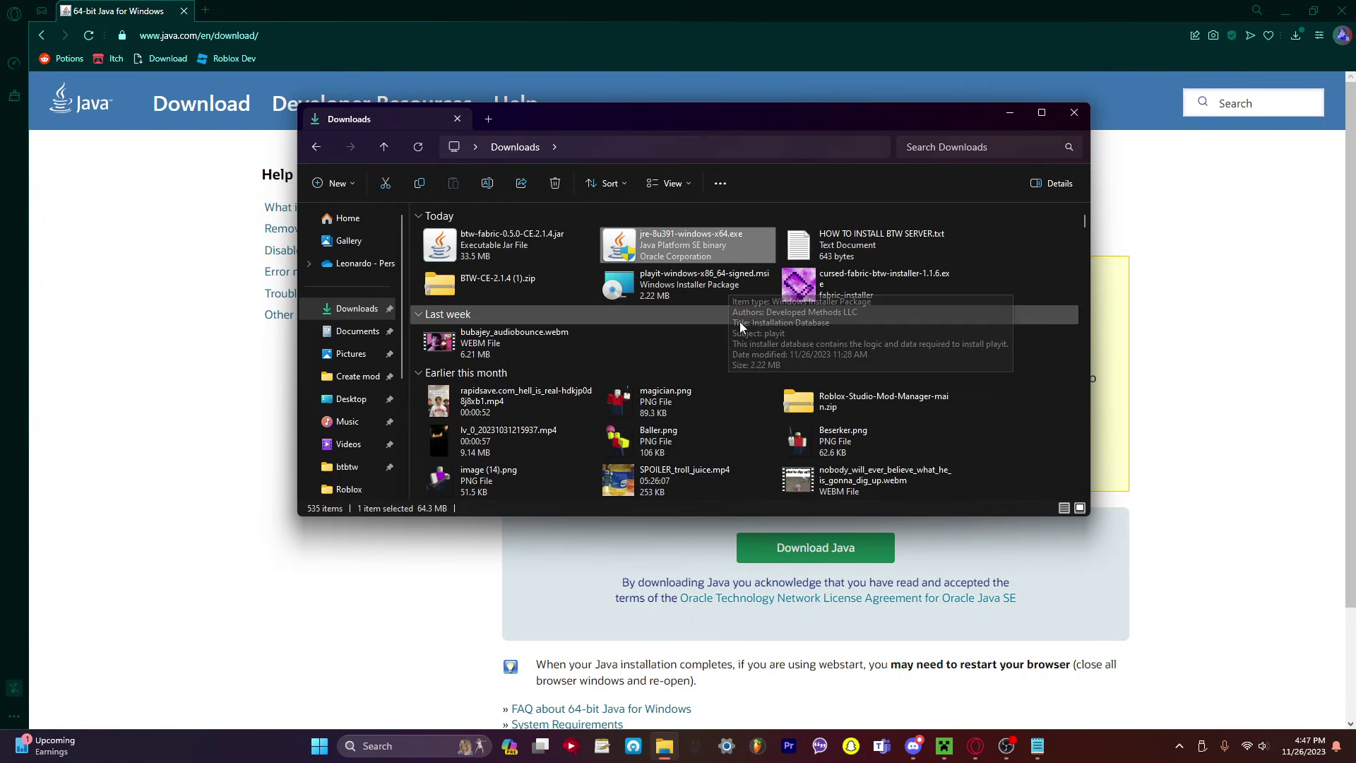
click(986, 278)
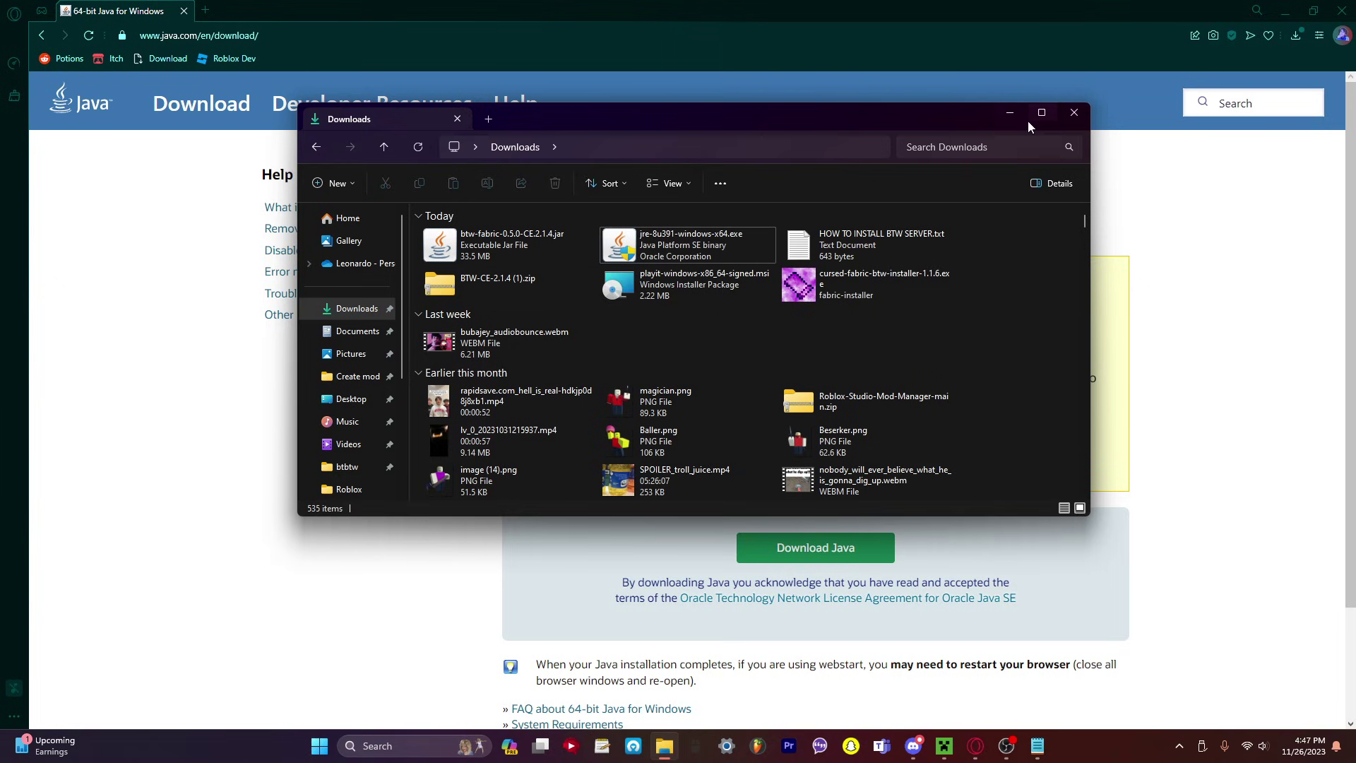
click(1074, 112)
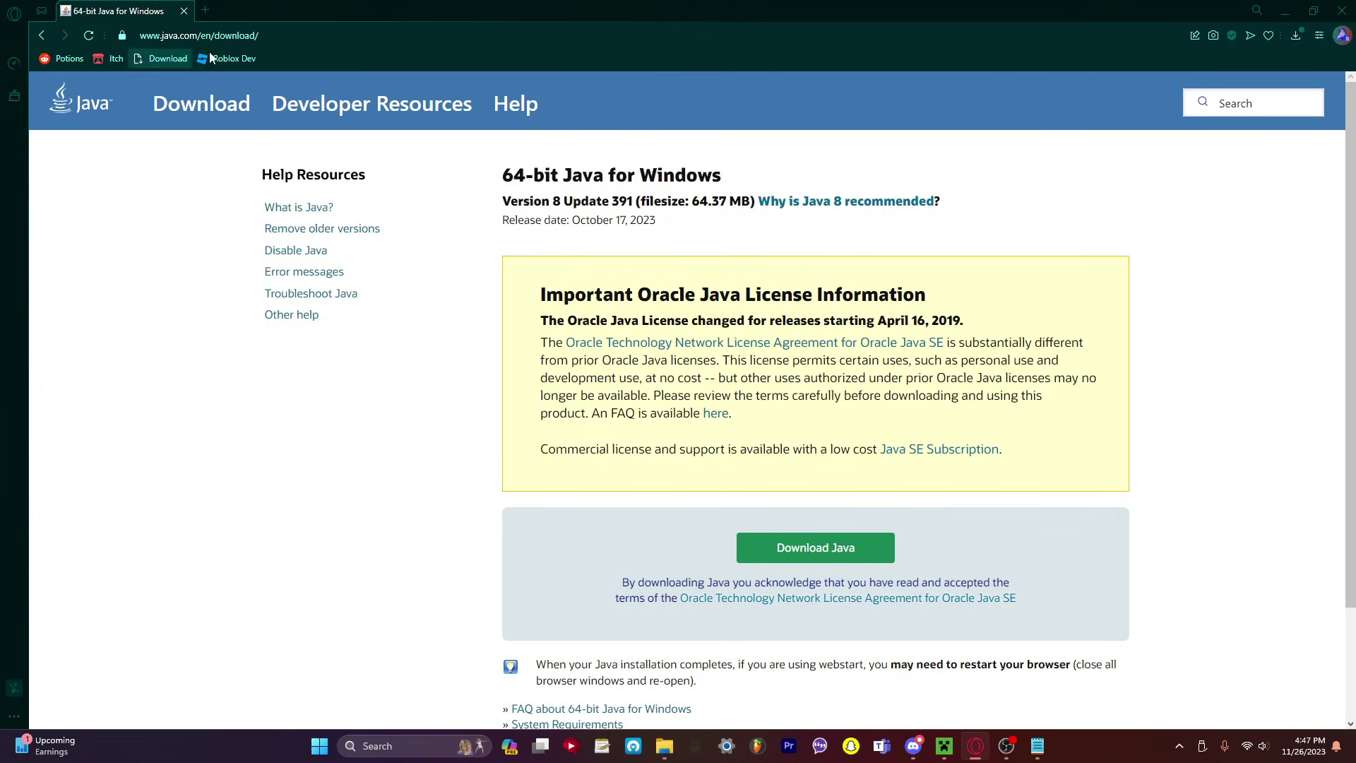
Copy the Cursed Fabric Installer link from the Notepad notes and load it in the current browser tab.
click(1037, 746)
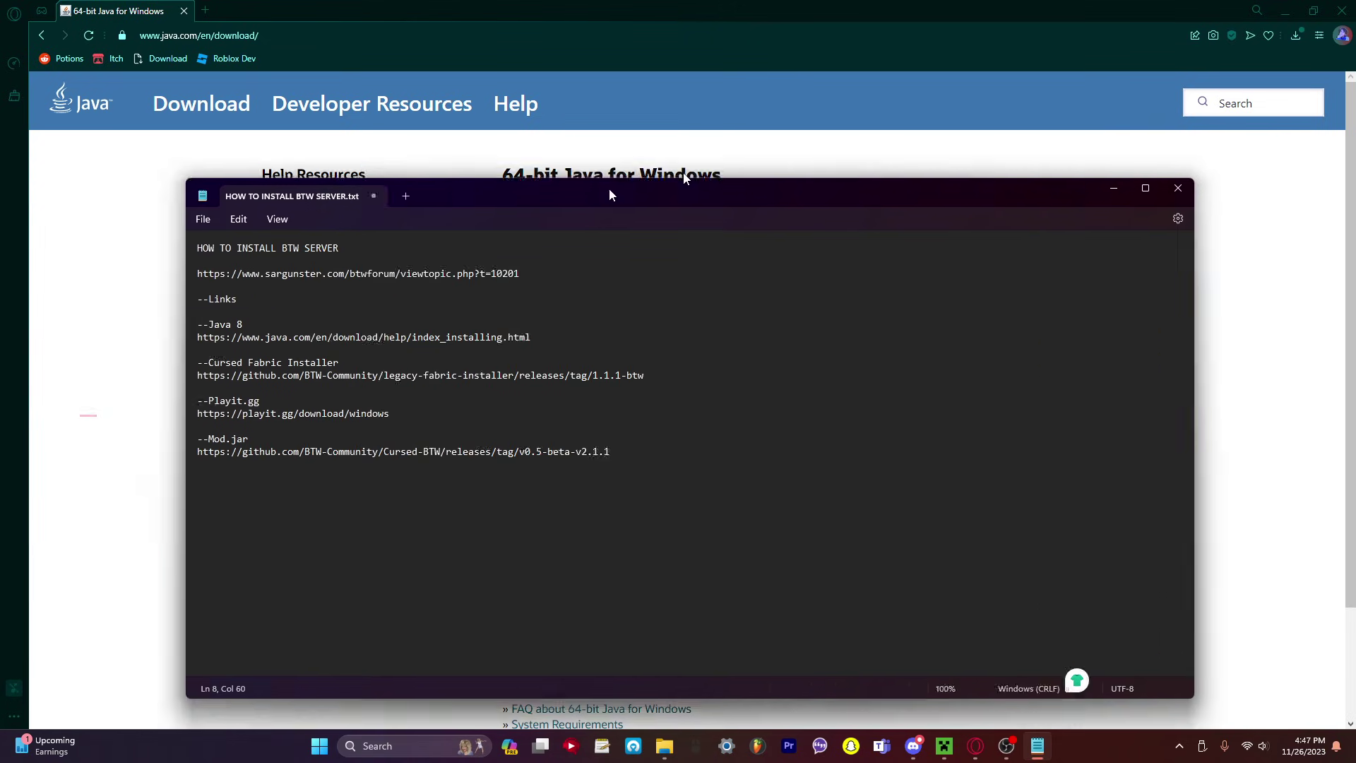
drag(610, 195, 886, 119)
mouse_move(918, 299)
mouse_down()
mouse_move(472, 299)
mouse_move(472, 286)
mouse_move(474, 299)
mouse_move(918, 299)
mouse_up()
key(ctrl+c)
click(336, 62)
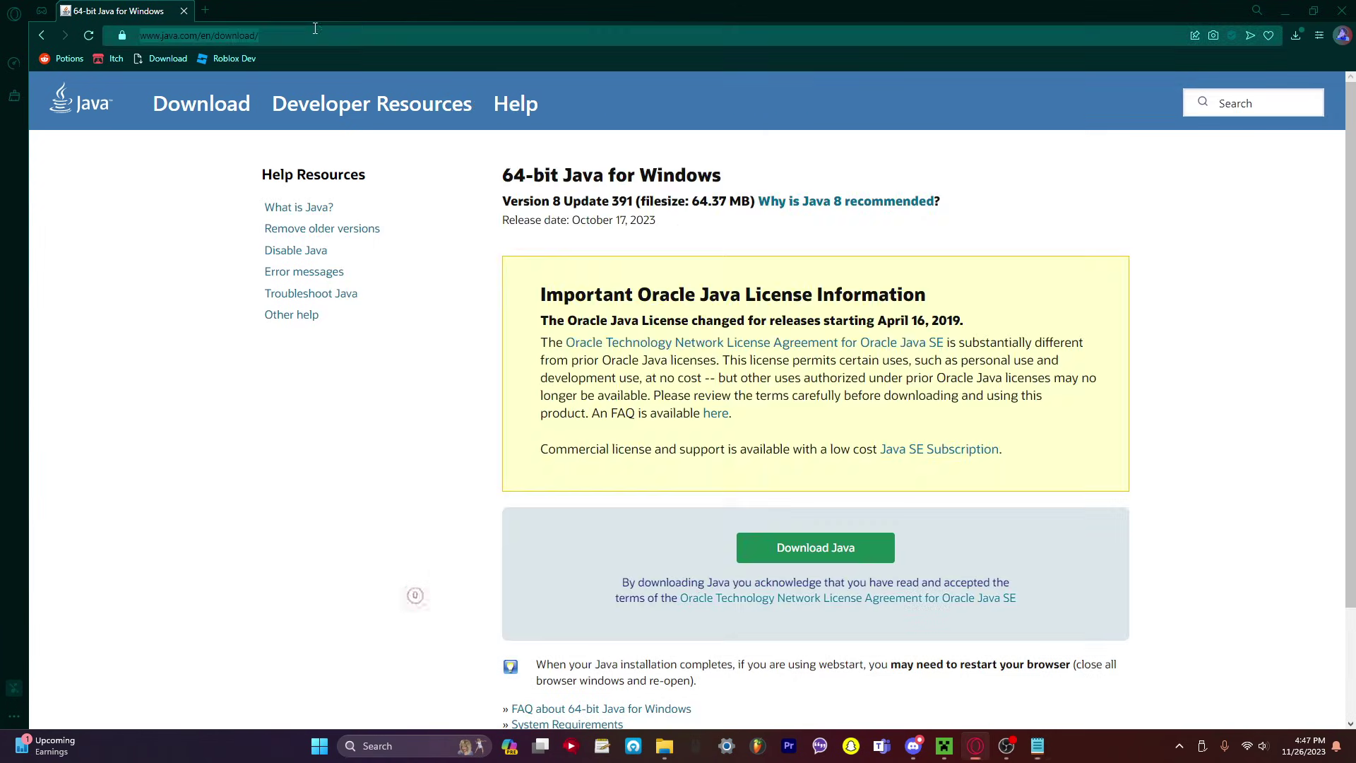
key(ctrl+l)
key(ctrl+v)
key(Return)
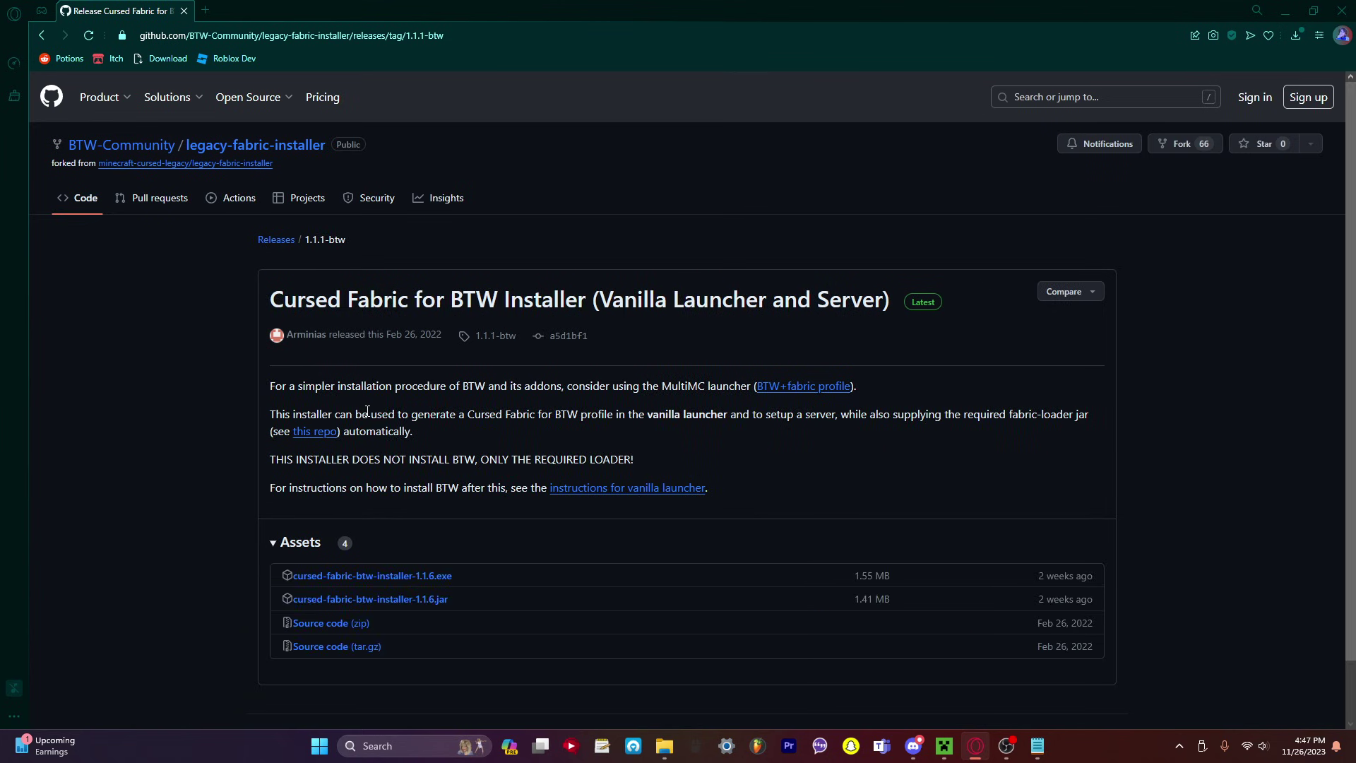
drag(272, 321, 892, 304)
double_click(838, 308)
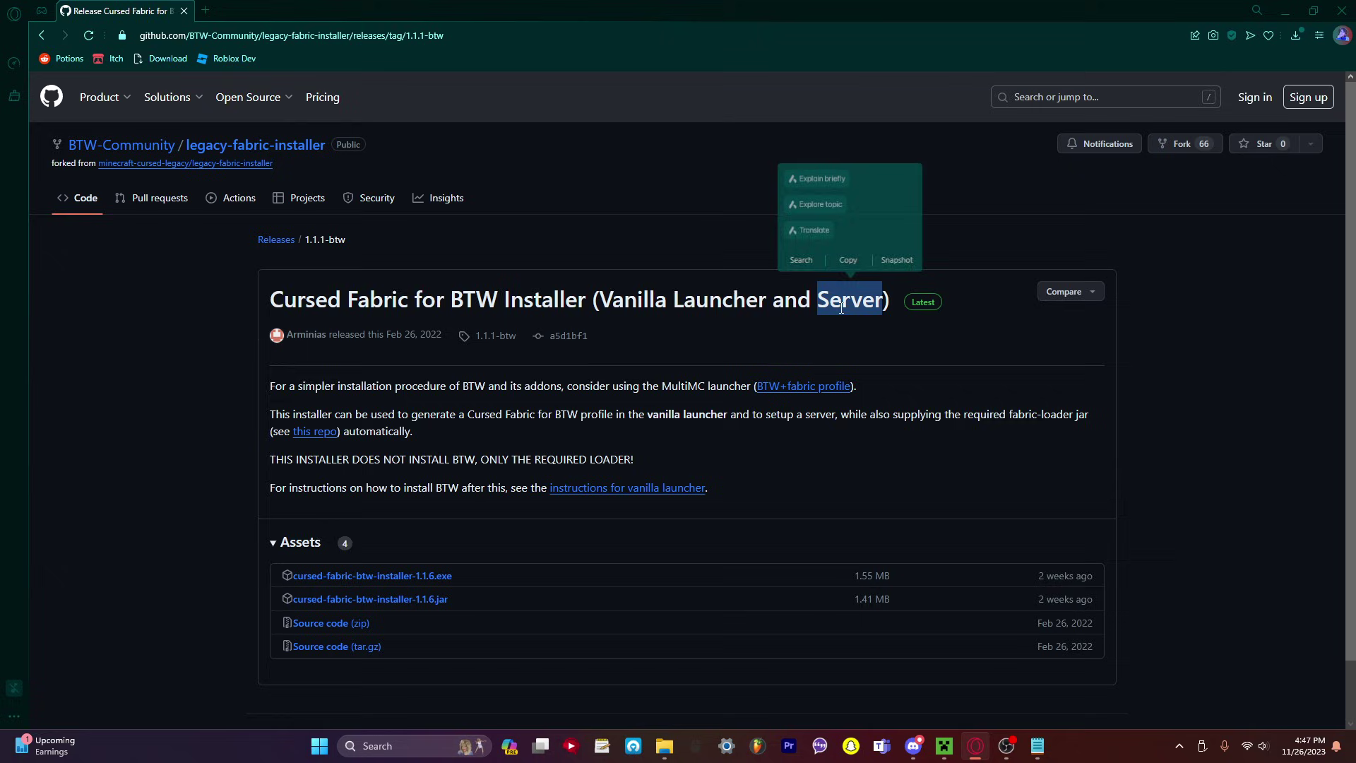
double_click(699, 311)
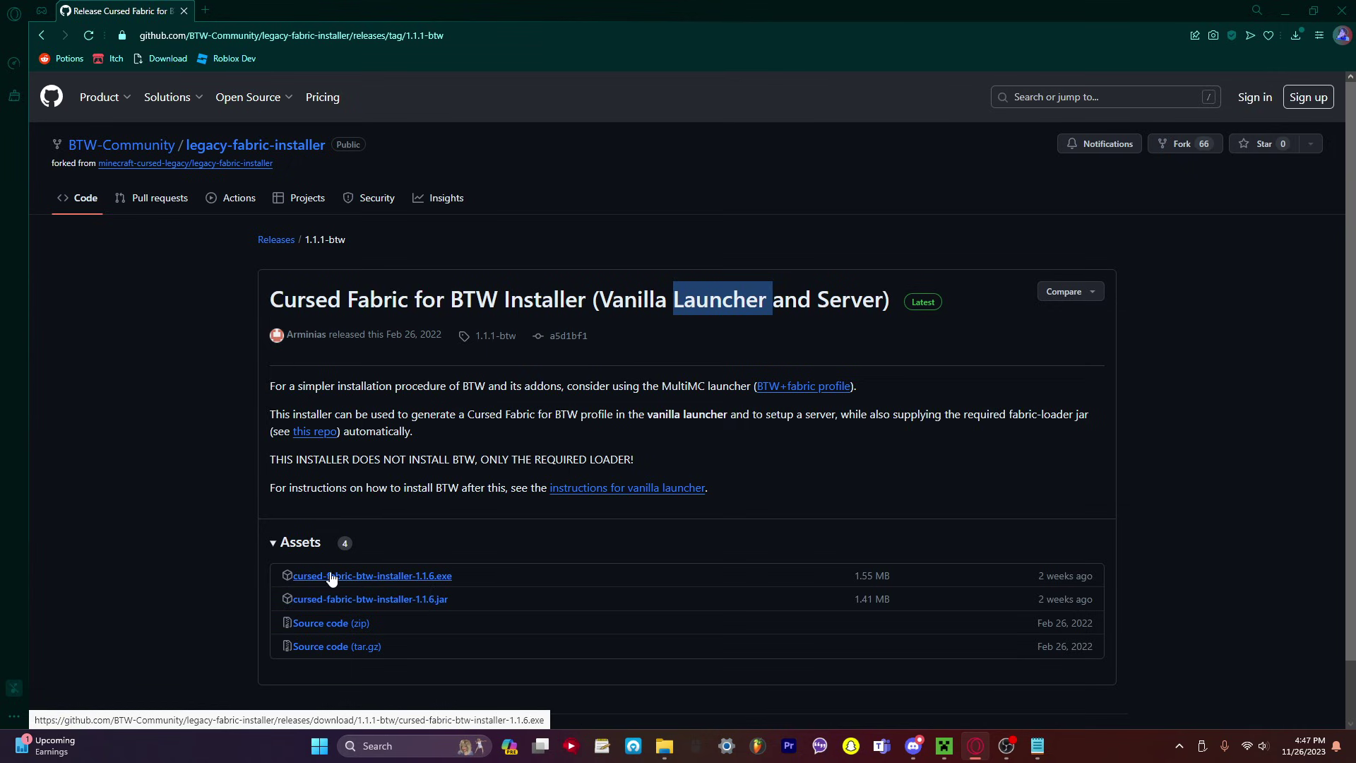
Run cursed-fabric-btw-installer-1.1.6.exe from the Downloads folder and reveal its additional client install settings.
click(662, 737)
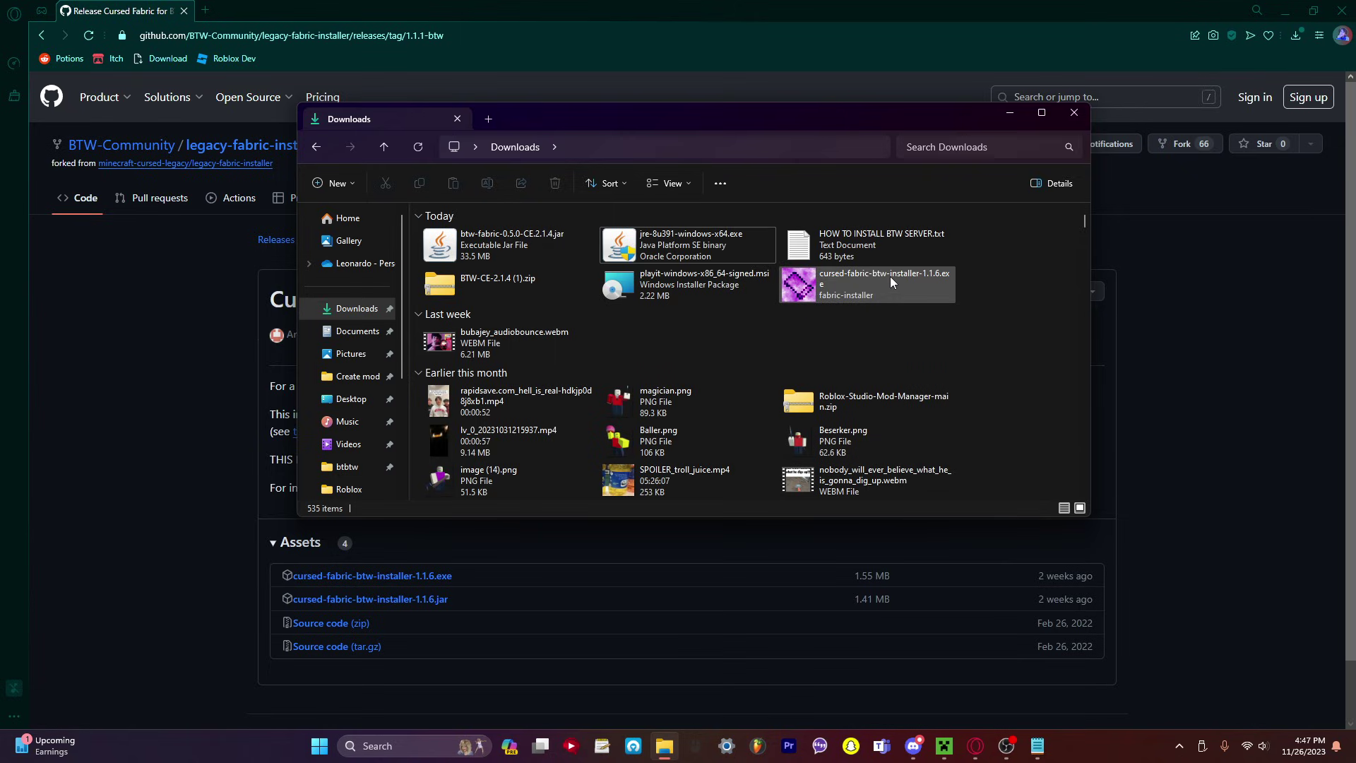
click(848, 278)
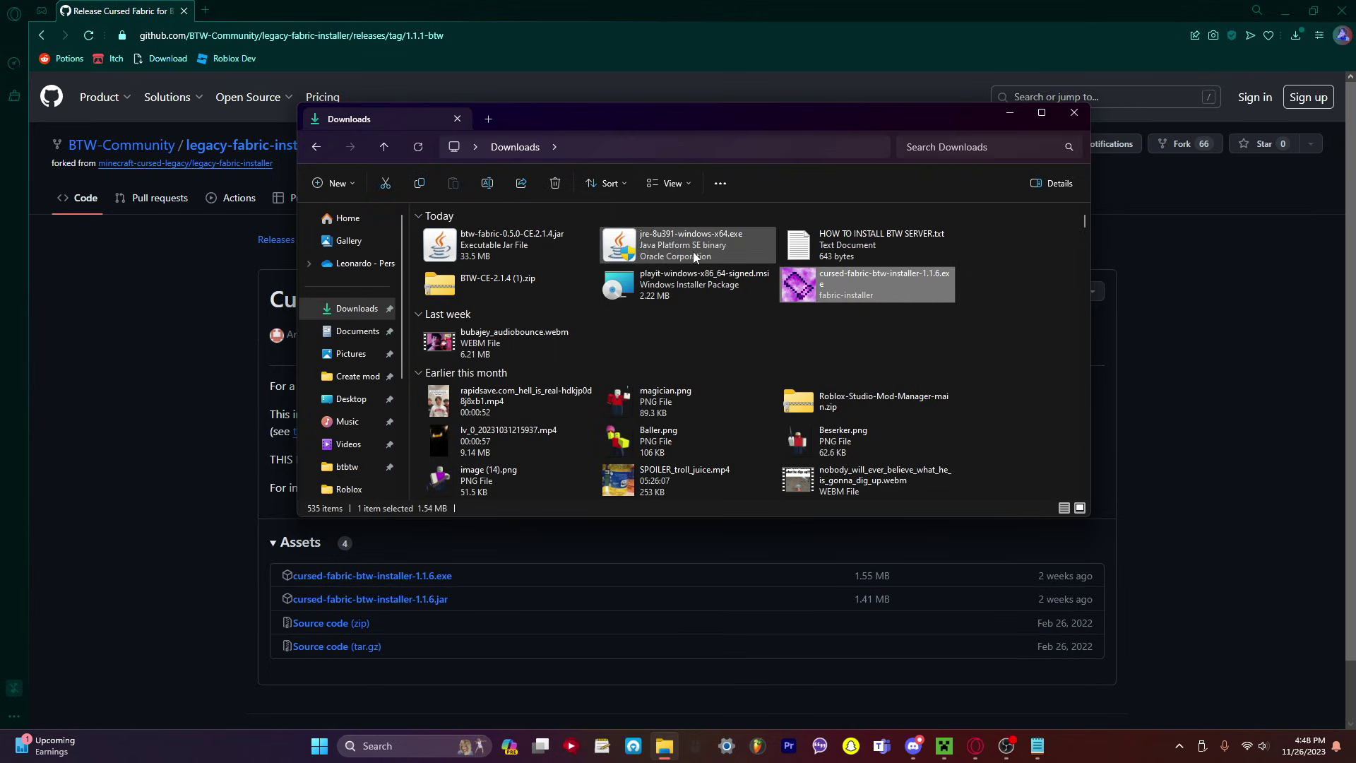
double_click(871, 285)
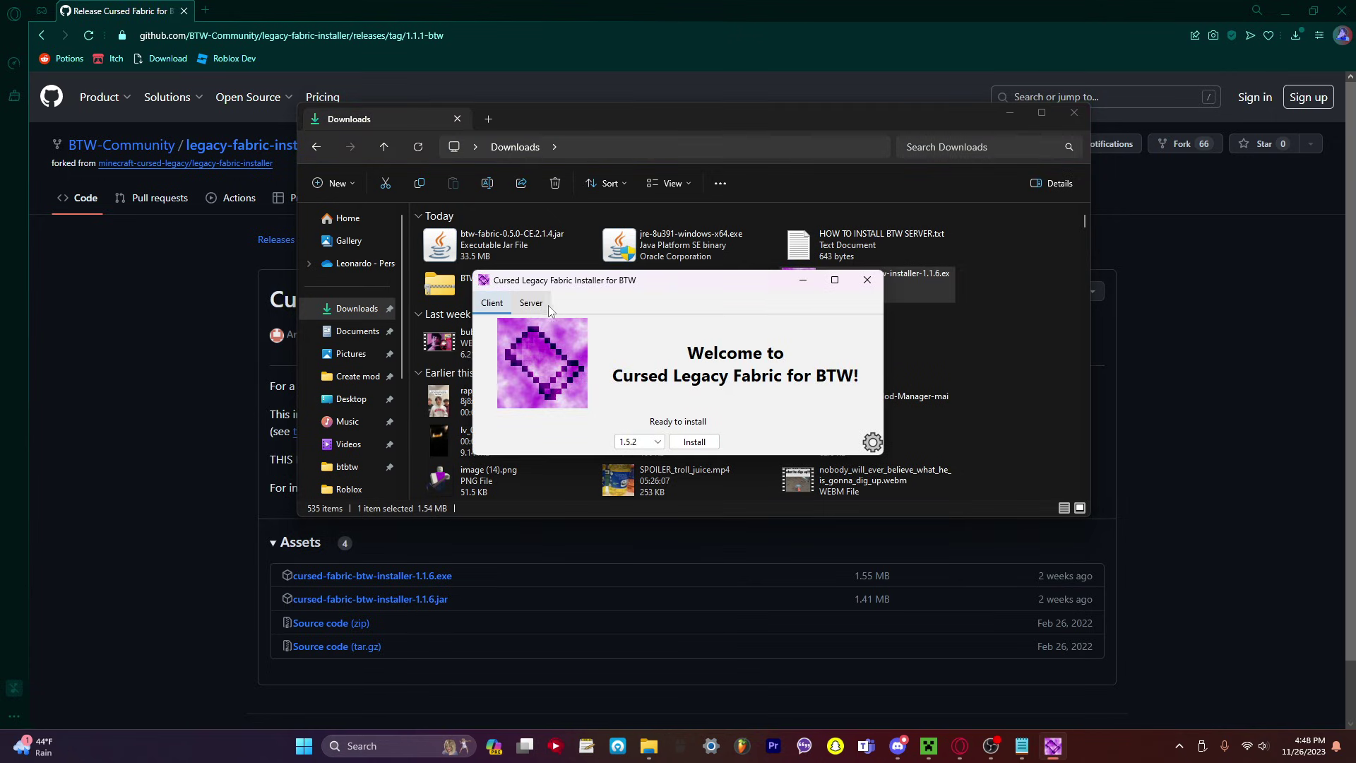
click(507, 309)
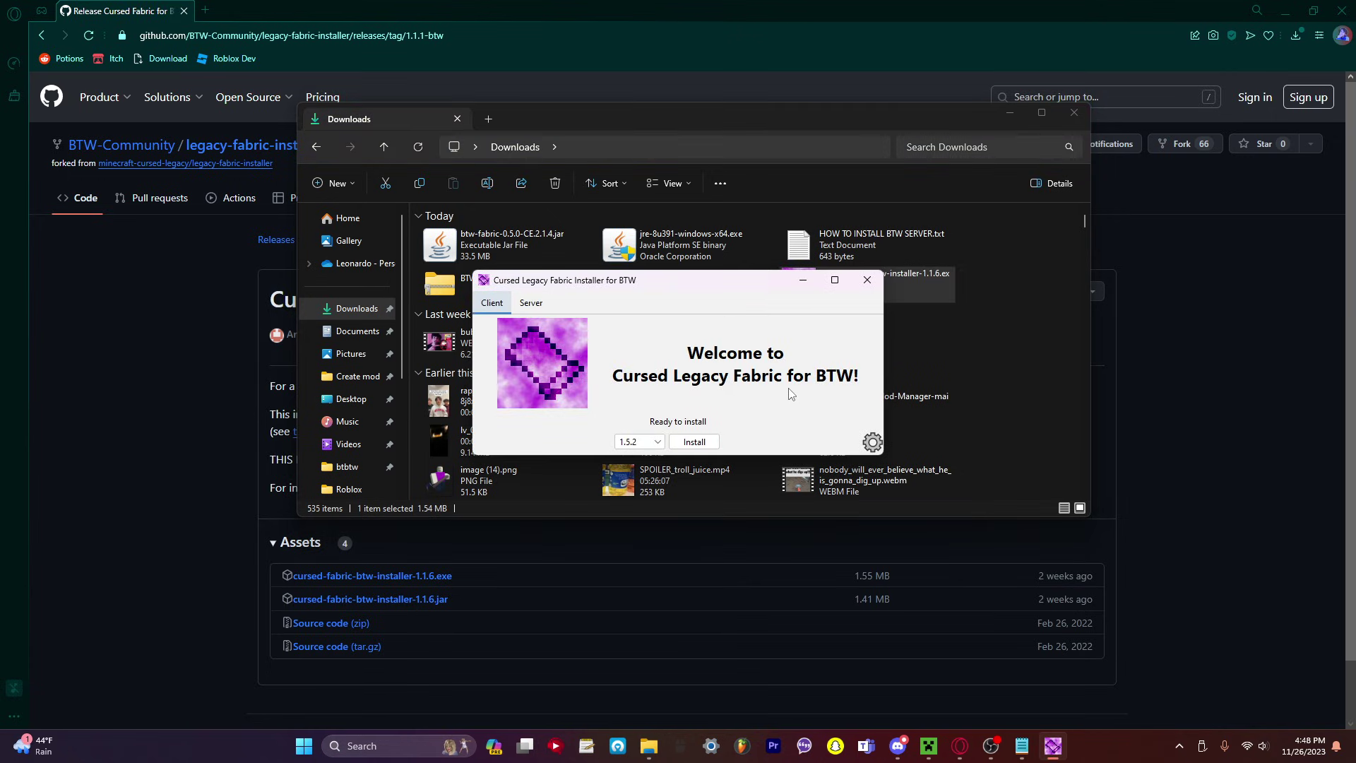
click(872, 443)
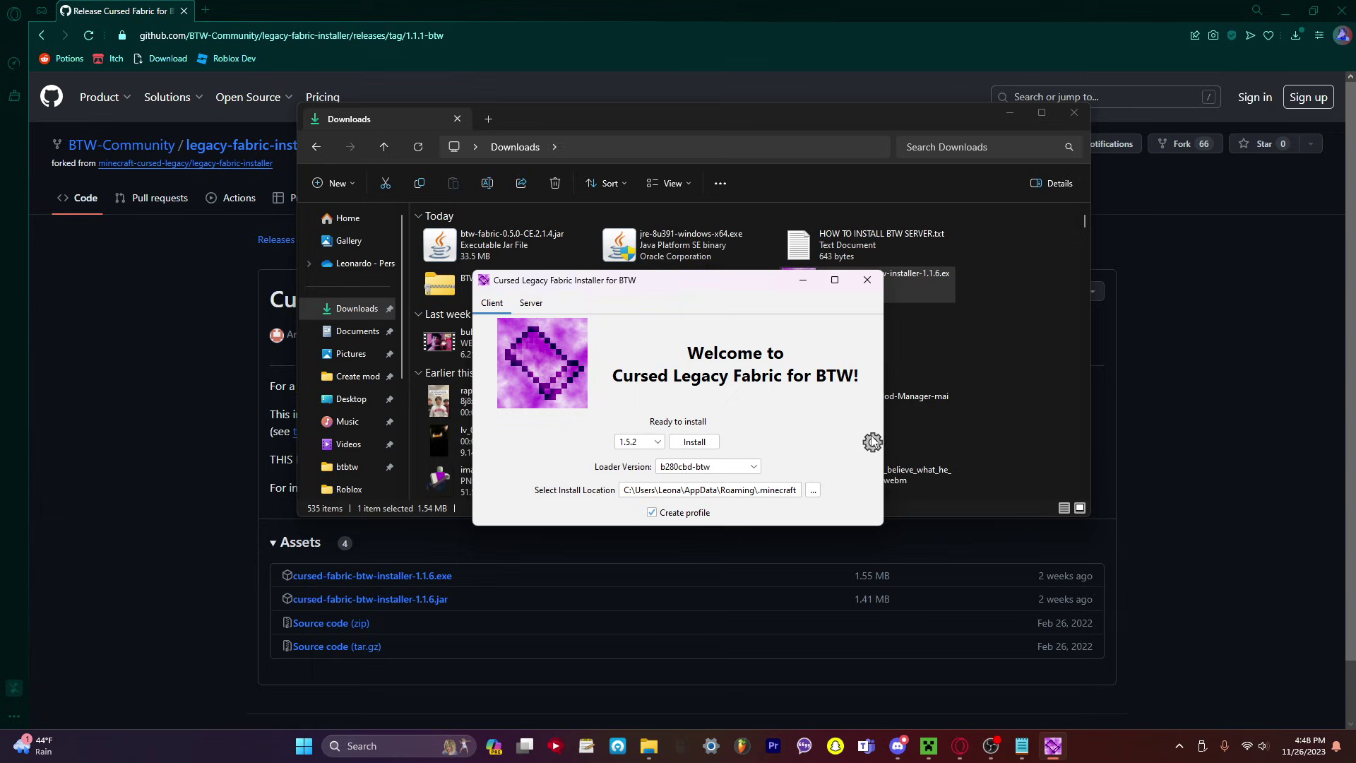
Install the Cursed Legacy Fabric client for version 1.5.2 into the default .minecraft location, and close the installer.
click(812, 491)
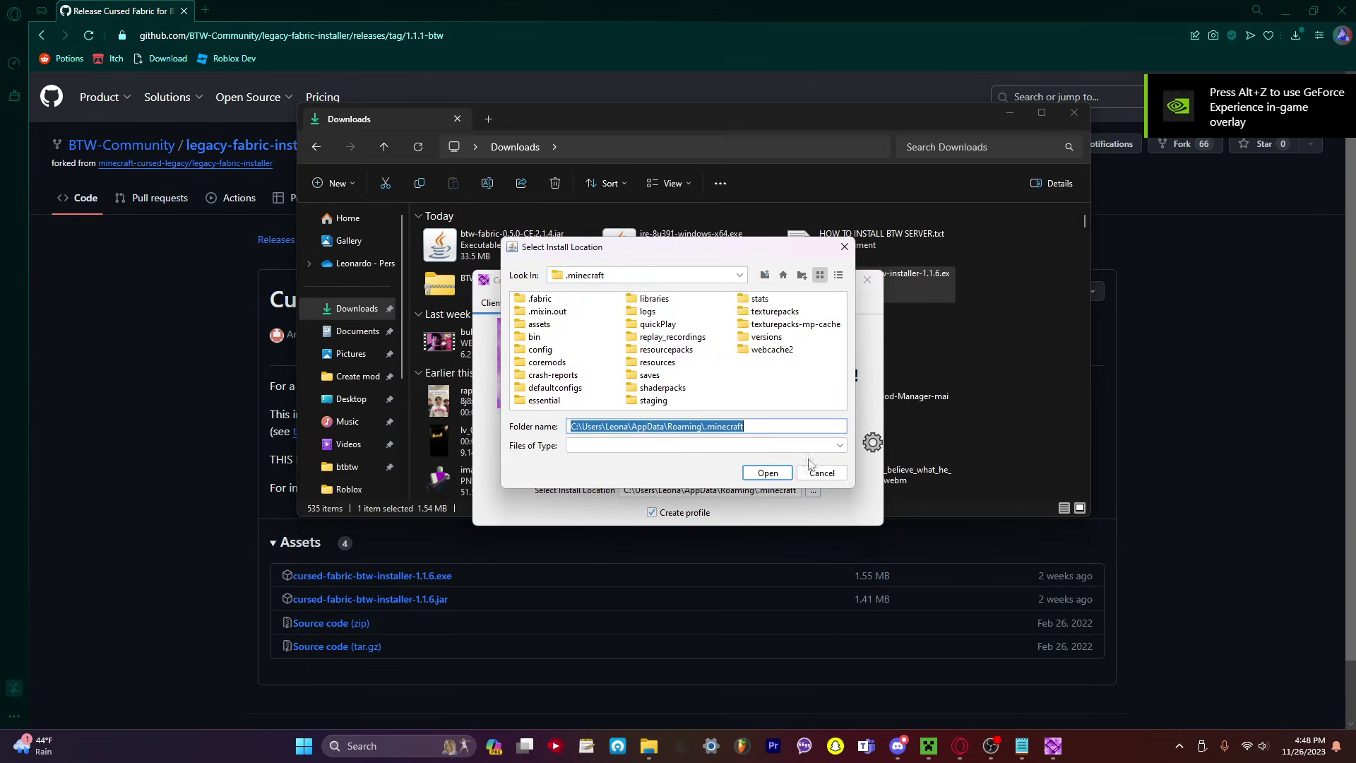
click(843, 248)
click(654, 442)
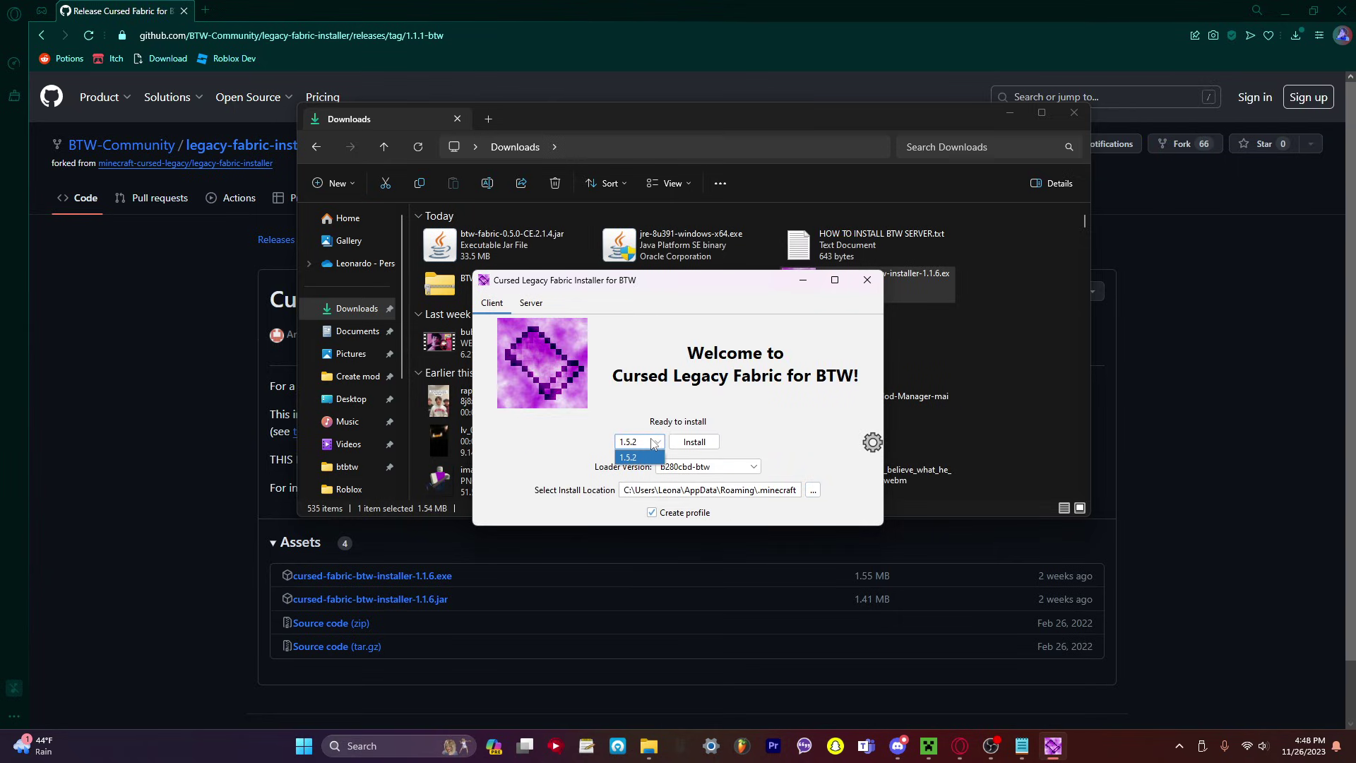
click(640, 458)
click(676, 445)
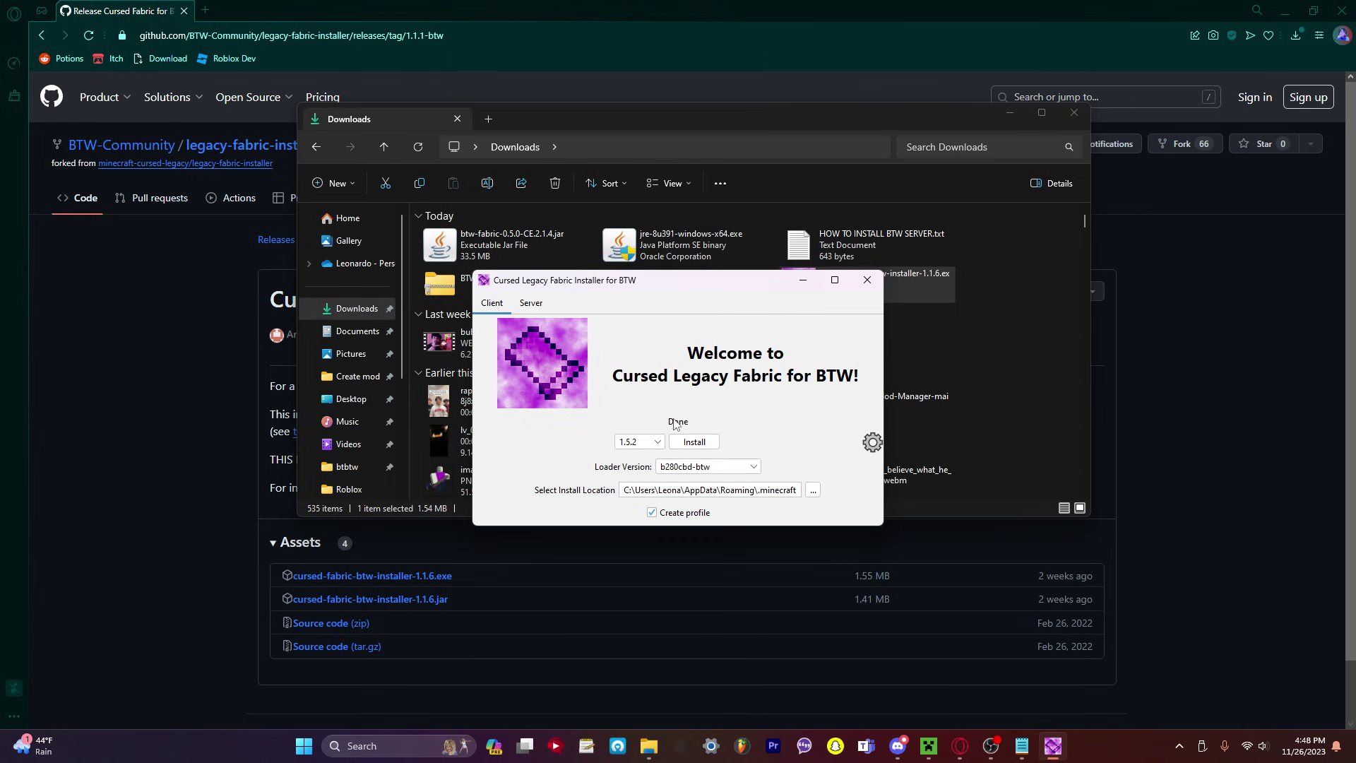
click(868, 280)
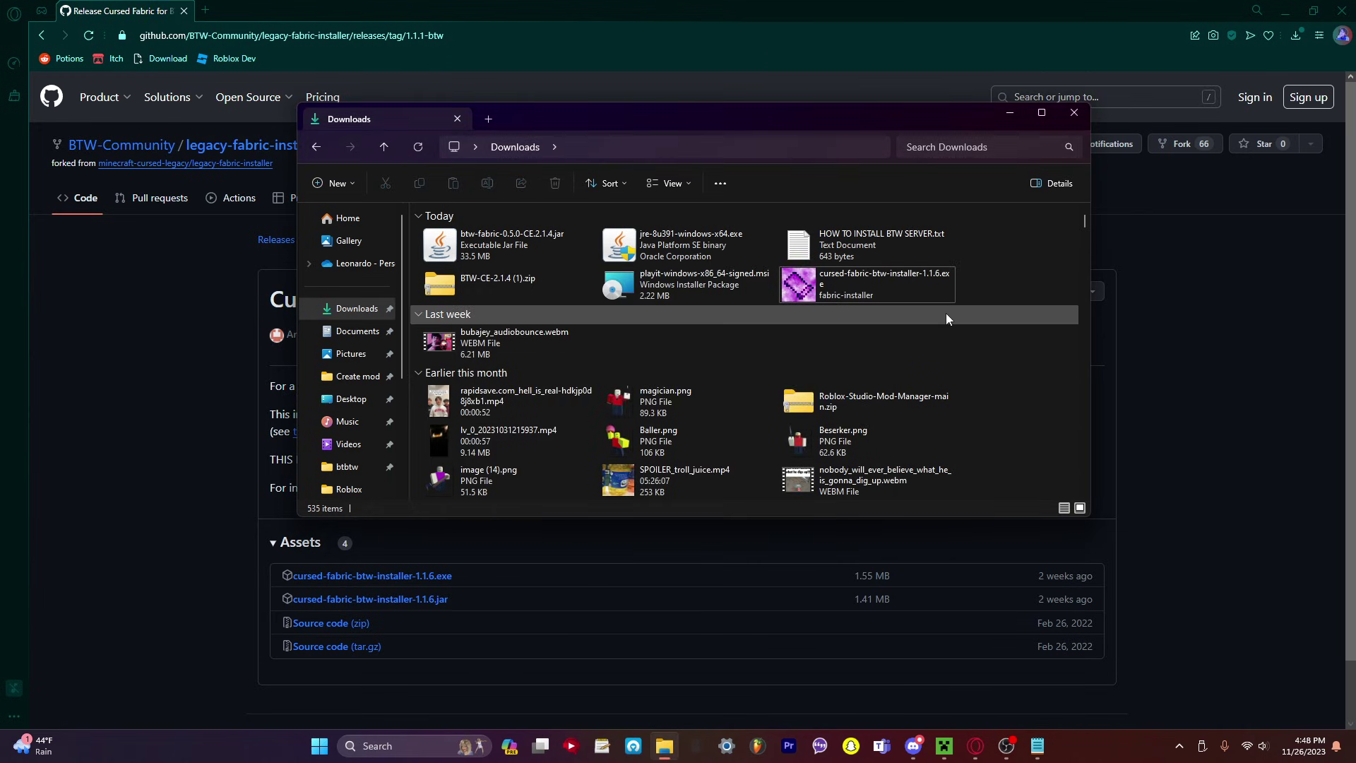
Open the Roaming folder through %appdata% and go into its .minecraft folder.
key(super+r)
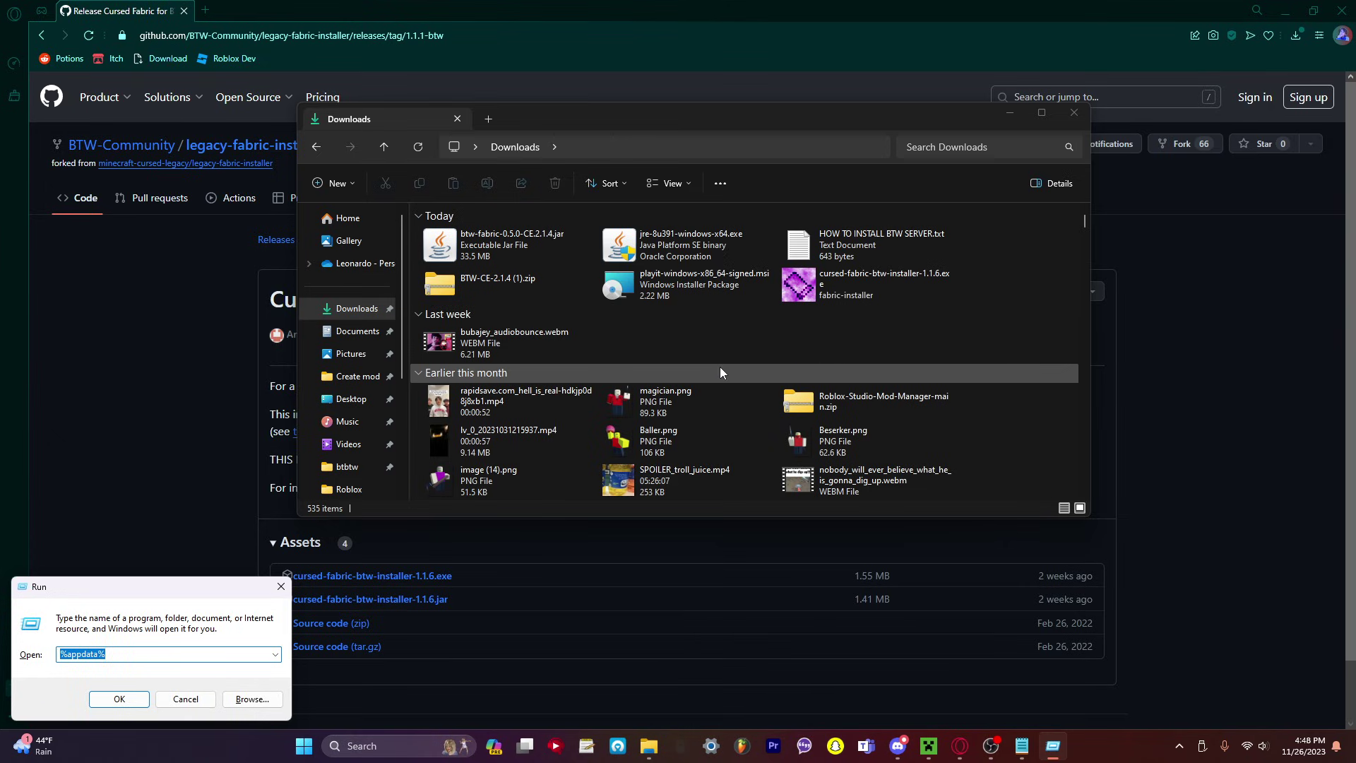
key(Return)
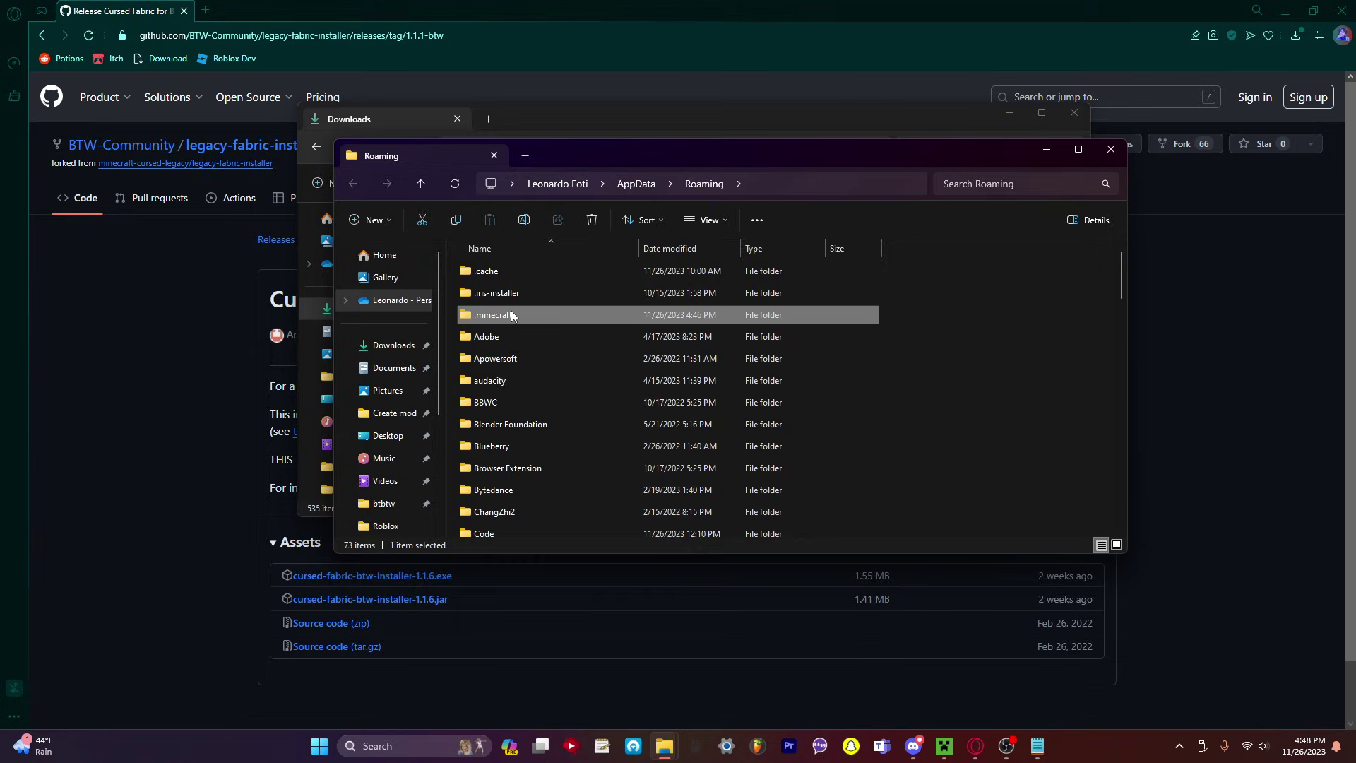
double_click(511, 313)
scroll(524, 427, down, 5)
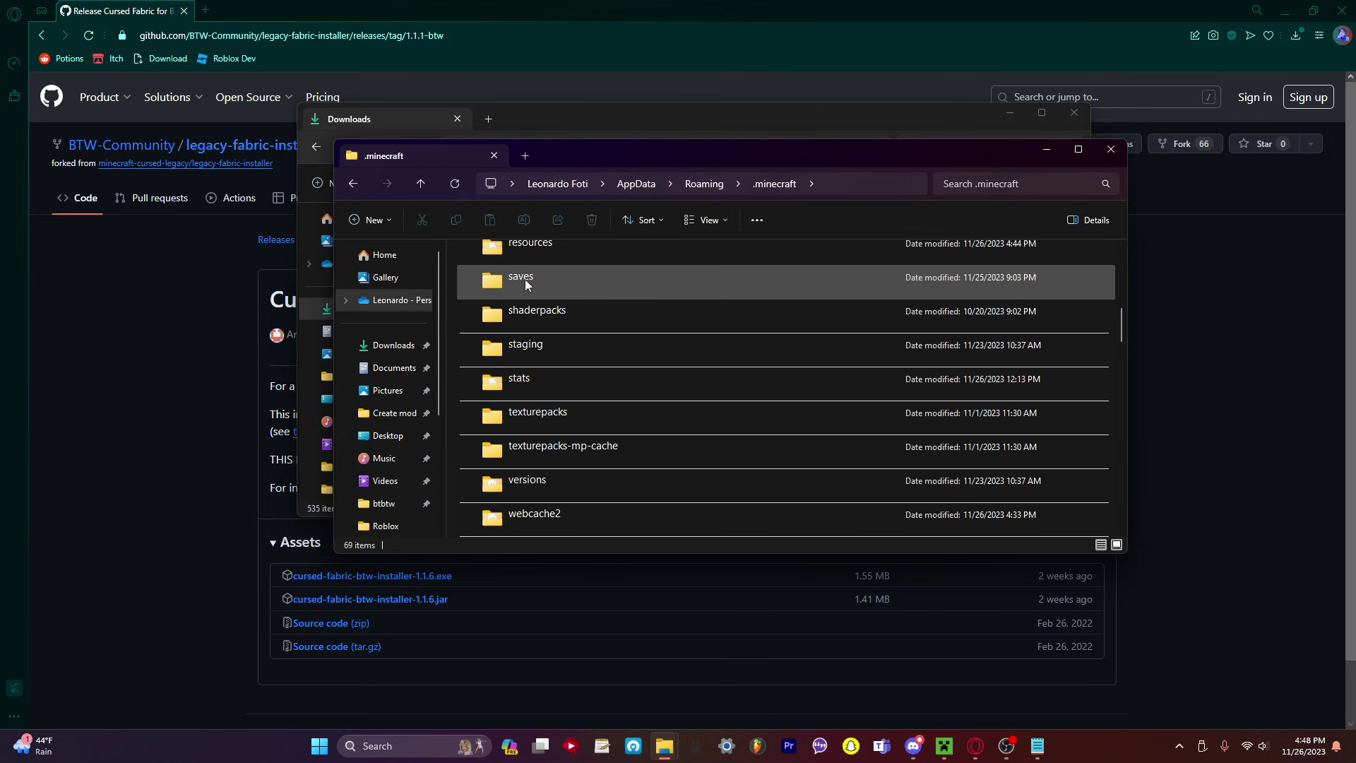
scroll(524, 278, up, 5)
Create a folder named "mods" in the .minecraft folder and open it.
right_click(457, 343)
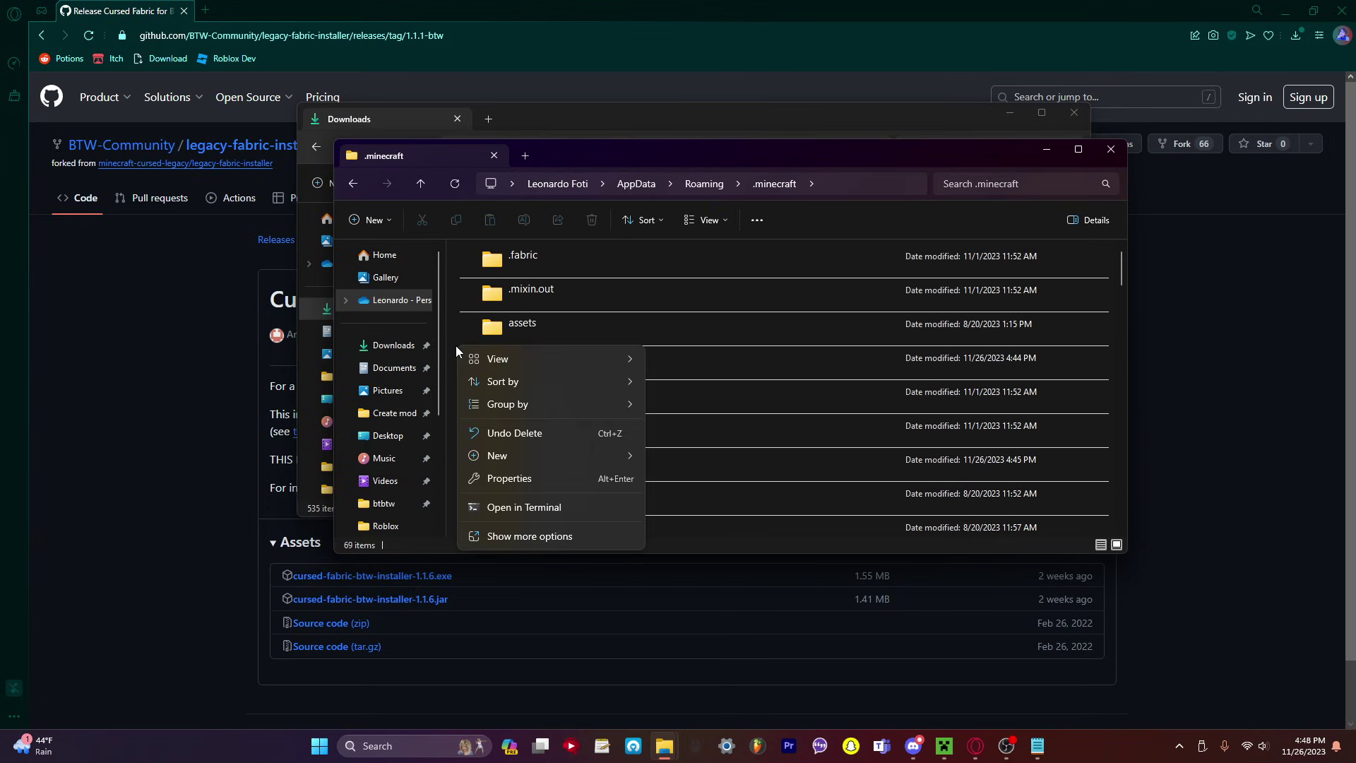
right_click(455, 345)
mouse_move(494, 458)
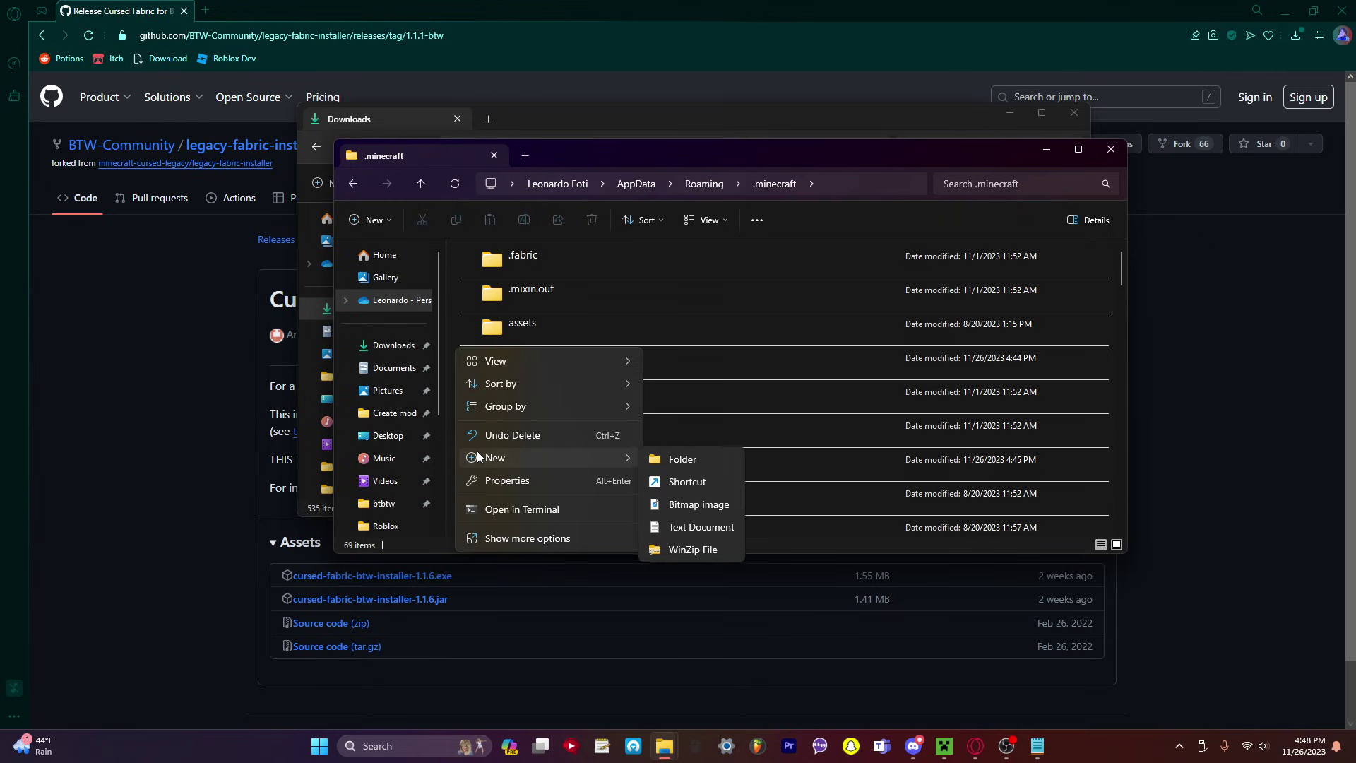
click(684, 460)
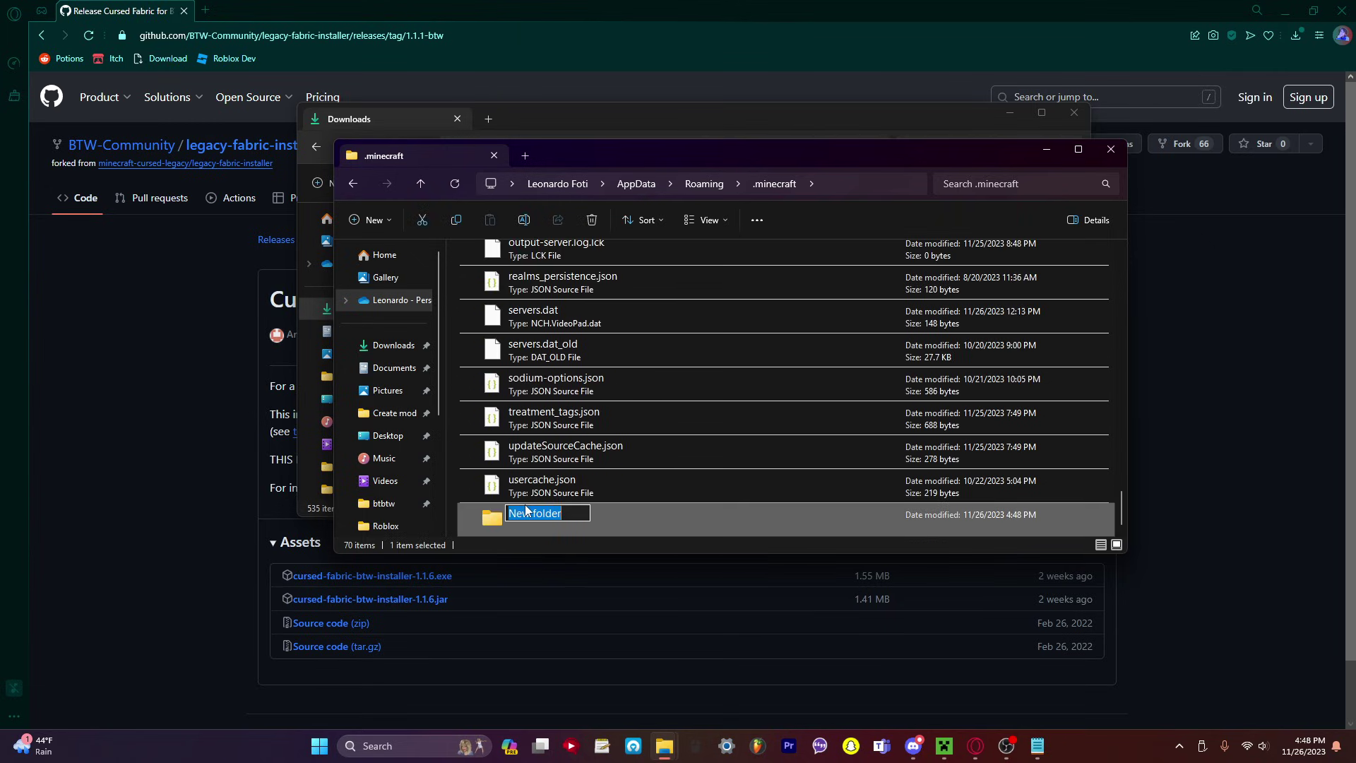
text(mods)
key(Return)
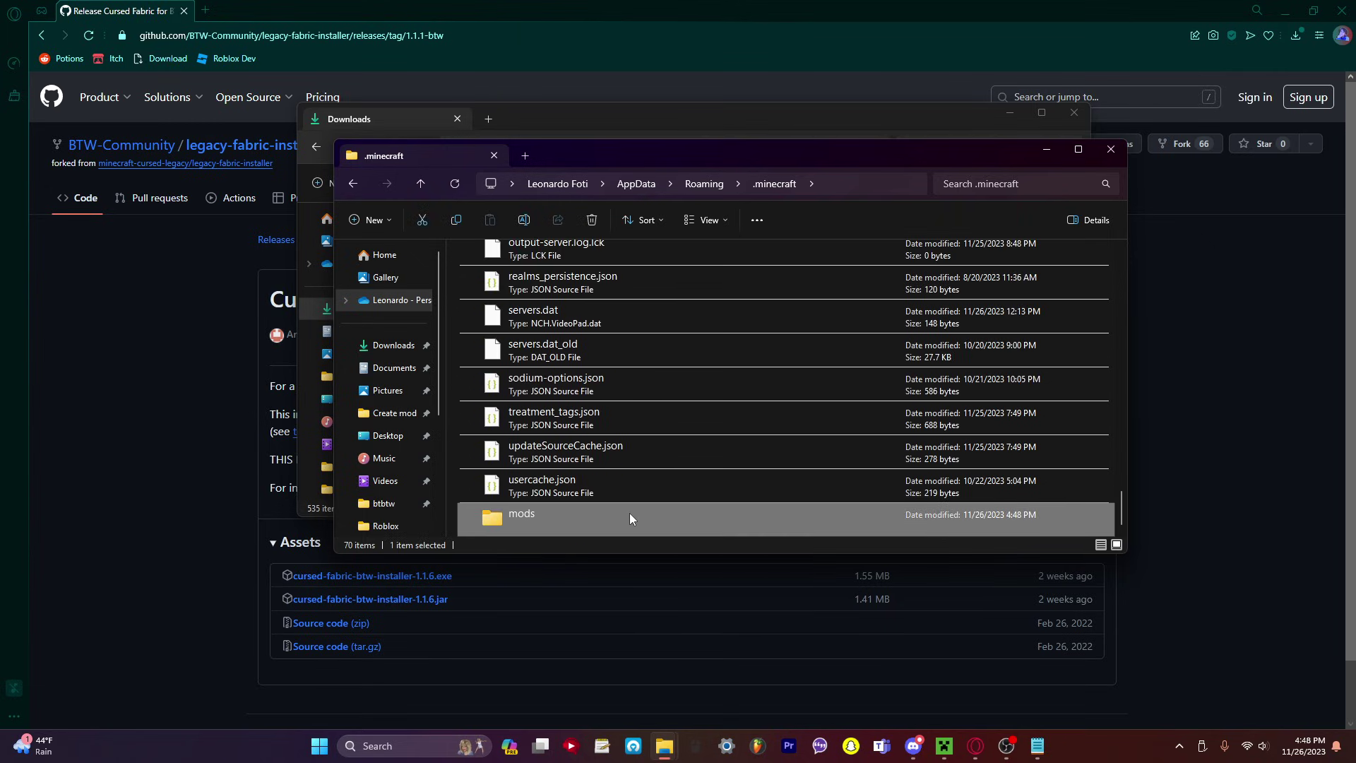
double_click(630, 513)
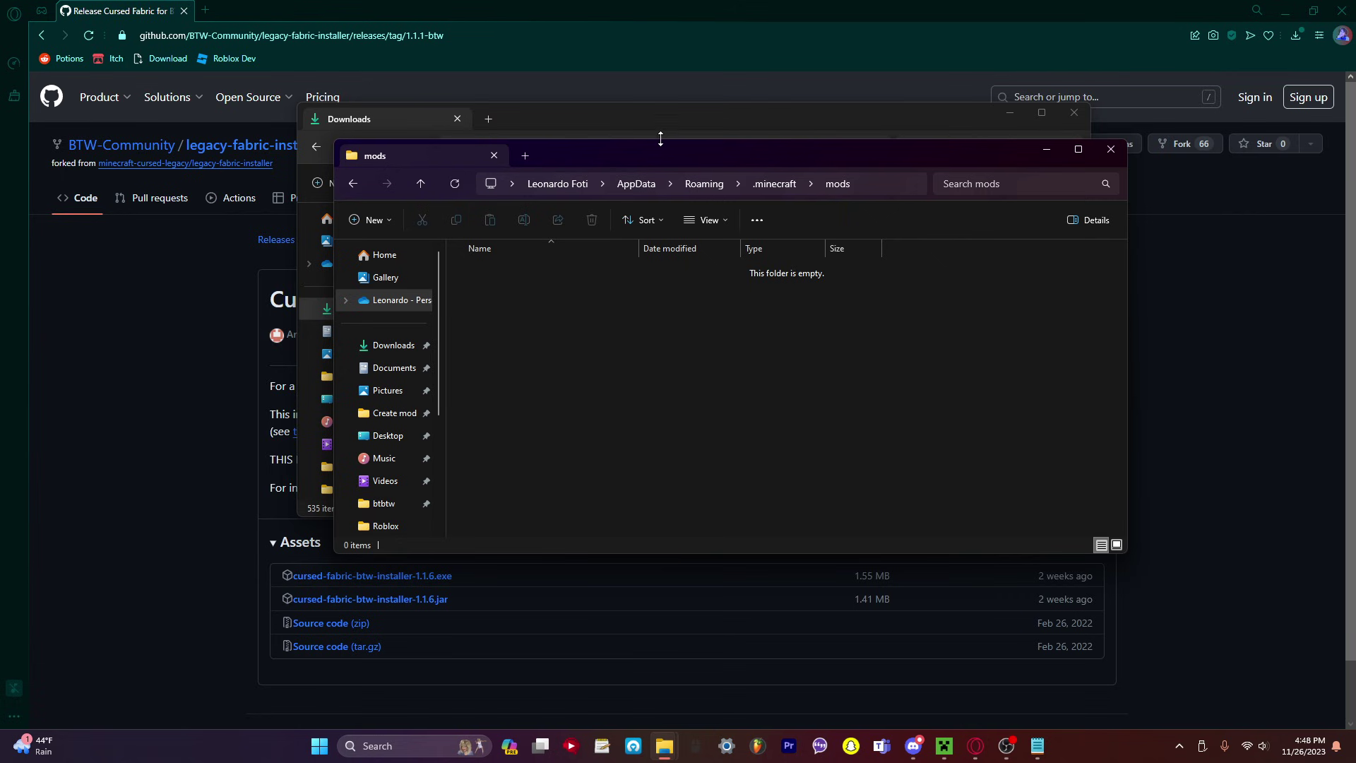
Arrange the mods and Downloads folder windows side by side and select btw-fabric-0.5.0-CE.2.1.4.jar in Downloads.
drag(664, 153, 1008, 254)
click(651, 110)
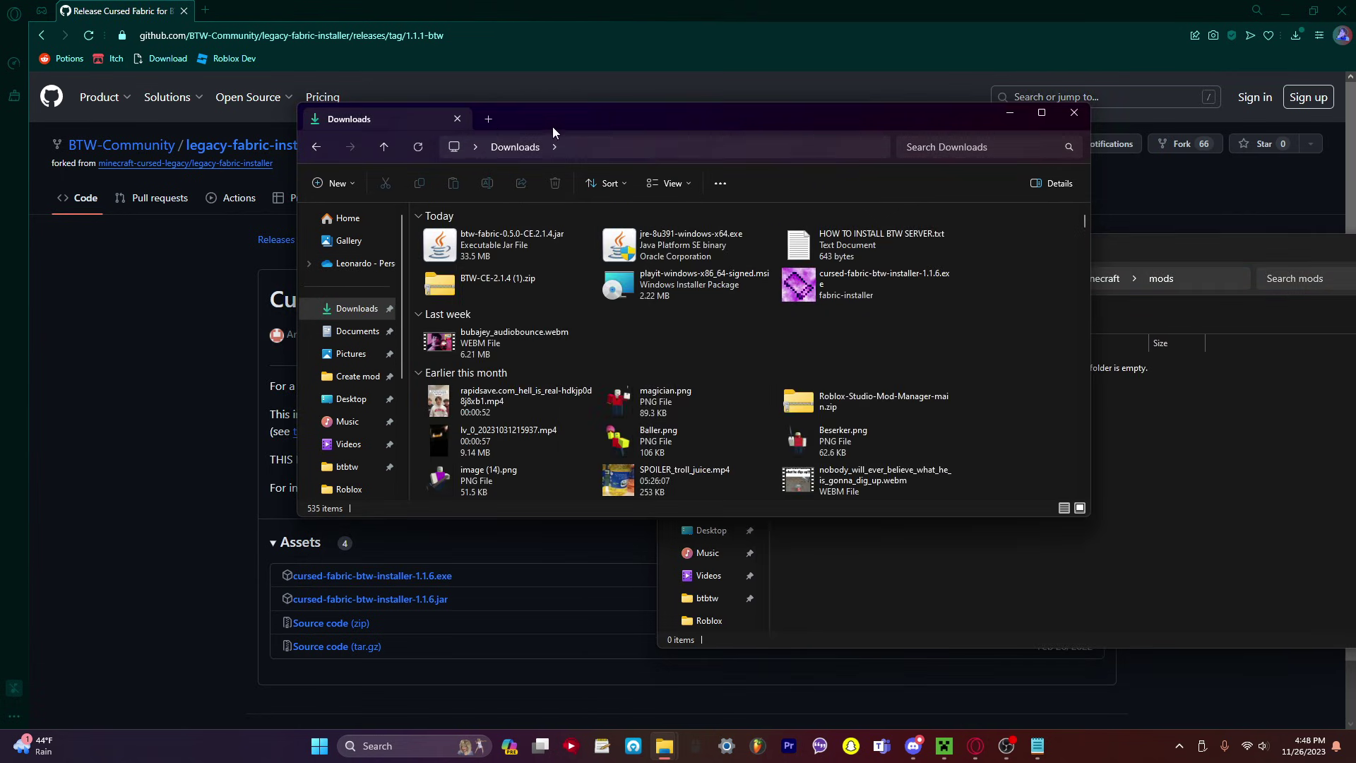
drag(680, 120, 416, 120)
click(275, 247)
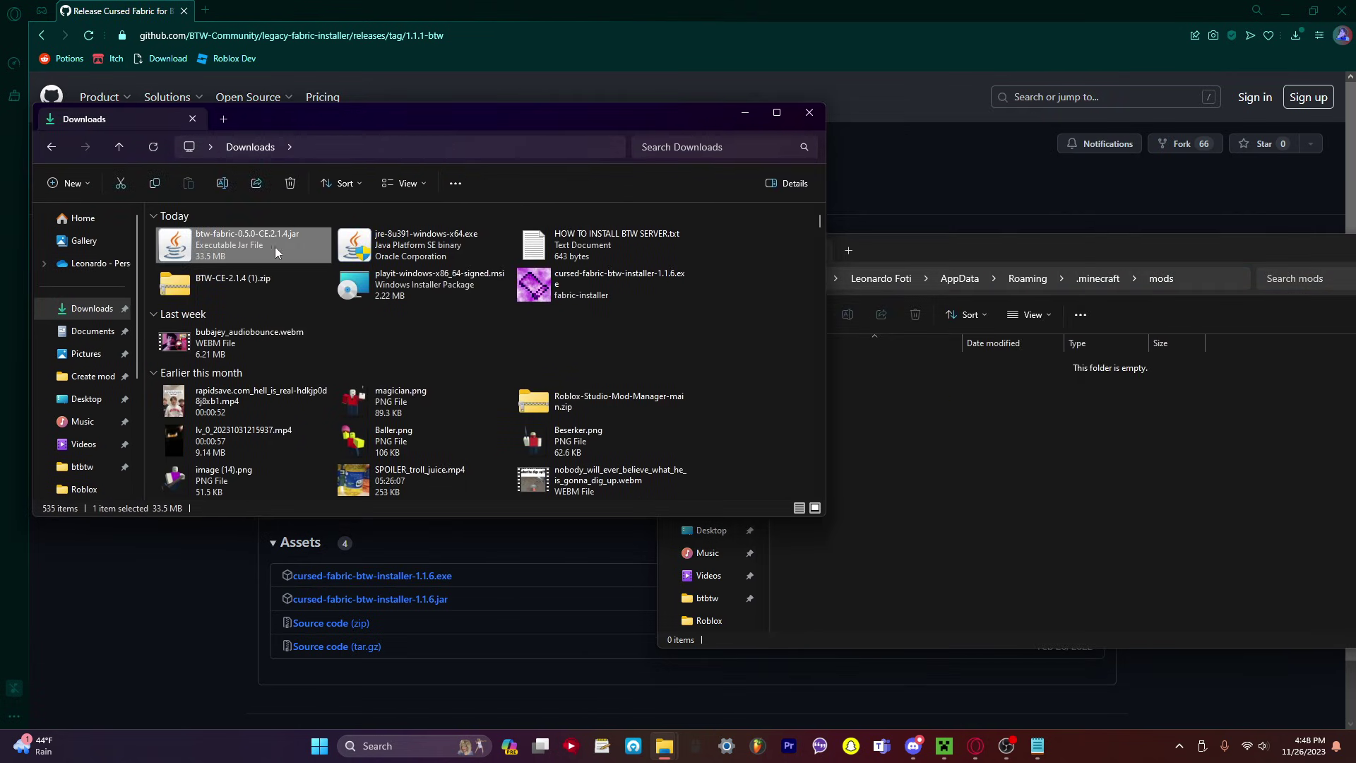
Copy the Mod.jar link from the HOW TO INSTALL BTW SERVER notes and open that Cursed-BTW v0.5-beta-v2.1.1 release page in the browser.
click(1037, 746)
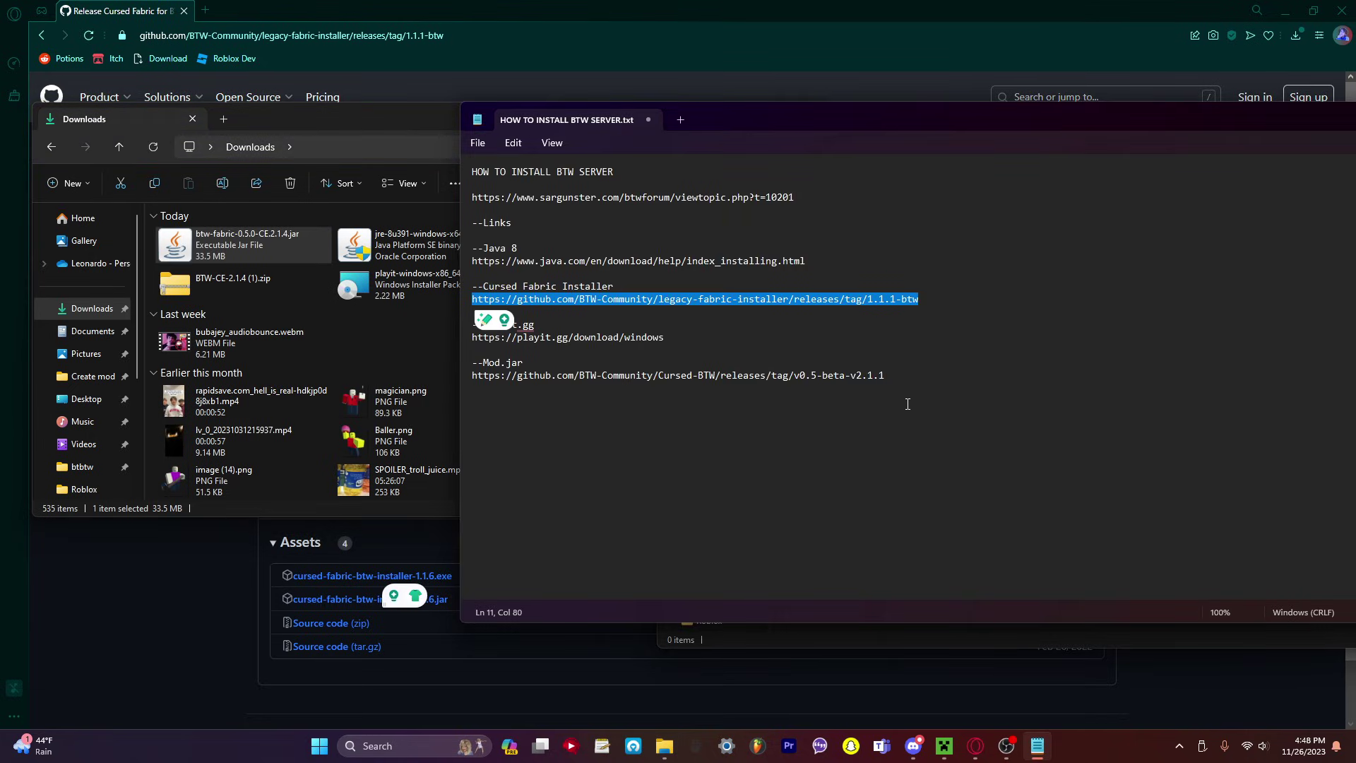
click(484, 405)
key(shift+Up)
key(ctrl+c)
click(205, 11)
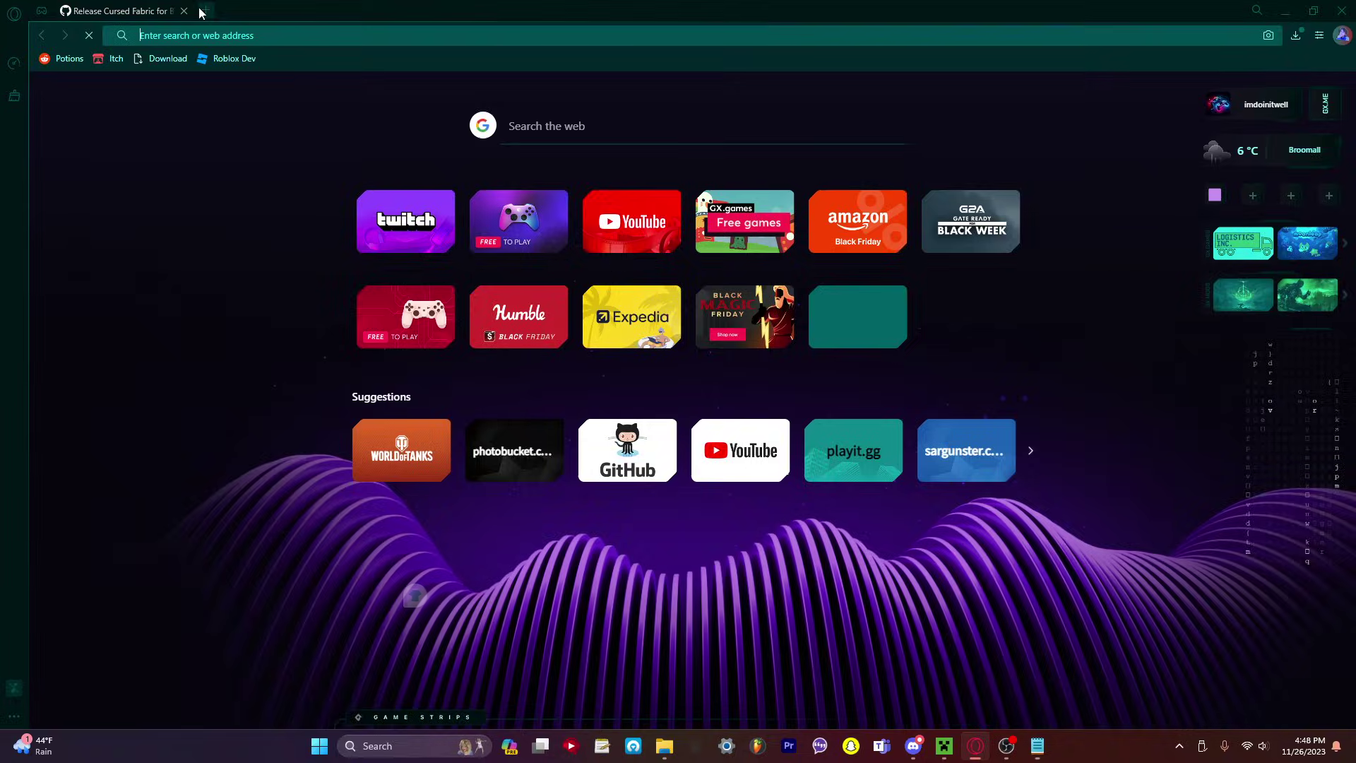
key(ctrl+v)
key(Return)
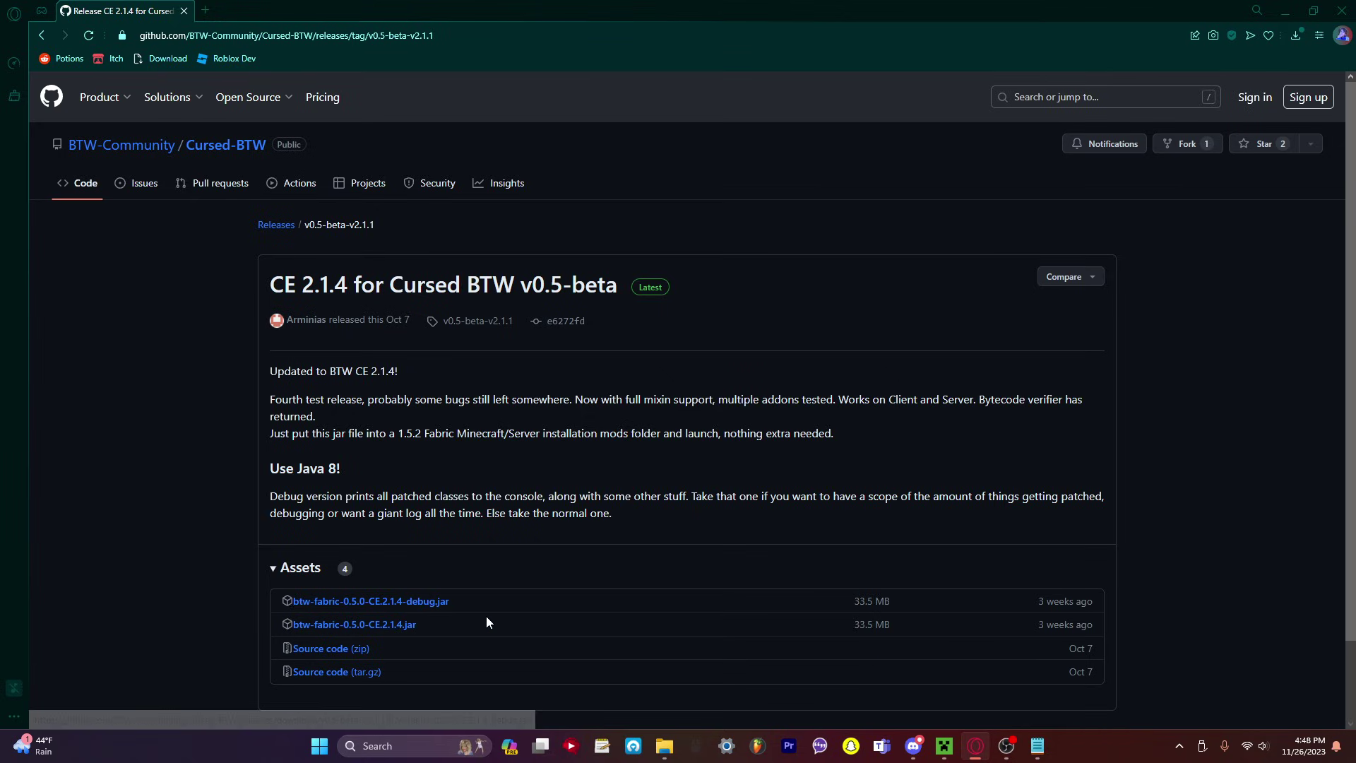
Bring back the Downloads and mods folders and move btw-fabric-0.5.0-CE.2.1.4.jar into the mods folder.
mouse_move(665, 746)
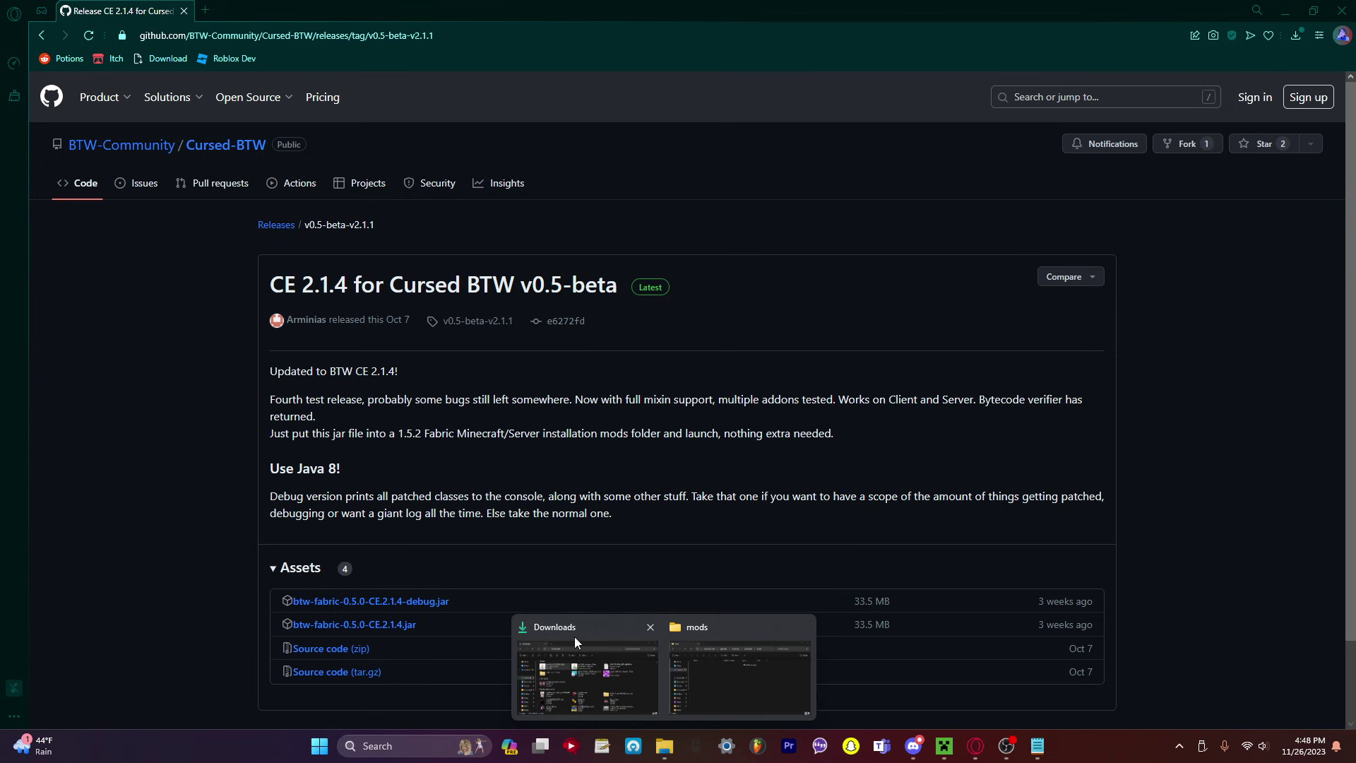
click(574, 637)
click(681, 691)
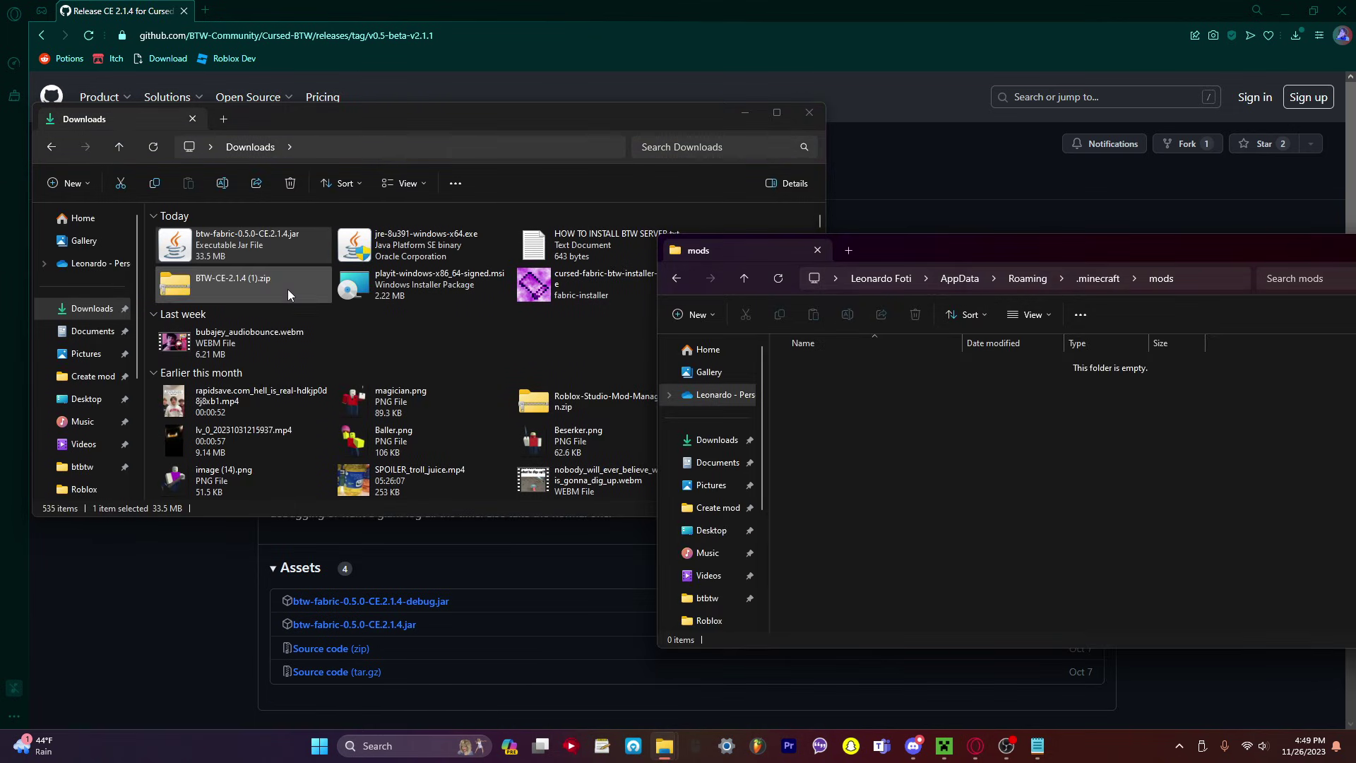
drag(240, 249, 913, 401)
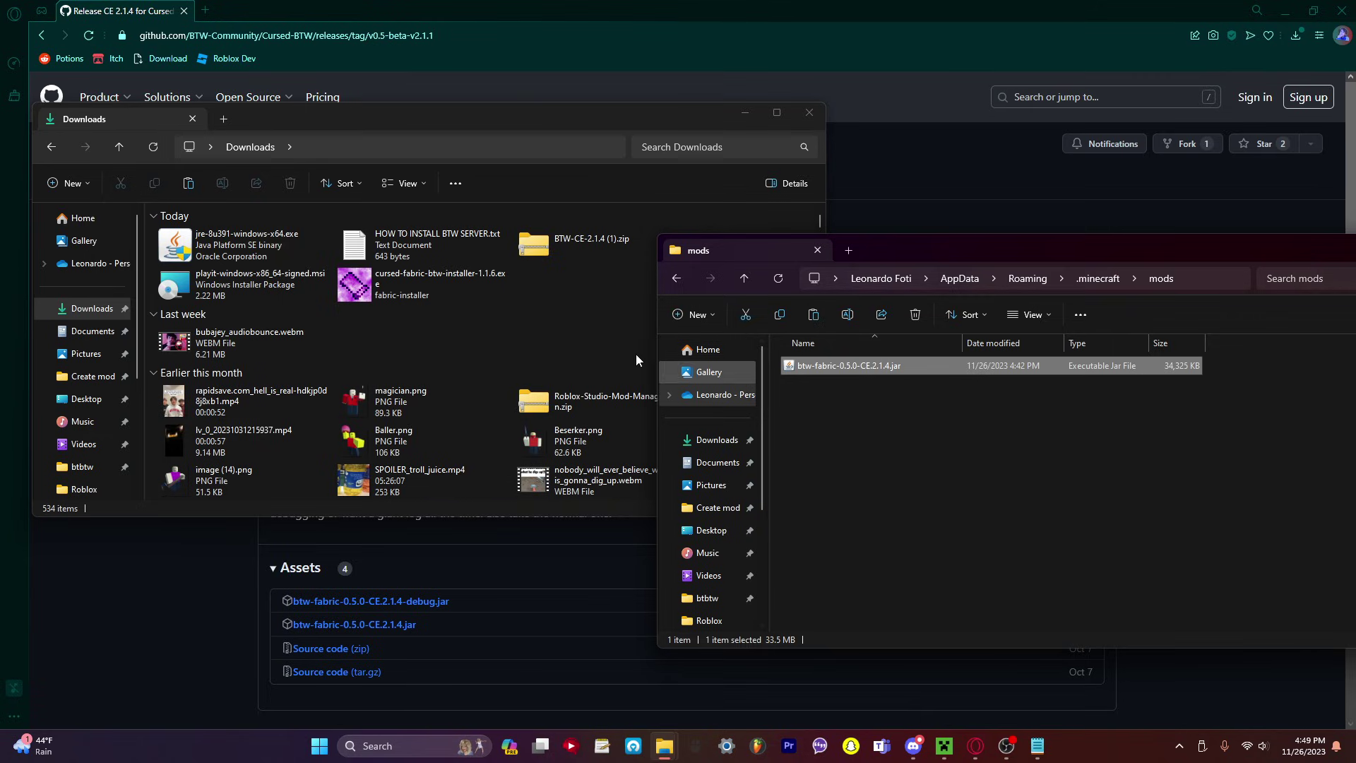
Put a copy of btw-fabric-0.5.0-CE.2.1.4.jar back in Downloads and close the mods folder.
click(578, 289)
key(ctrl+v)
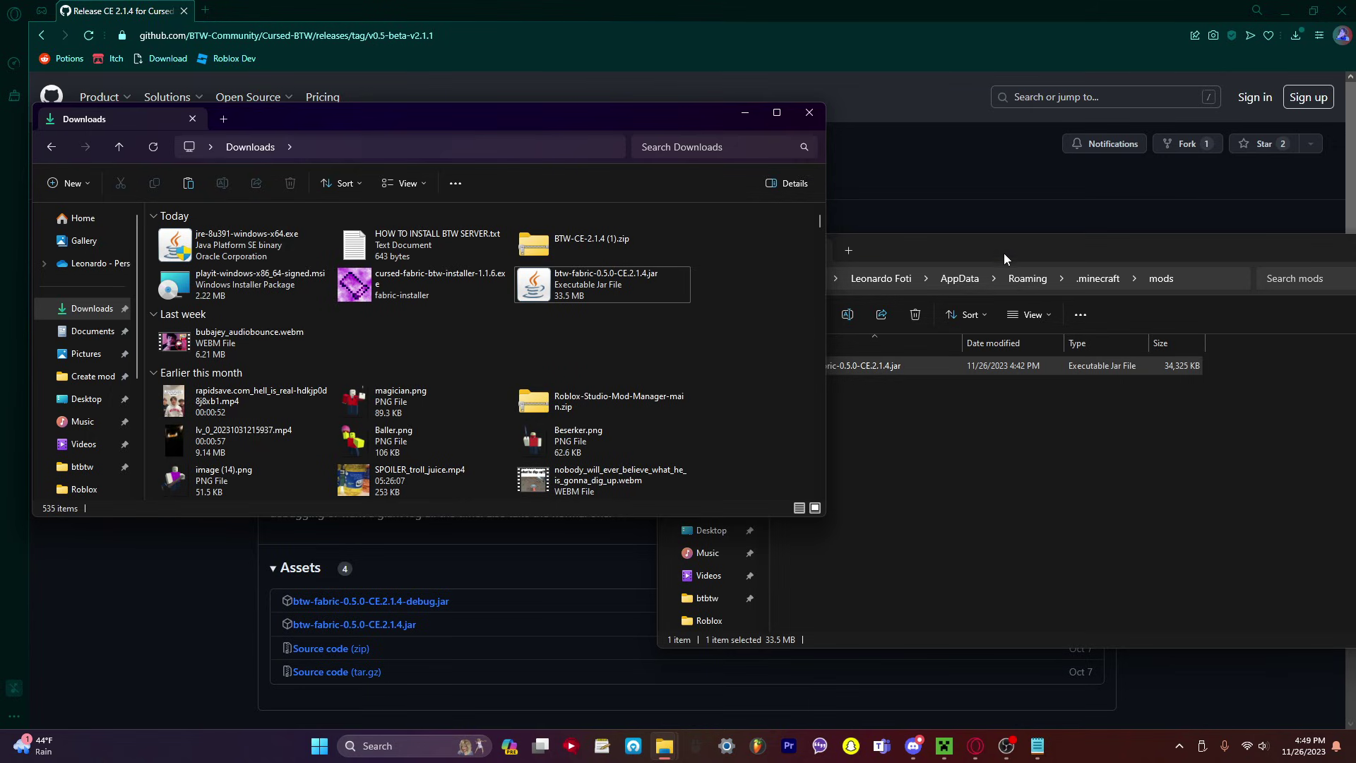
drag(1004, 254, 651, 183)
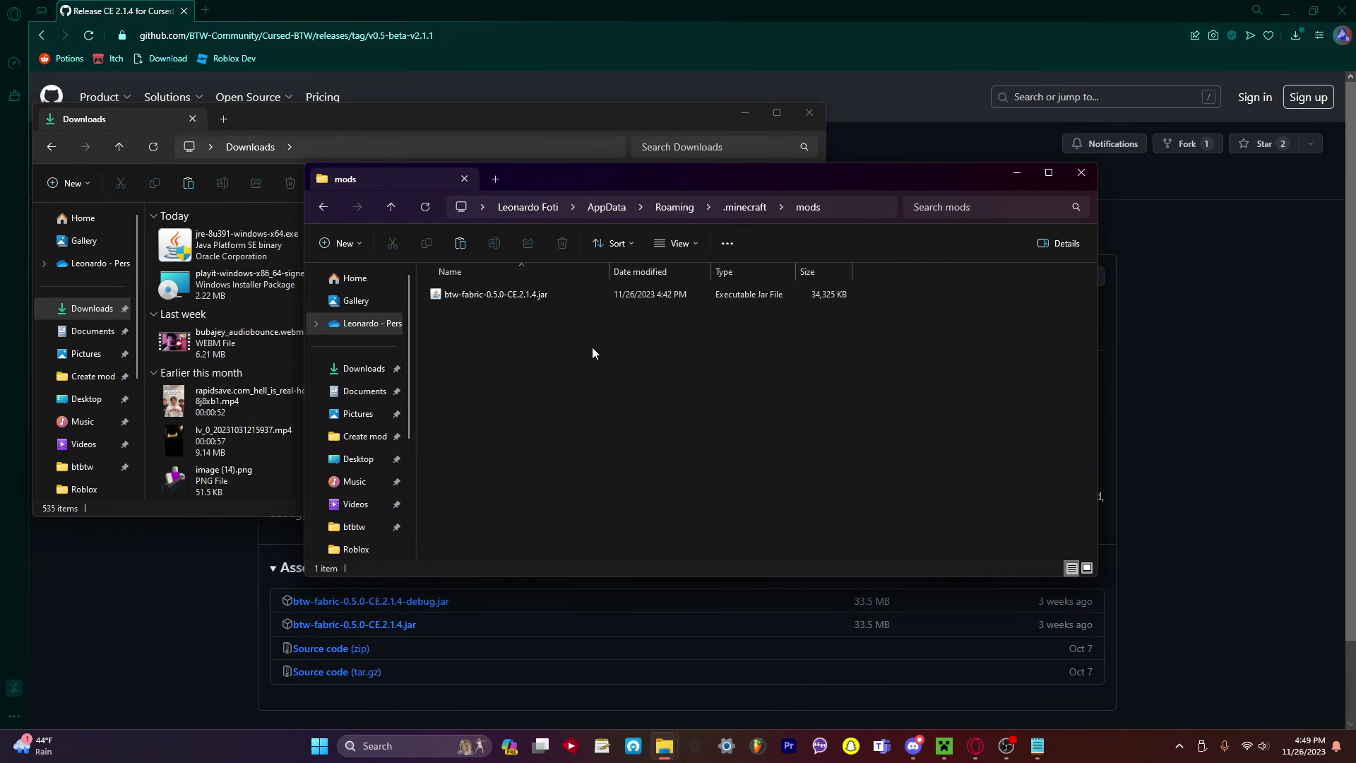
click(1081, 173)
Switch to the Minecraft Launcher and start the game with the cursed-fabric-loader-1.5.2 installation.
click(945, 745)
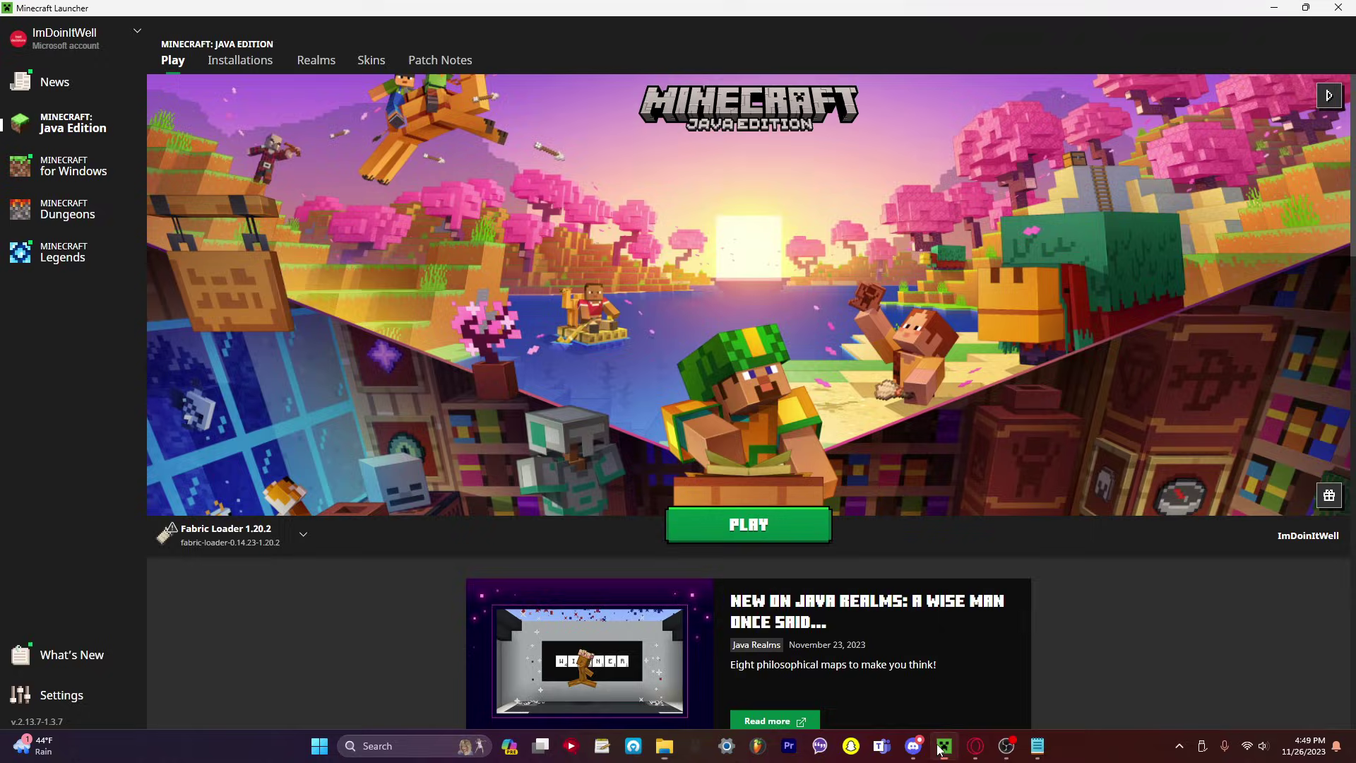
click(944, 745)
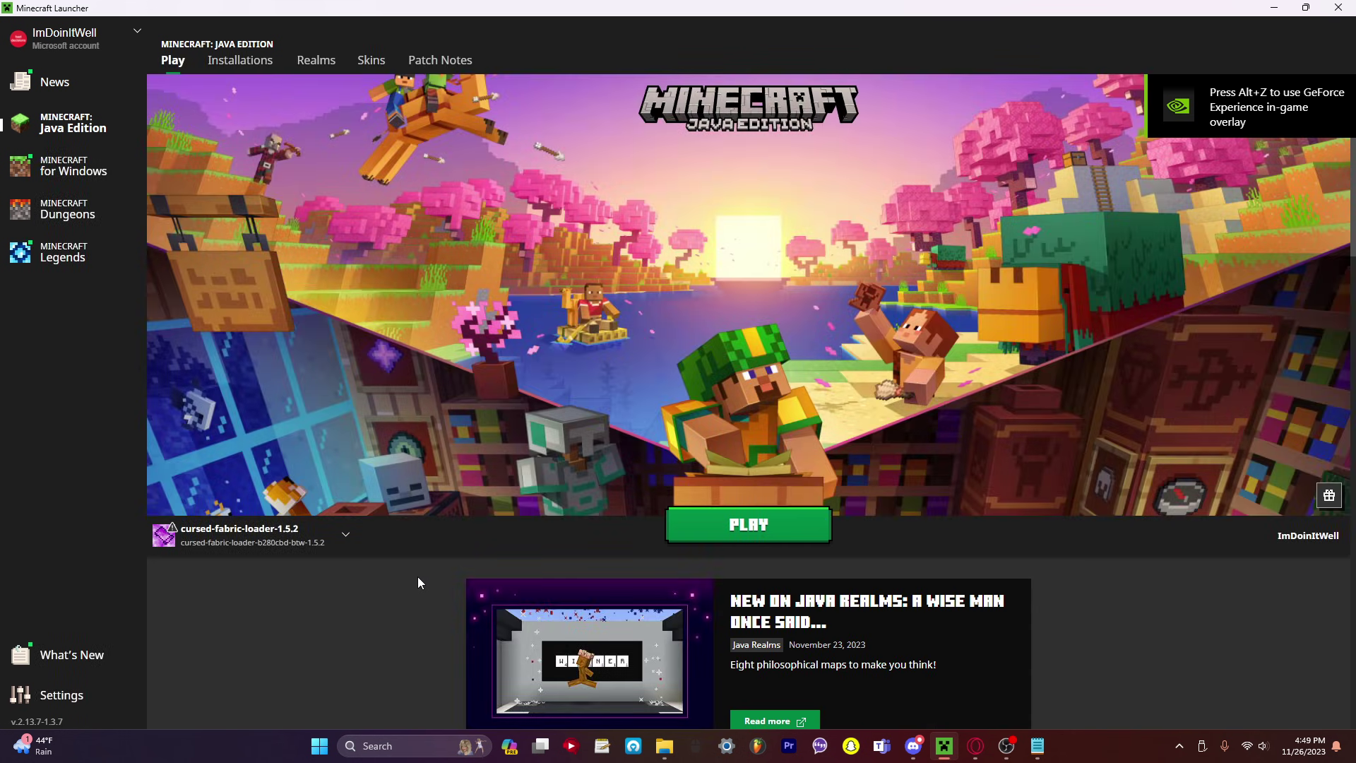
click(244, 539)
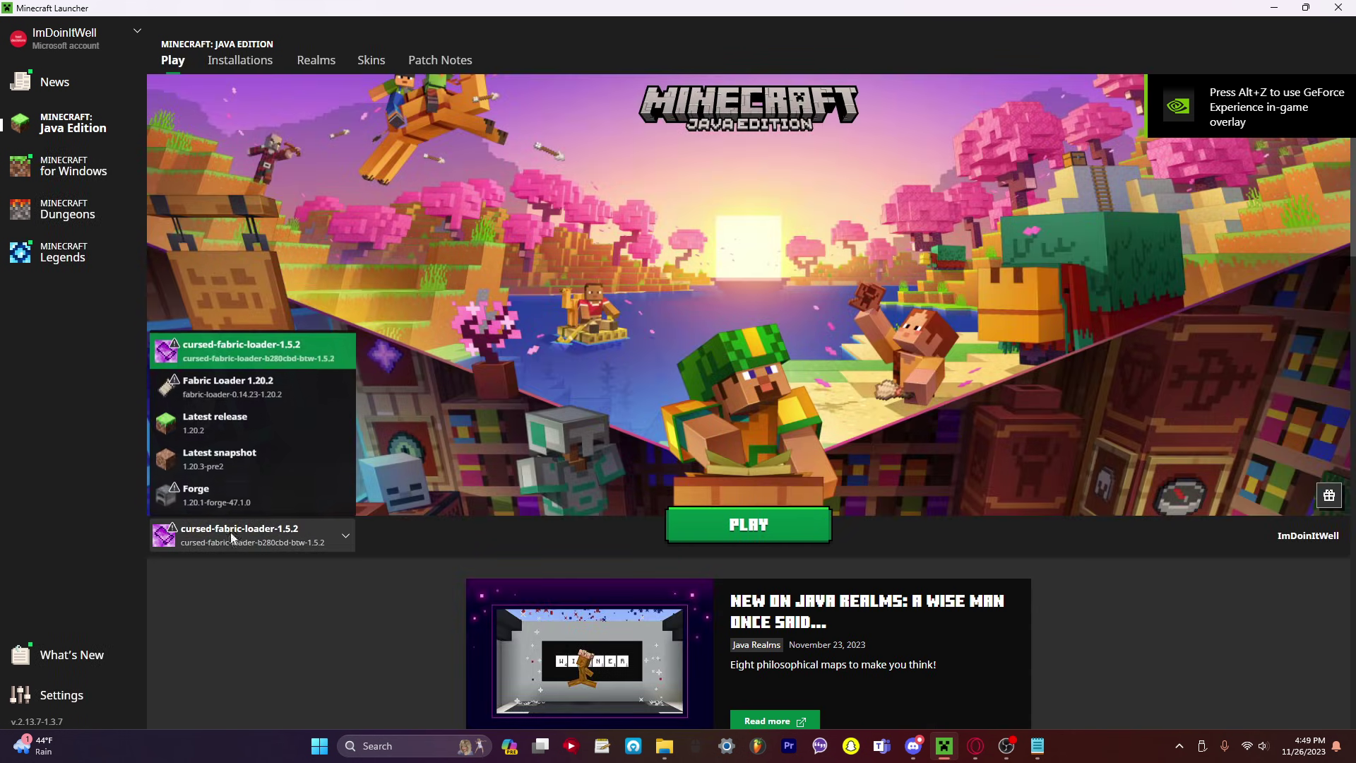
click(255, 348)
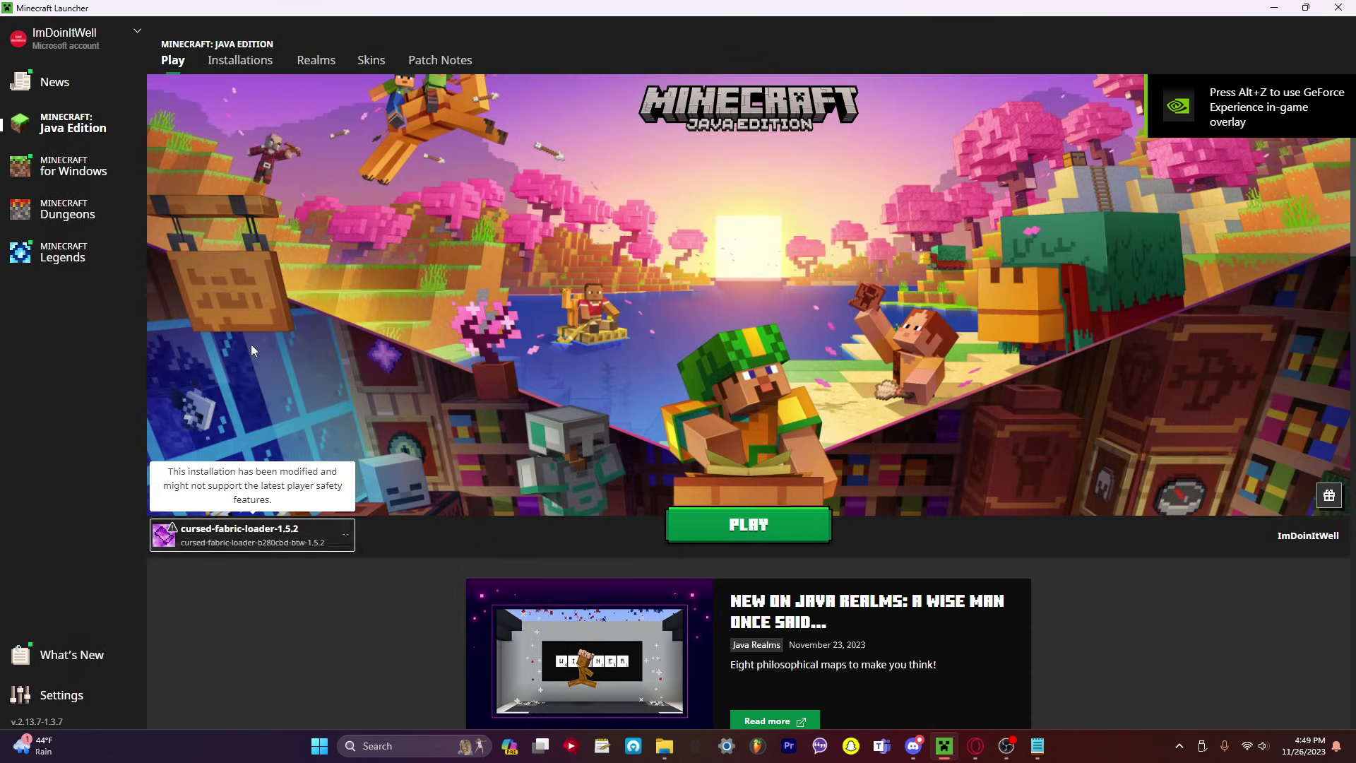
click(704, 523)
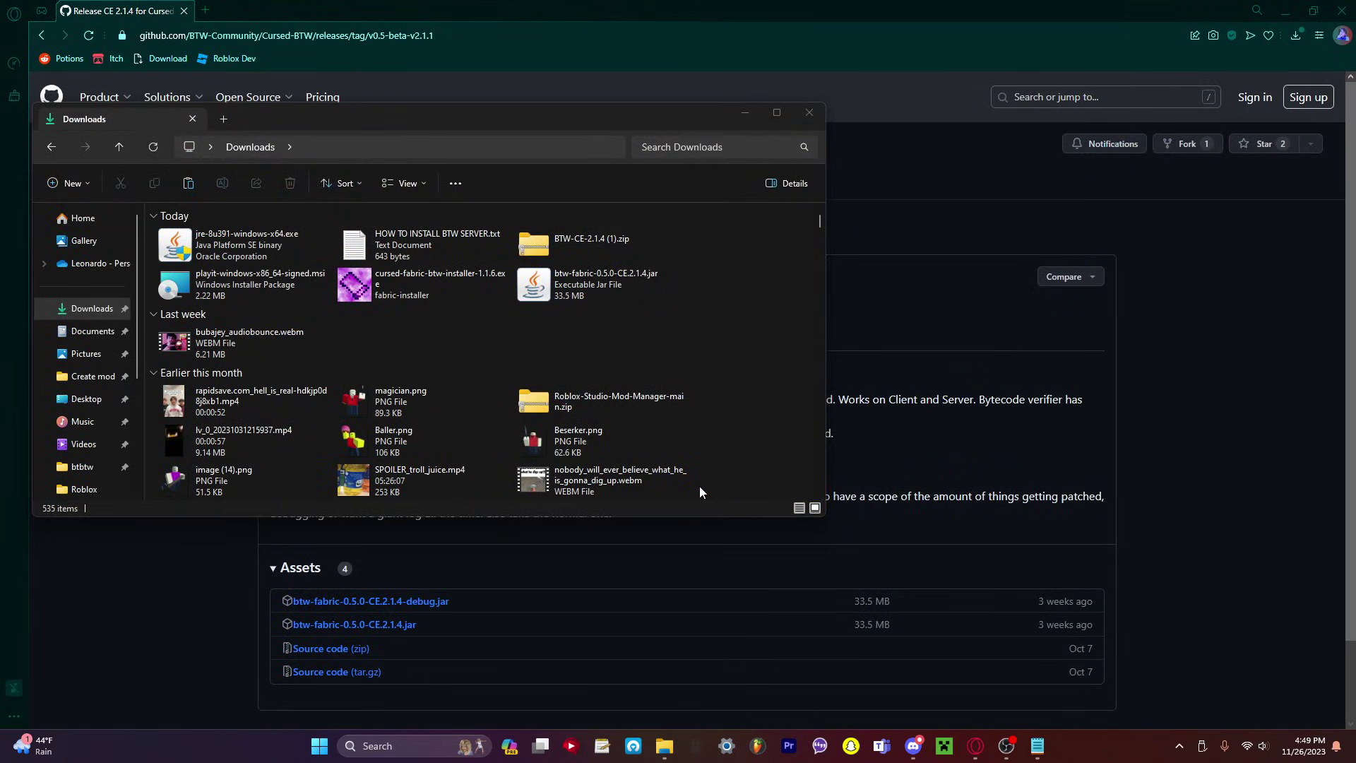
click(1006, 745)
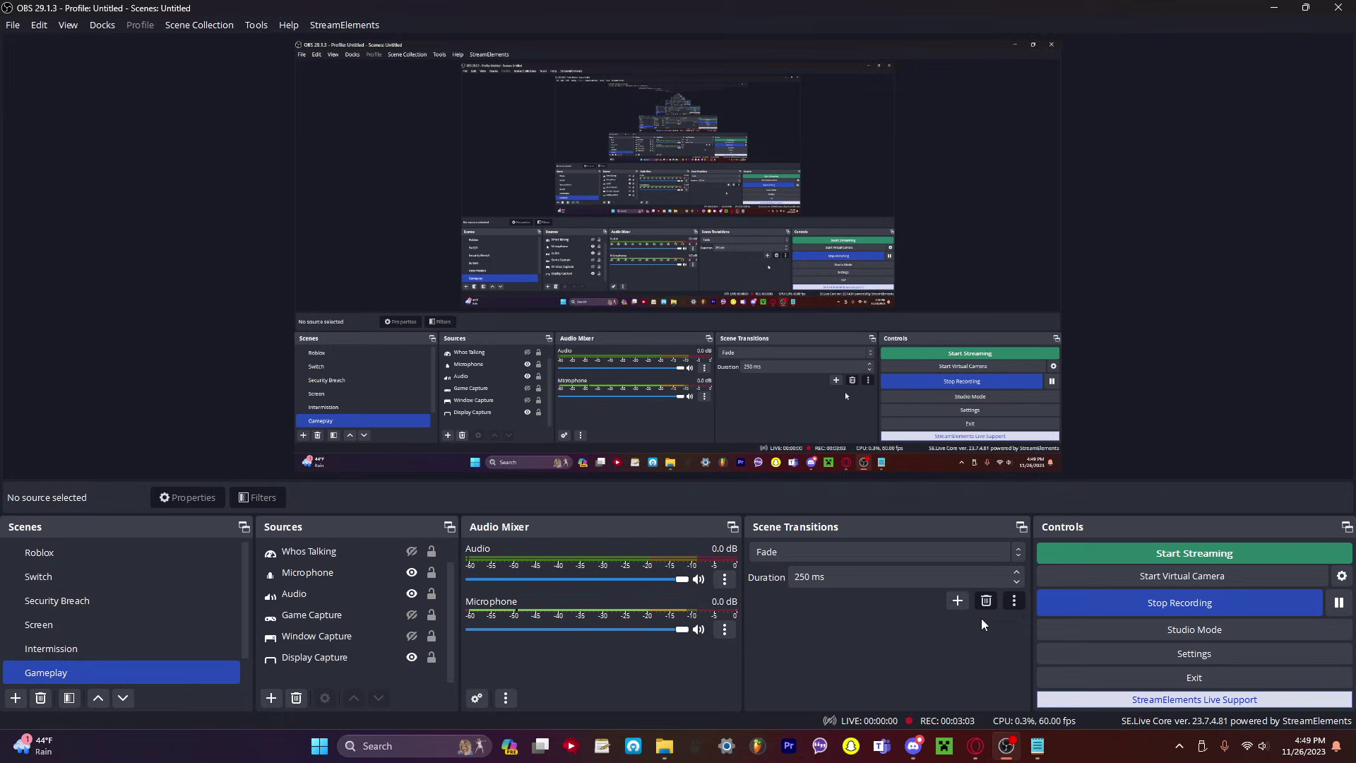
click(977, 745)
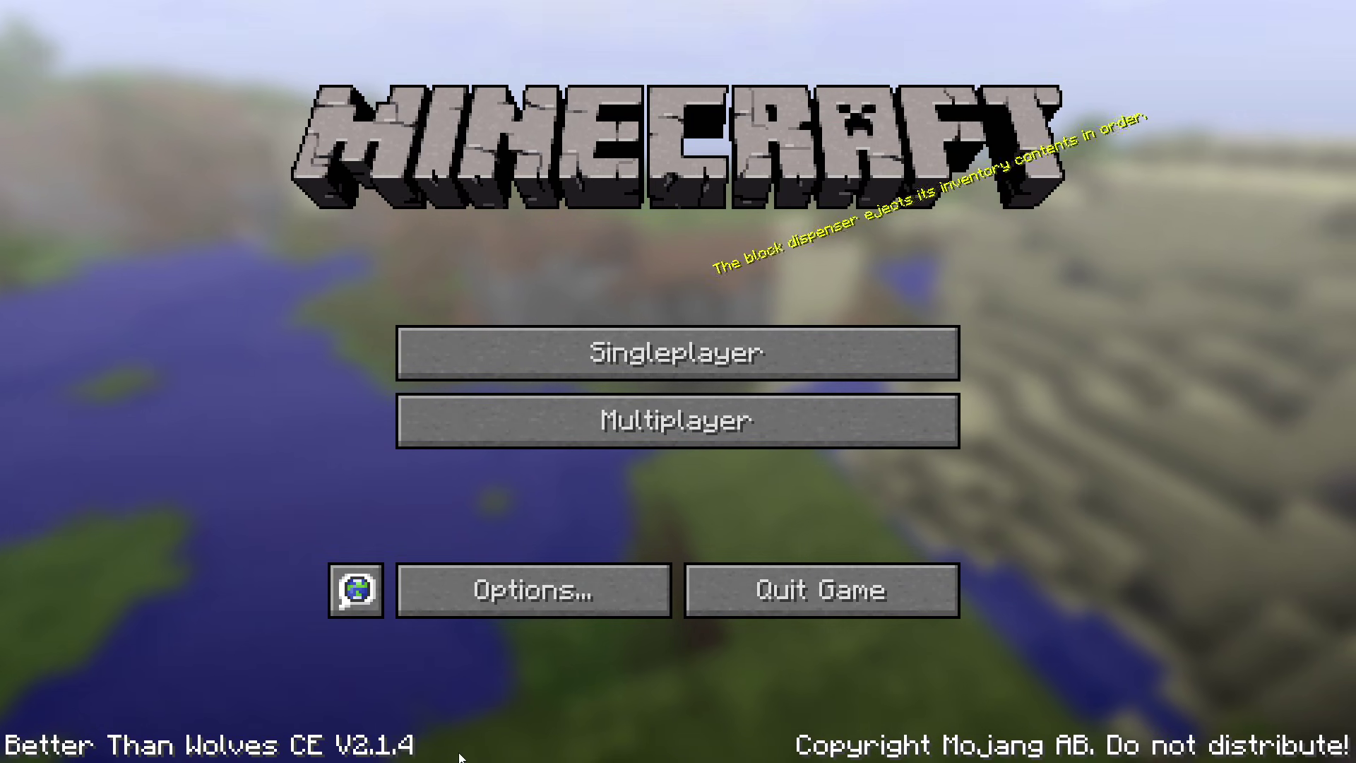
Look through the singleplayer world list and the multiplayer screen of the modded game.
click(616, 373)
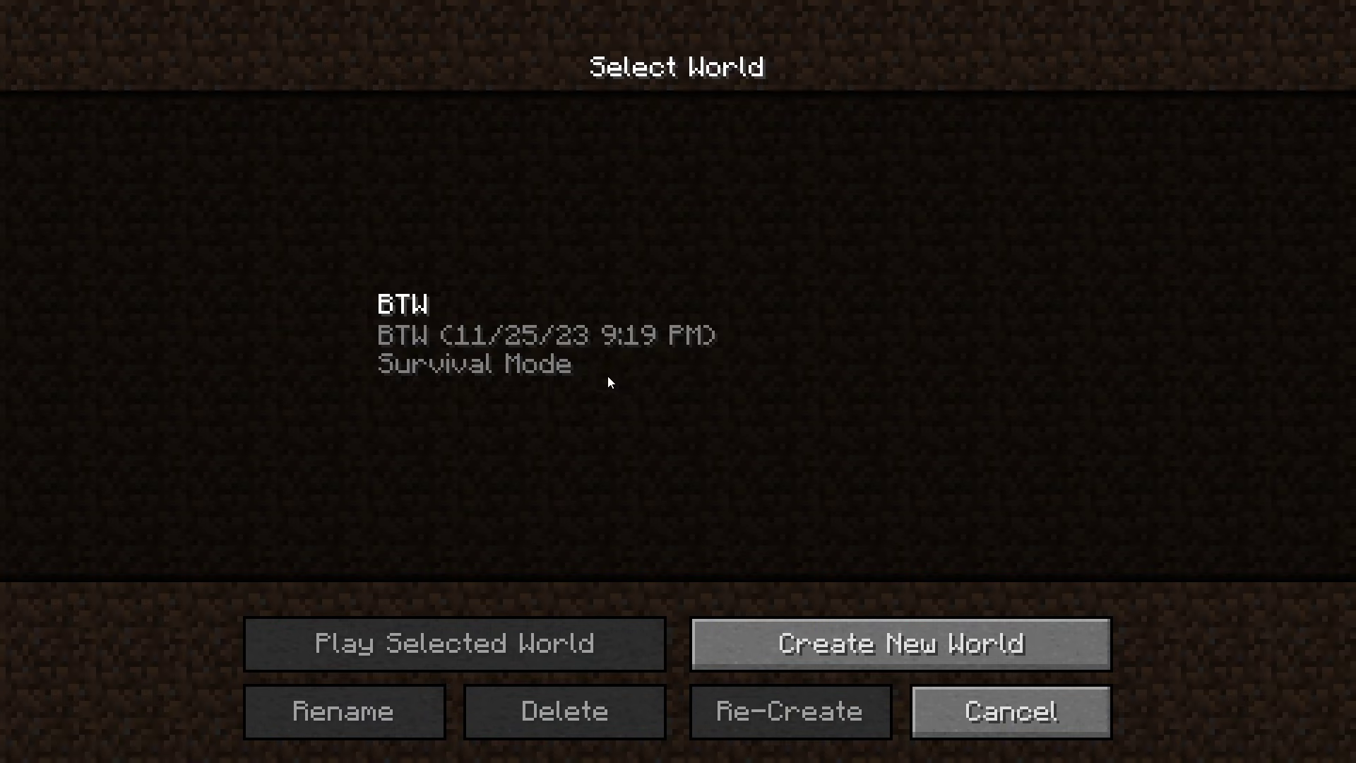
click(512, 365)
click(977, 711)
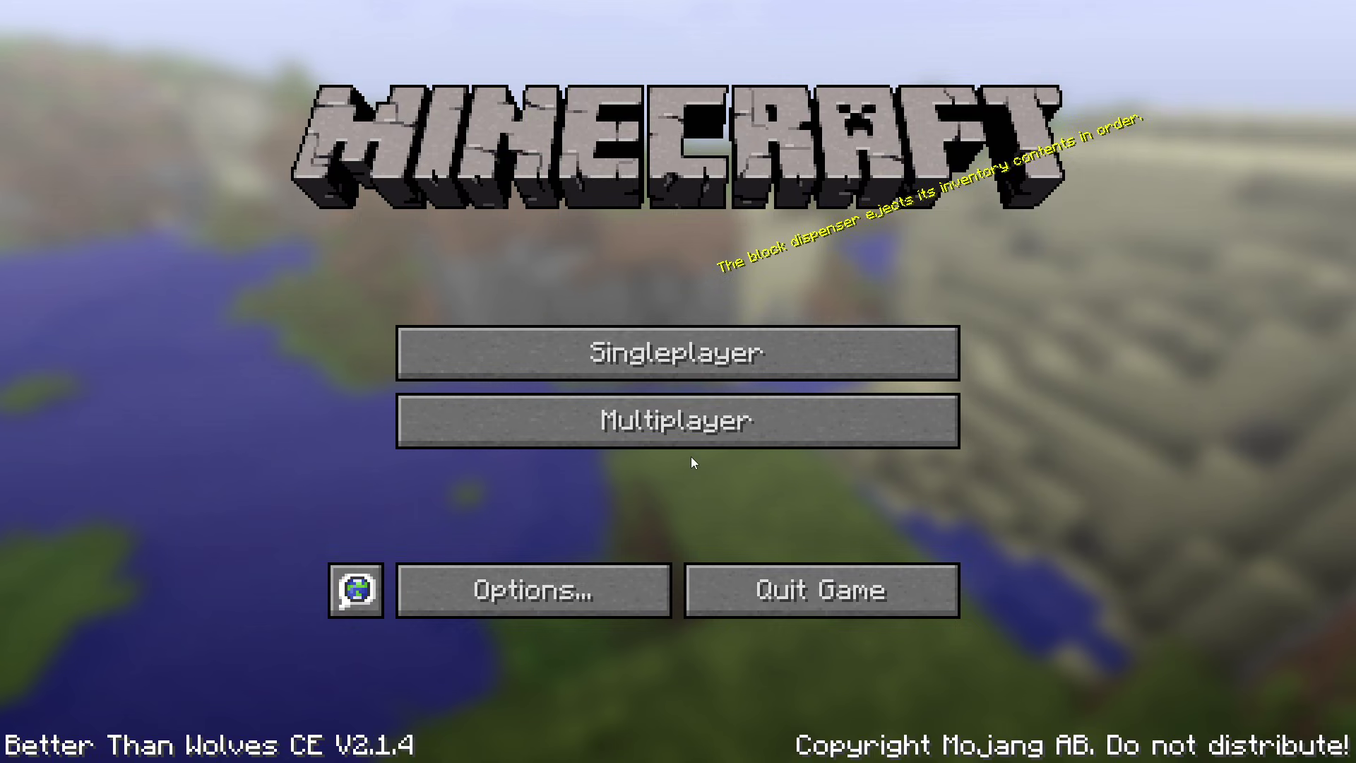
click(664, 424)
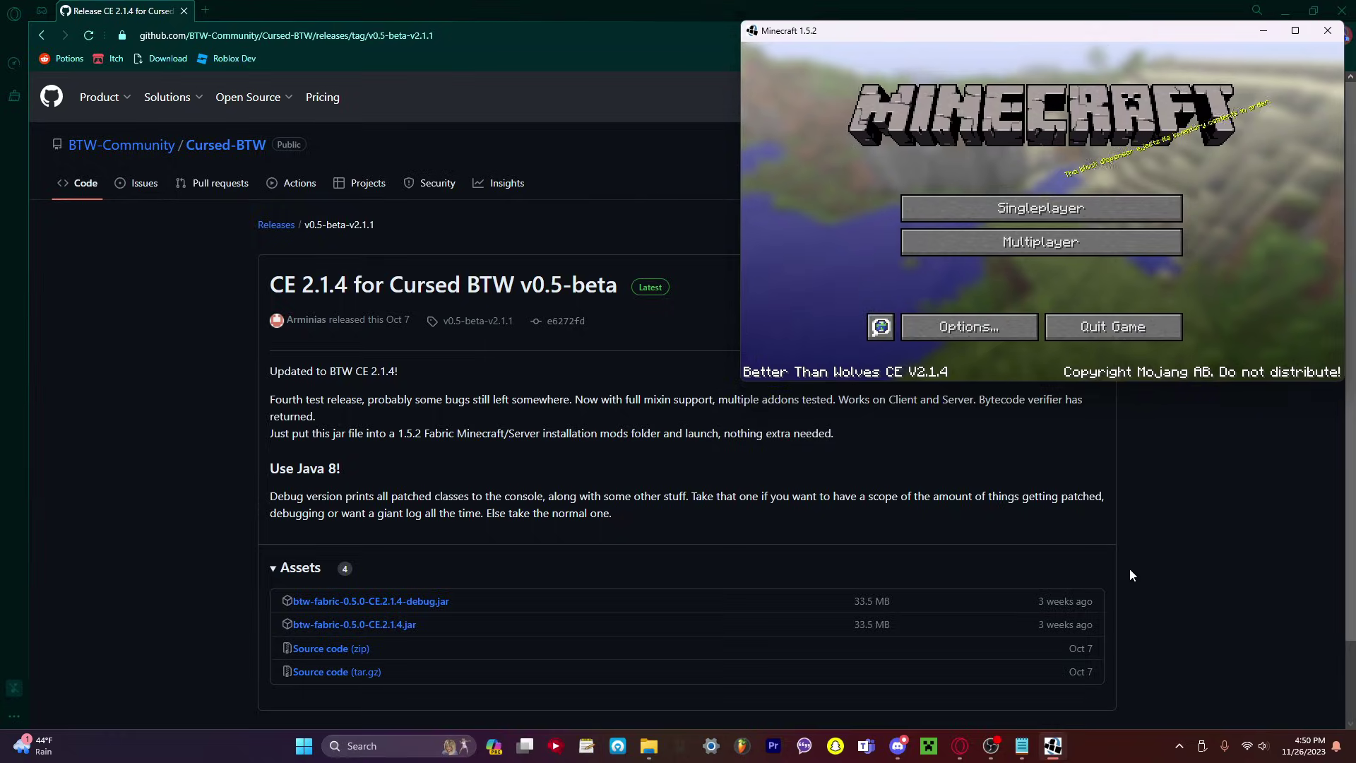
Minimise the browser, open the Server folder on the desktop and arrange the Server and Downloads windows for working with both.
click(487, 264)
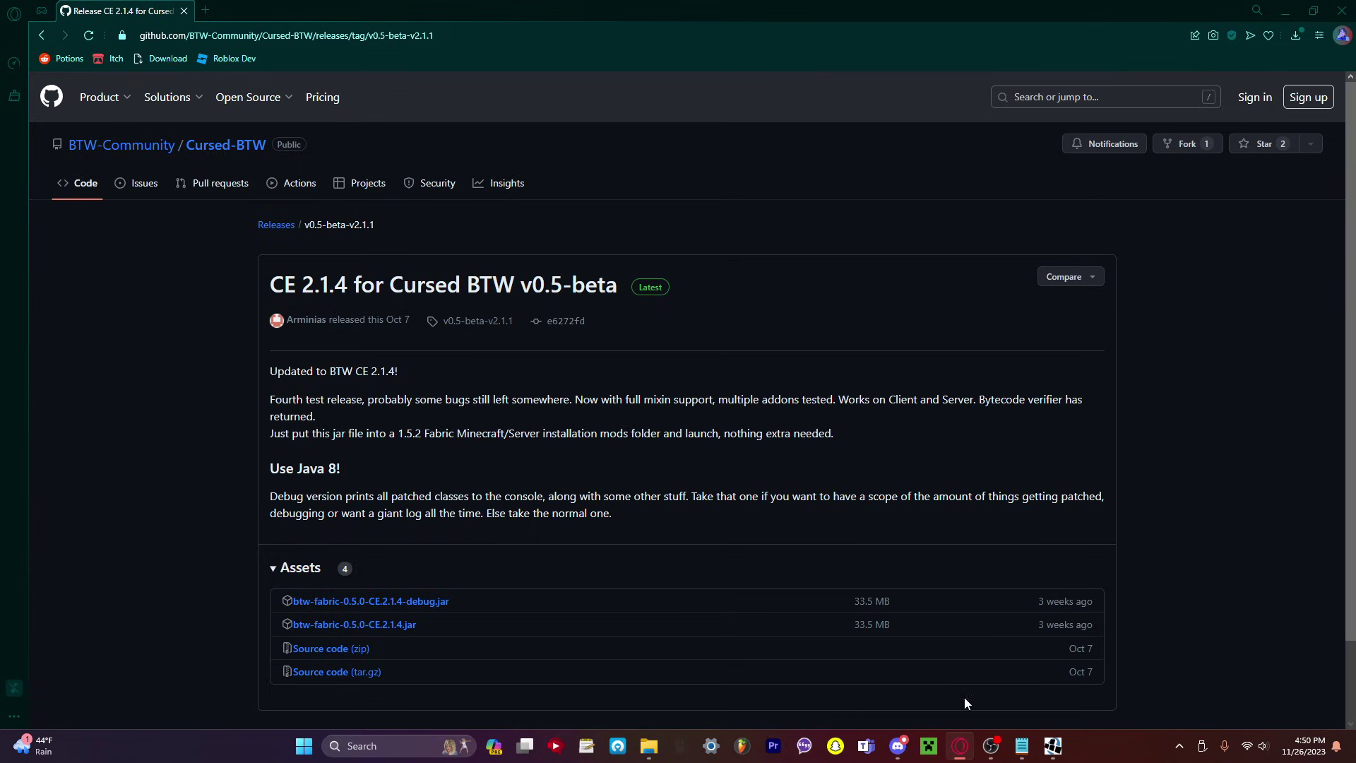
click(960, 746)
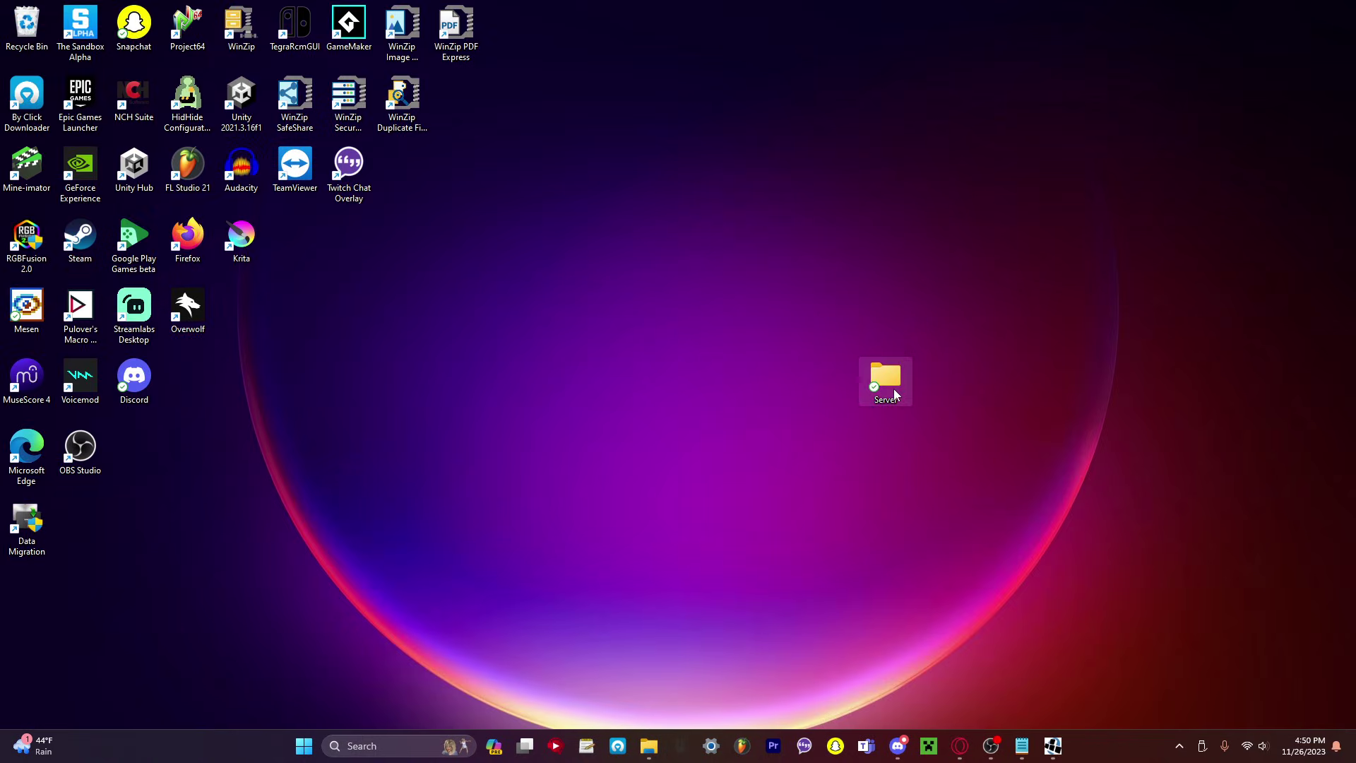
drag(847, 407, 852, 405)
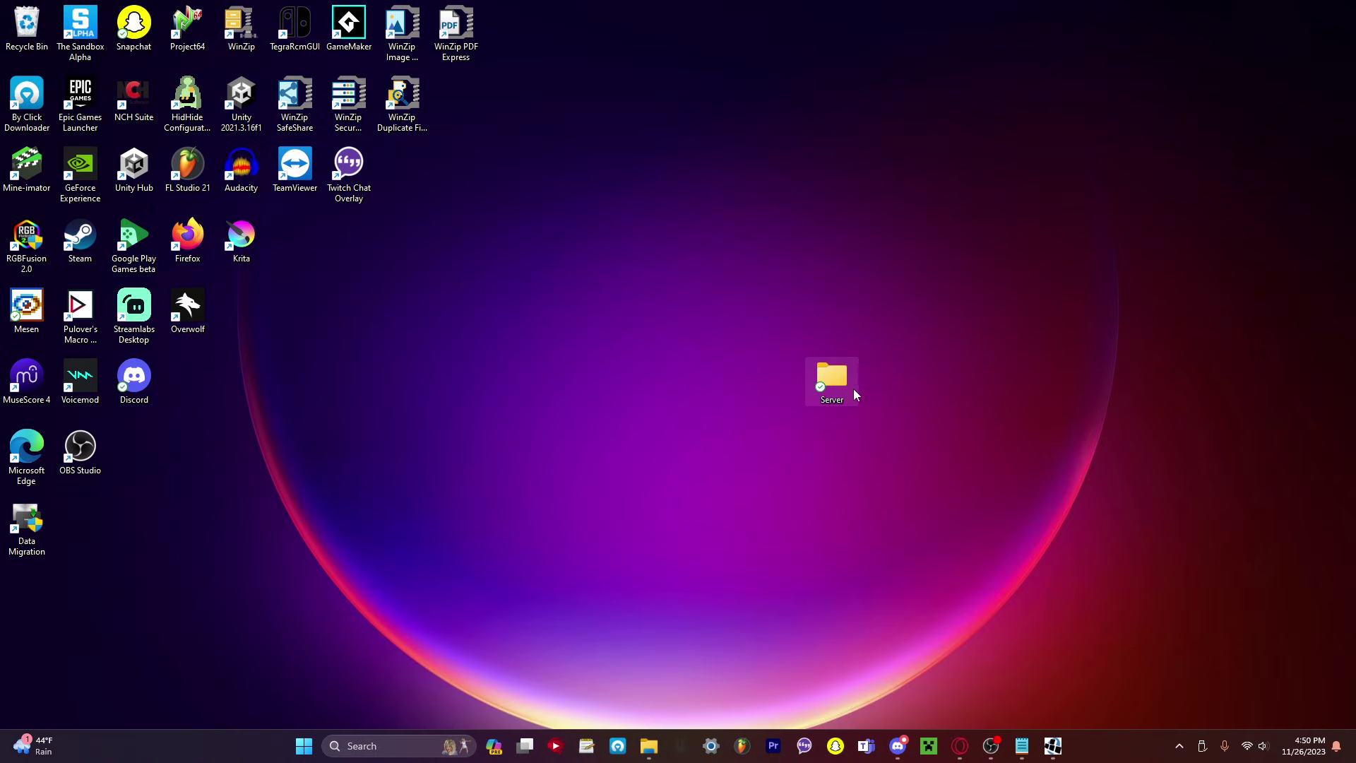
double_click(853, 388)
drag(759, 176, 1018, 120)
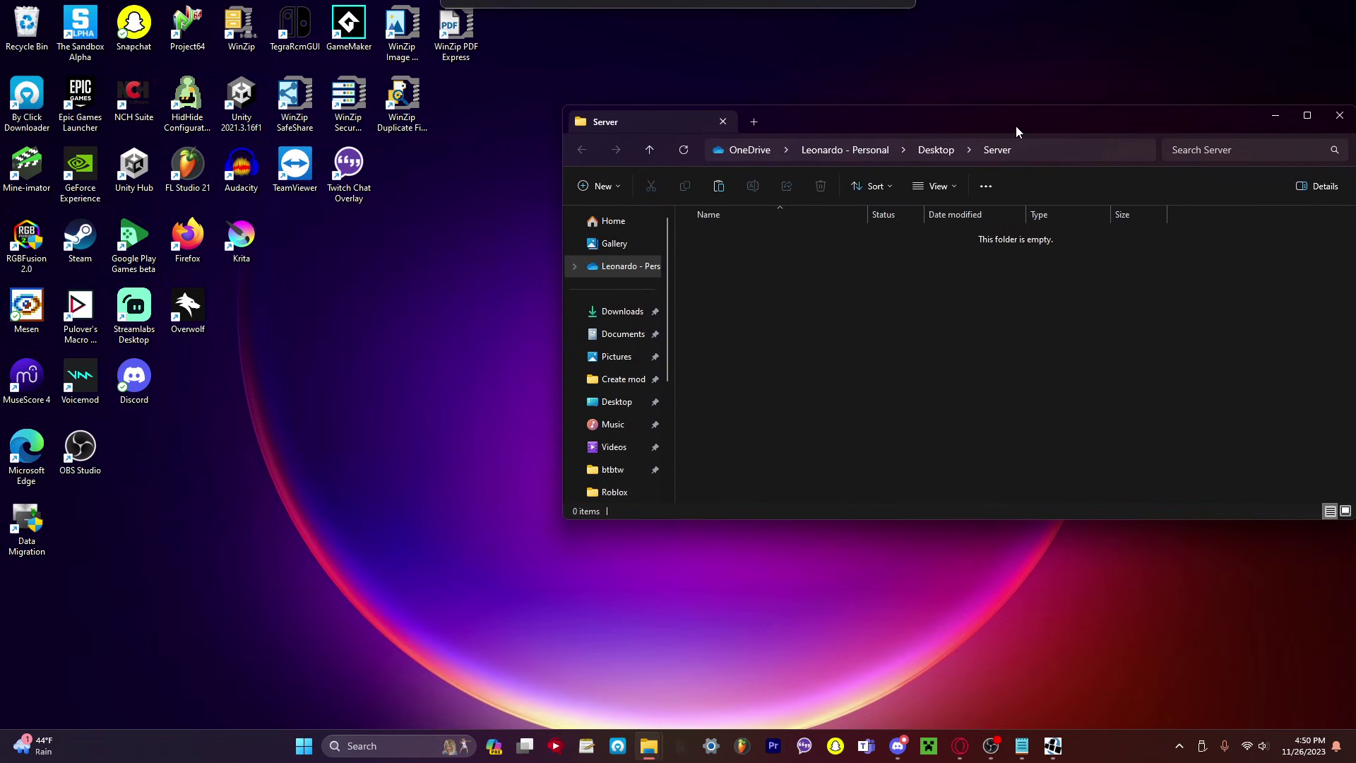
mouse_move(654, 756)
click(603, 652)
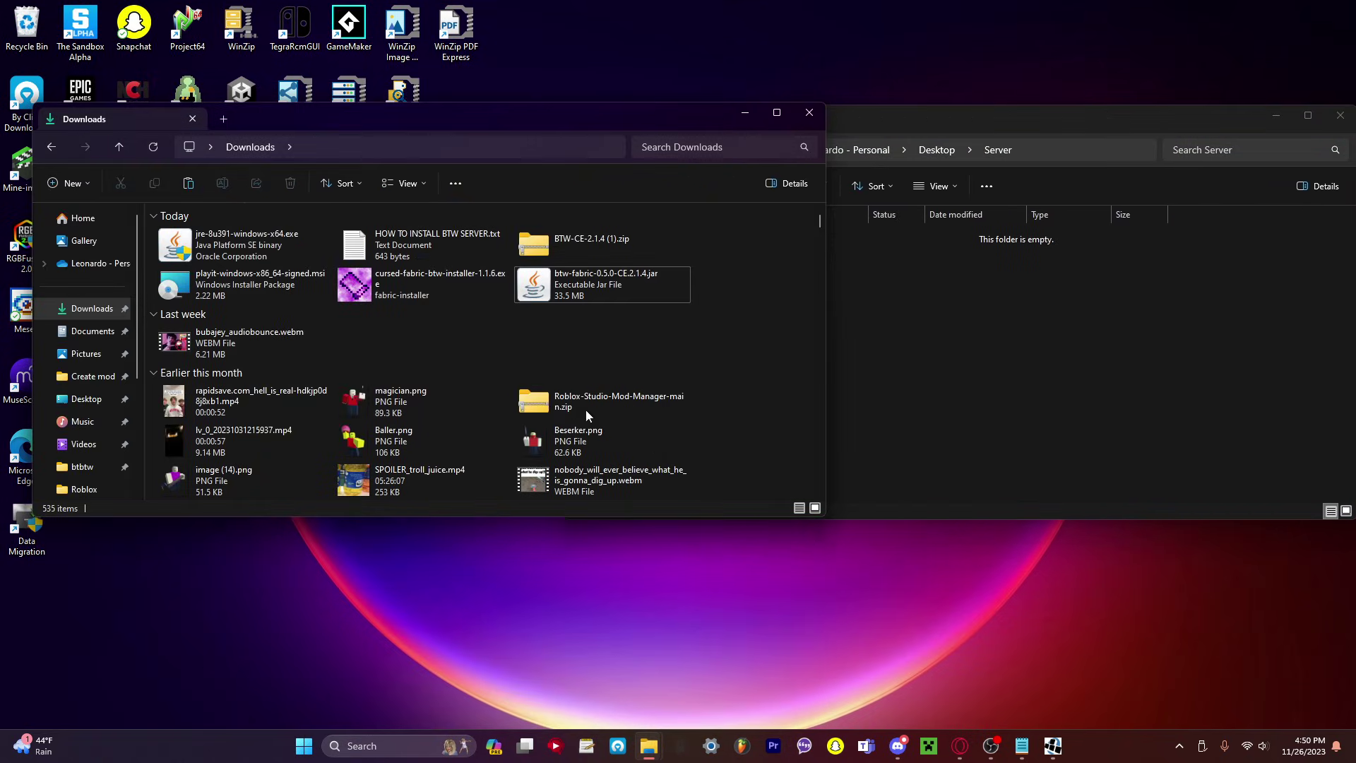
drag(562, 151, 695, 88)
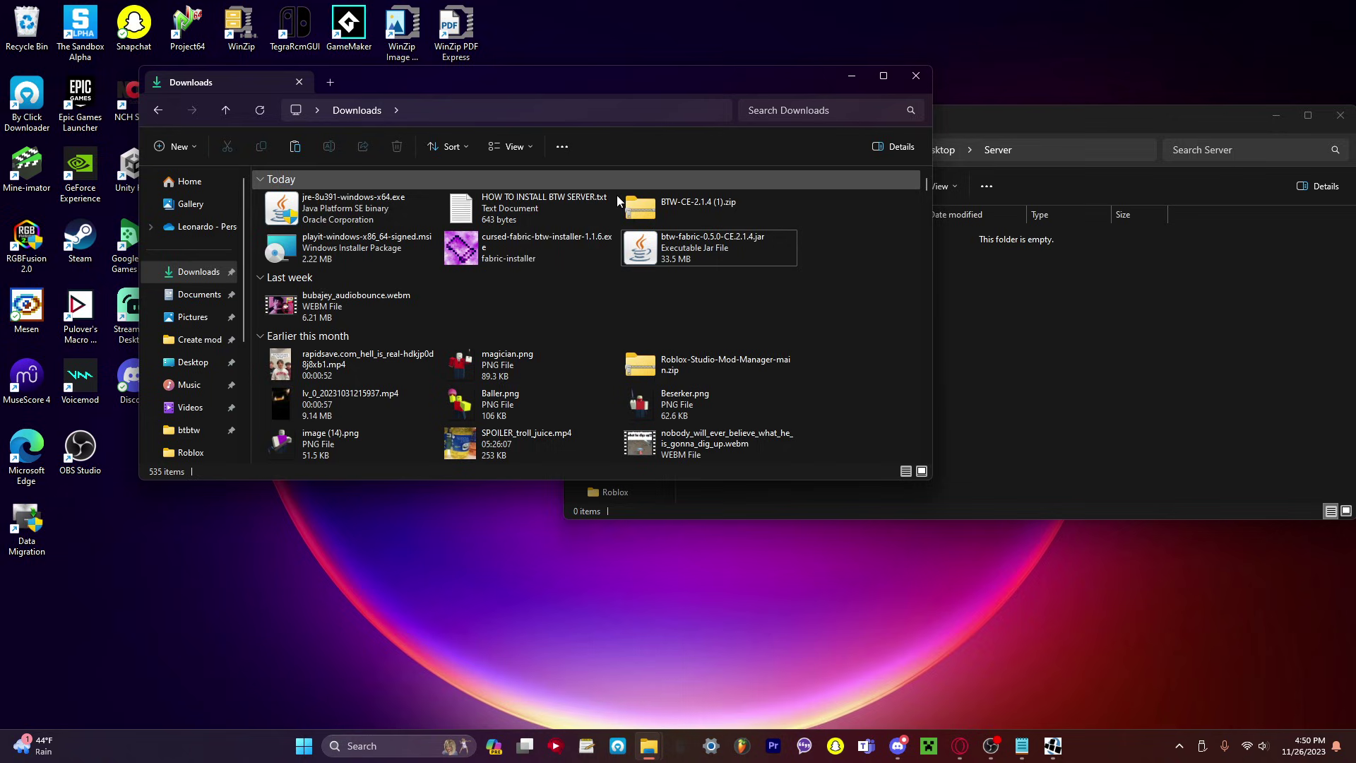
Copy the Playit.gg link from the installation notes and open playit.gg/download/windows in the browser.
click(1022, 746)
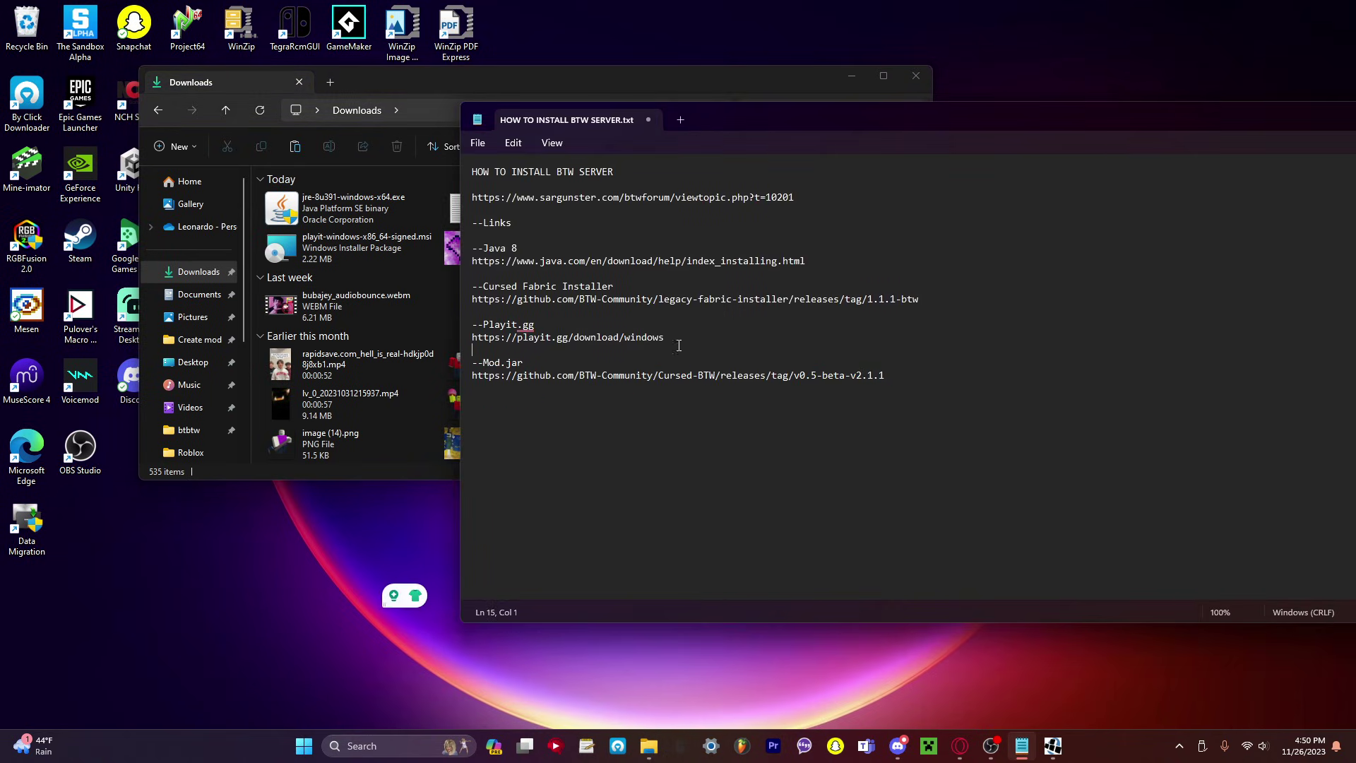
triple_click(608, 339)
key(ctrl+c)
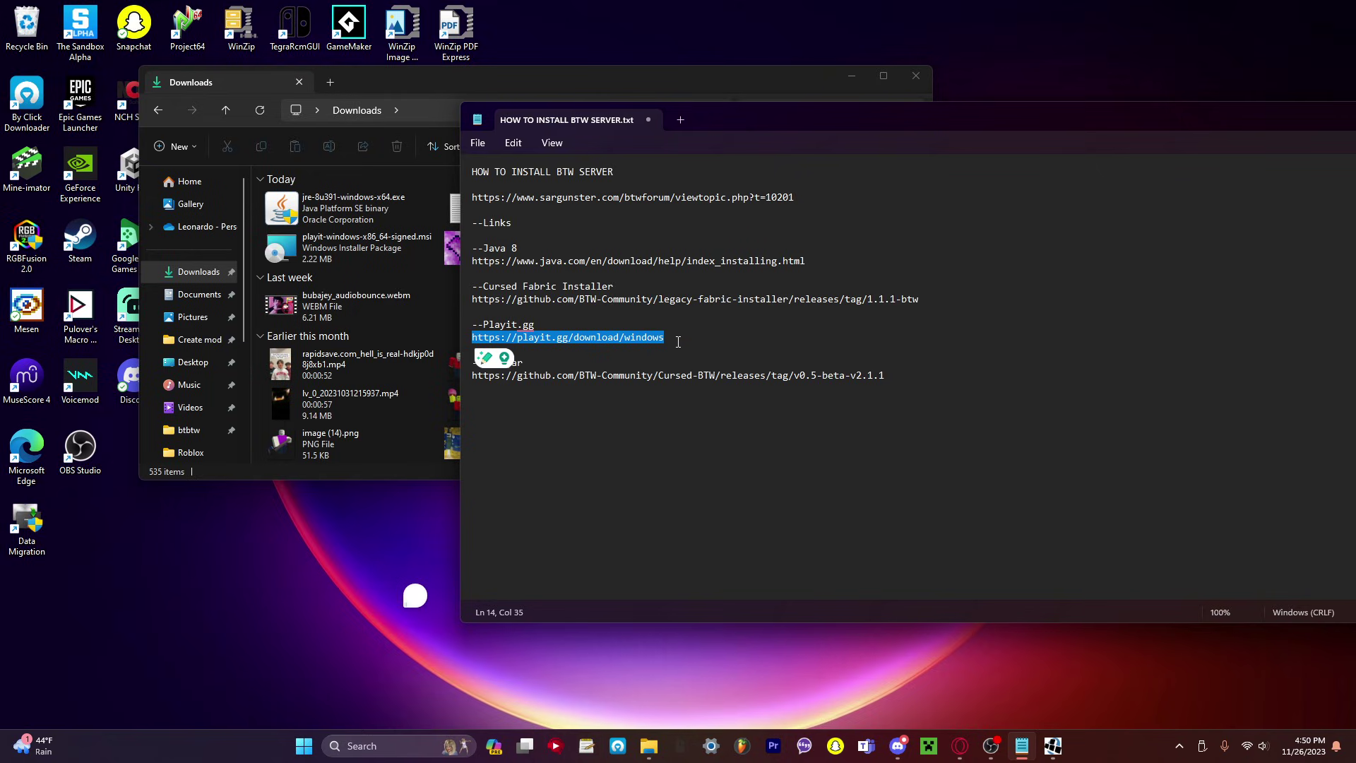
key(Right)
click(960, 746)
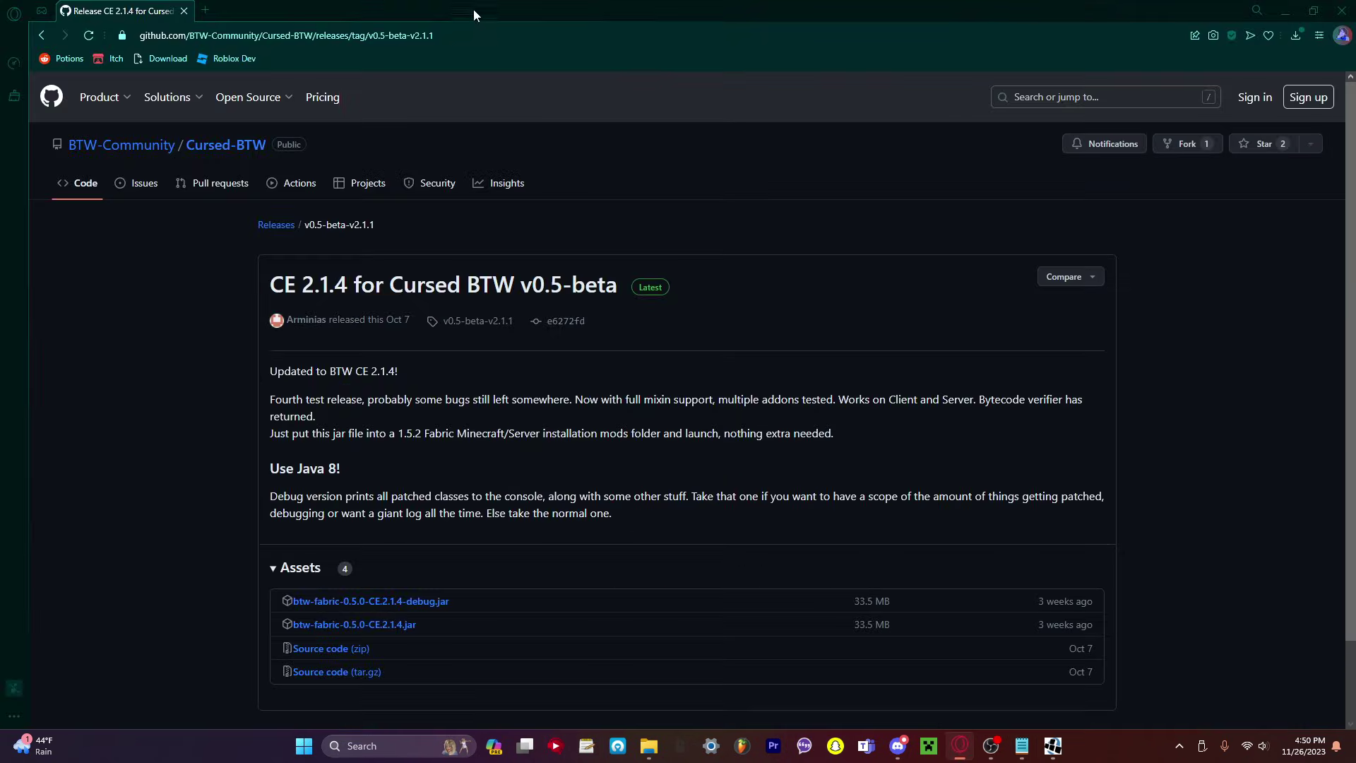
click(222, 33)
key(ctrl+v)
key(Return)
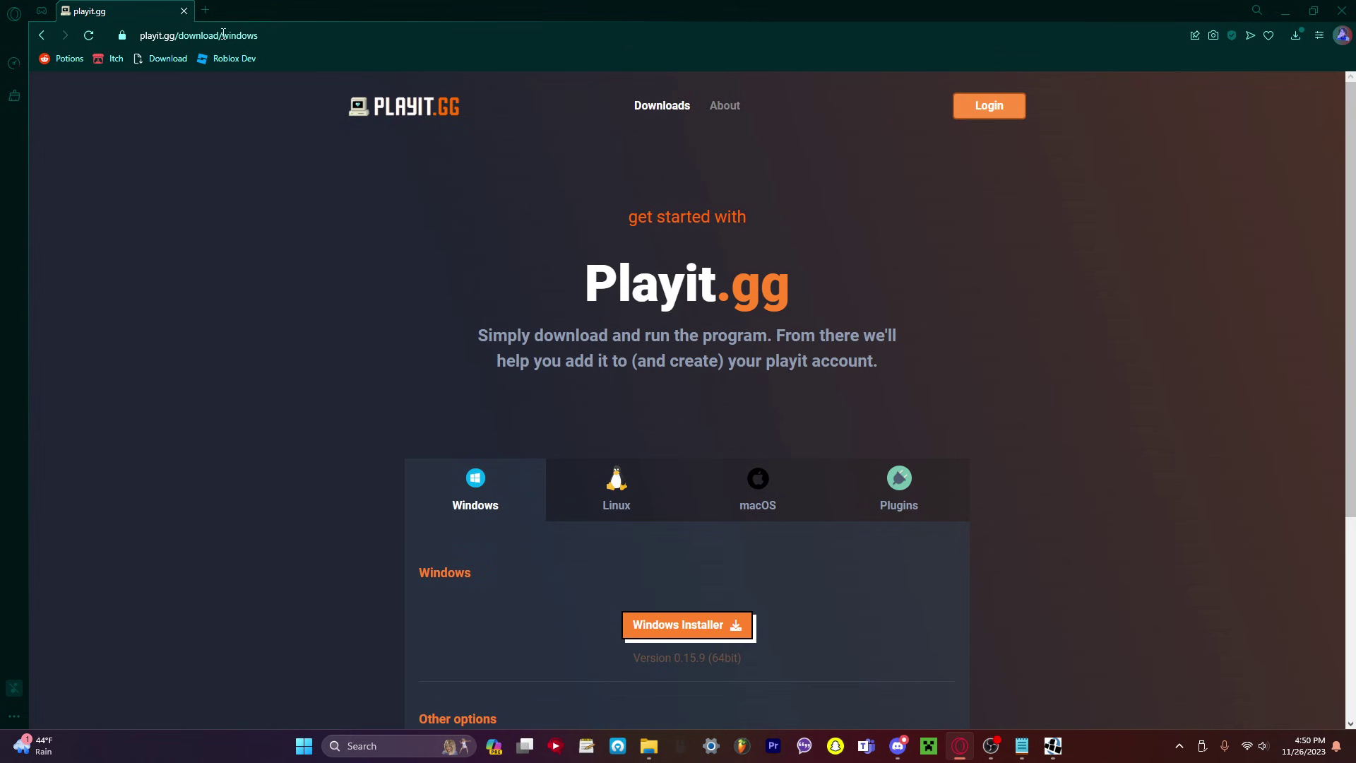
Examine the Playit.gg download options for macOS, Plugins, Linux and Windows, finishing on the Windows installers.
scroll(564, 434, down, 2)
click(757, 368)
click(892, 375)
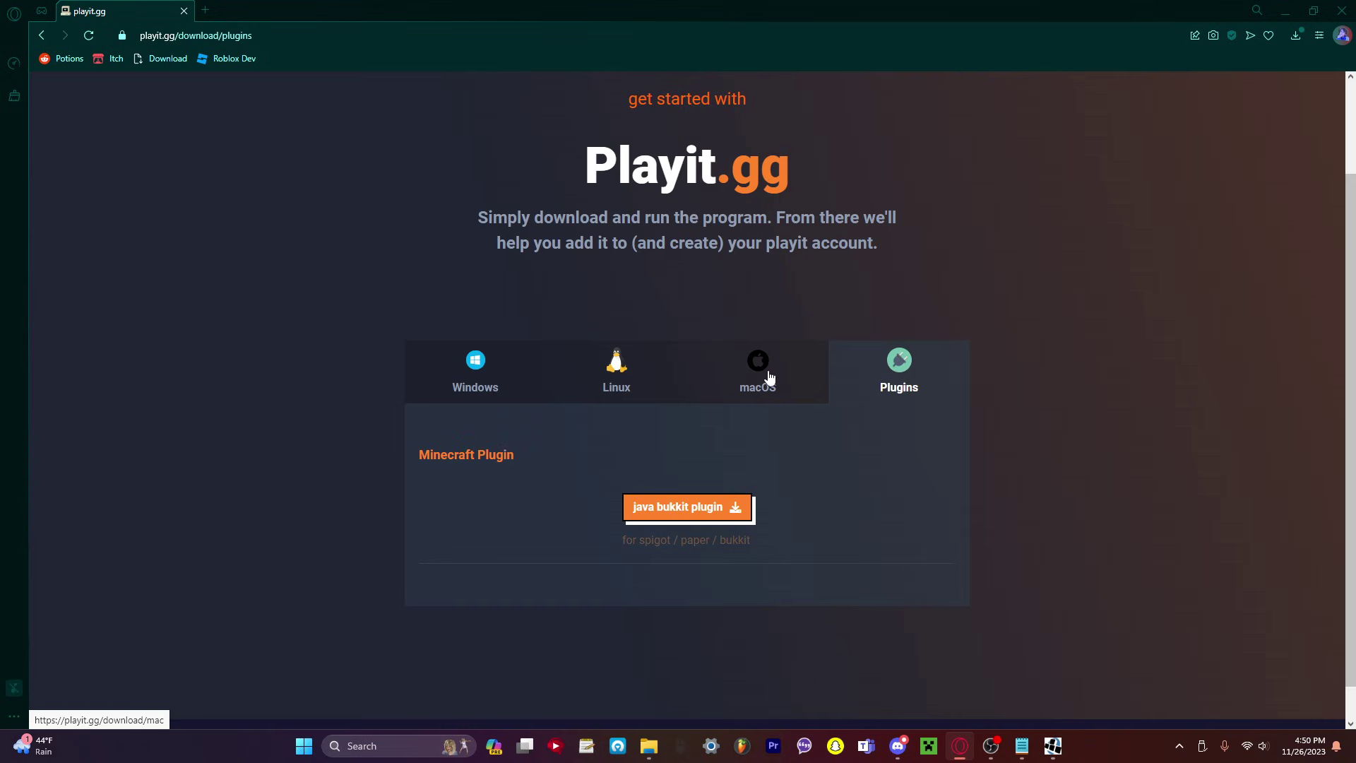
click(615, 368)
click(520, 367)
click(947, 376)
click(766, 379)
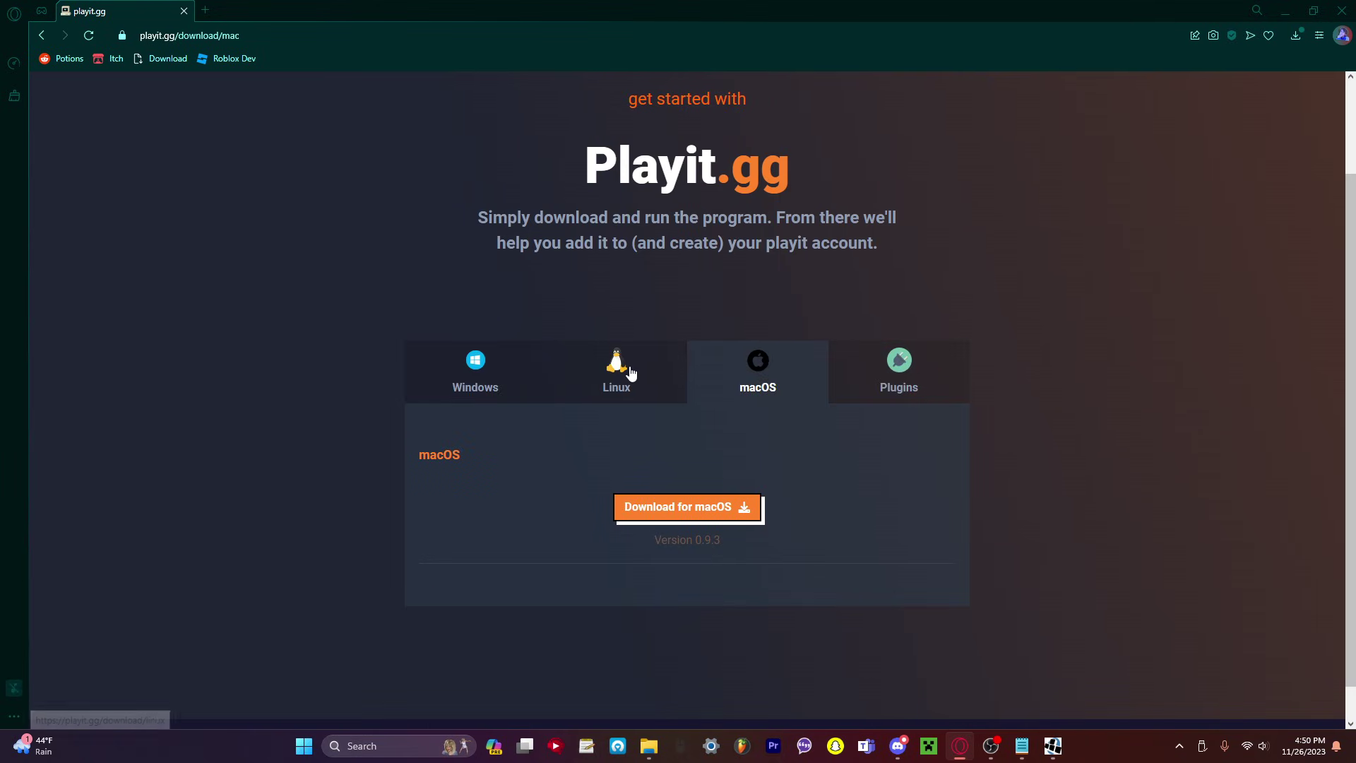
click(627, 373)
click(464, 354)
scroll(566, 357, down, 3)
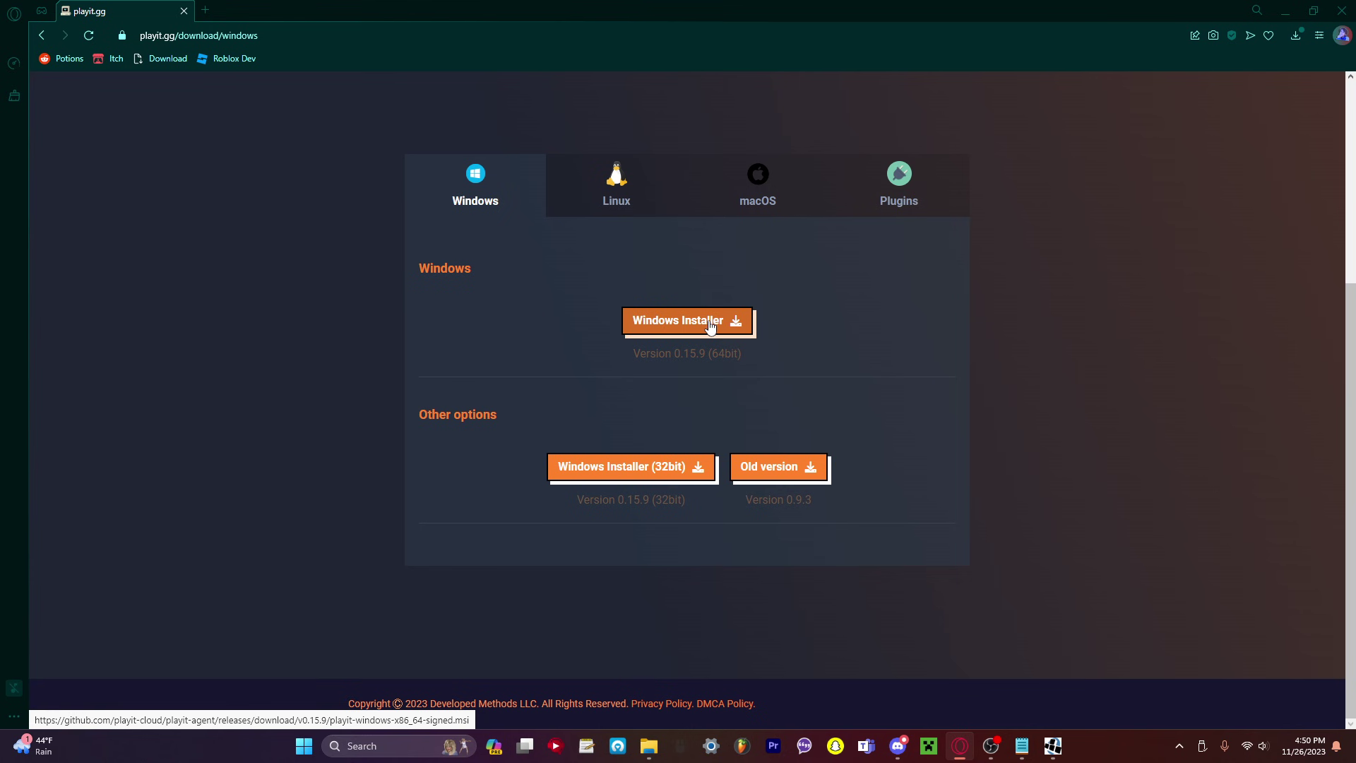
Close the browser, search the installed apps for "play" to find Playit.gg, and dismiss the search.
click(1342, 10)
key(super)
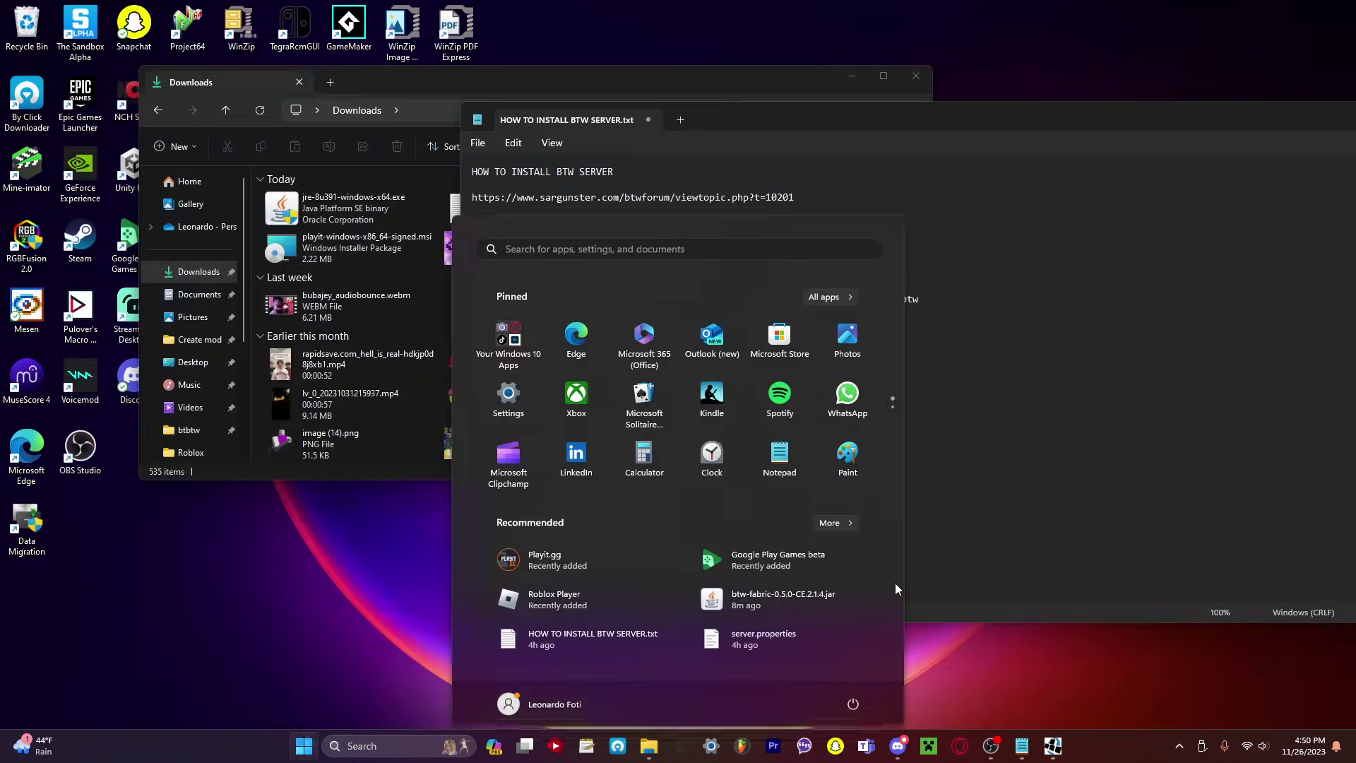
text(play)
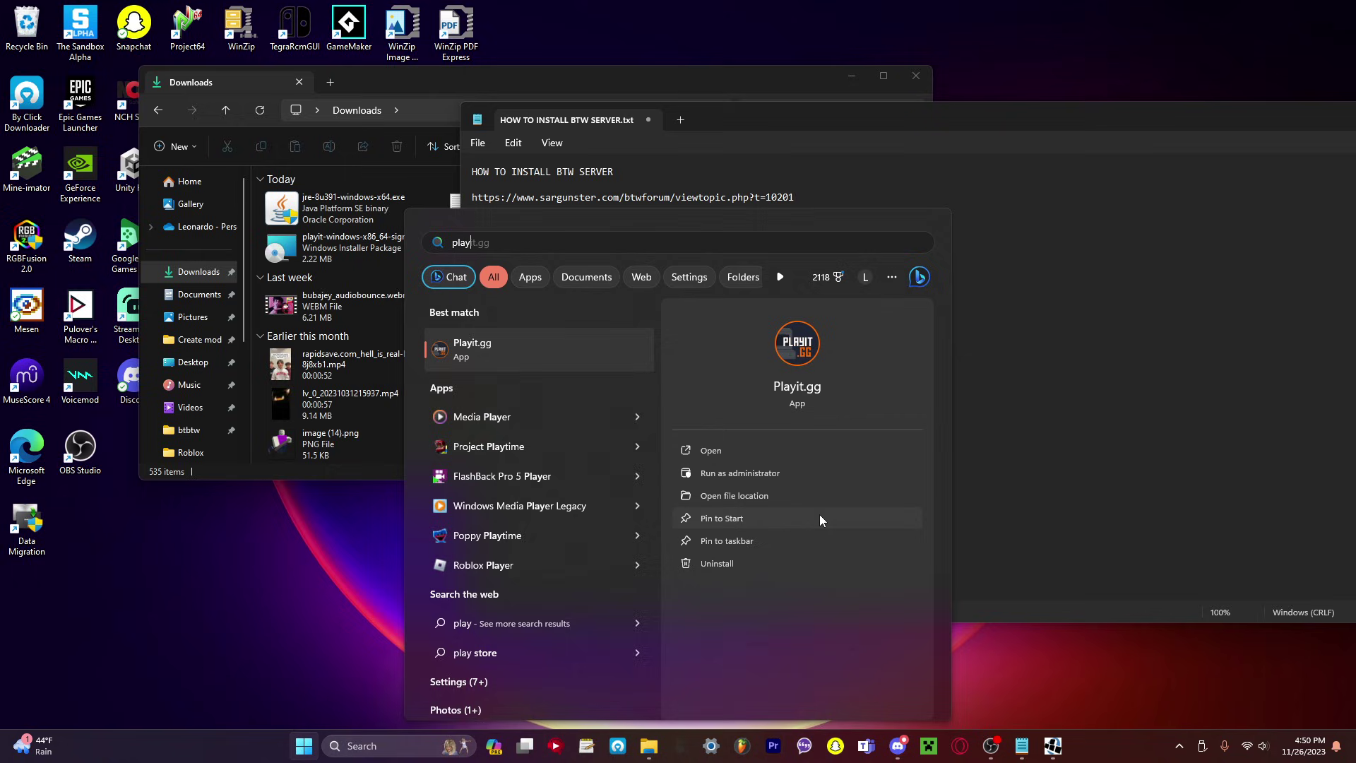
key(BackSpace)
key(BackSpace)
key(BackSpace)
key(BackSpace)
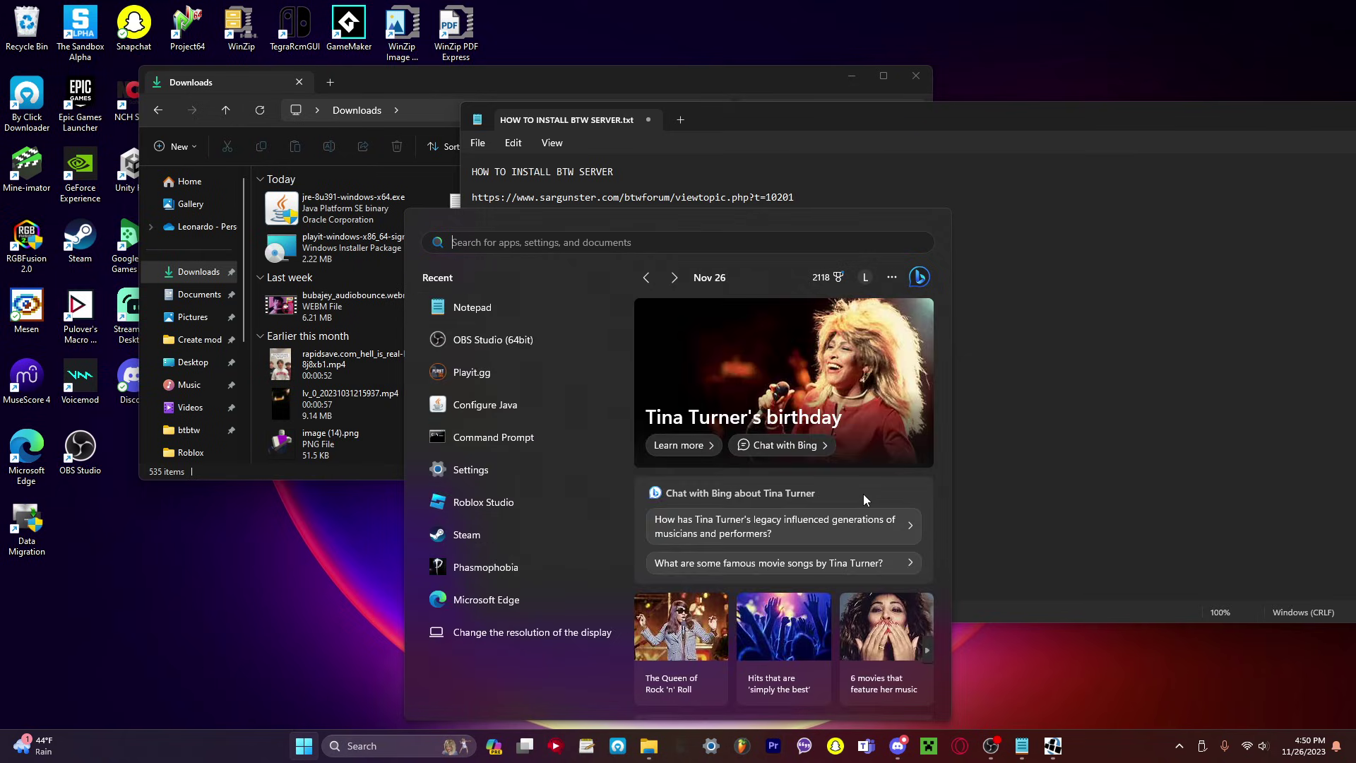
text(play)
key(BackSpace)
key(BackSpace)
key(BackSpace)
key(BackSpace)
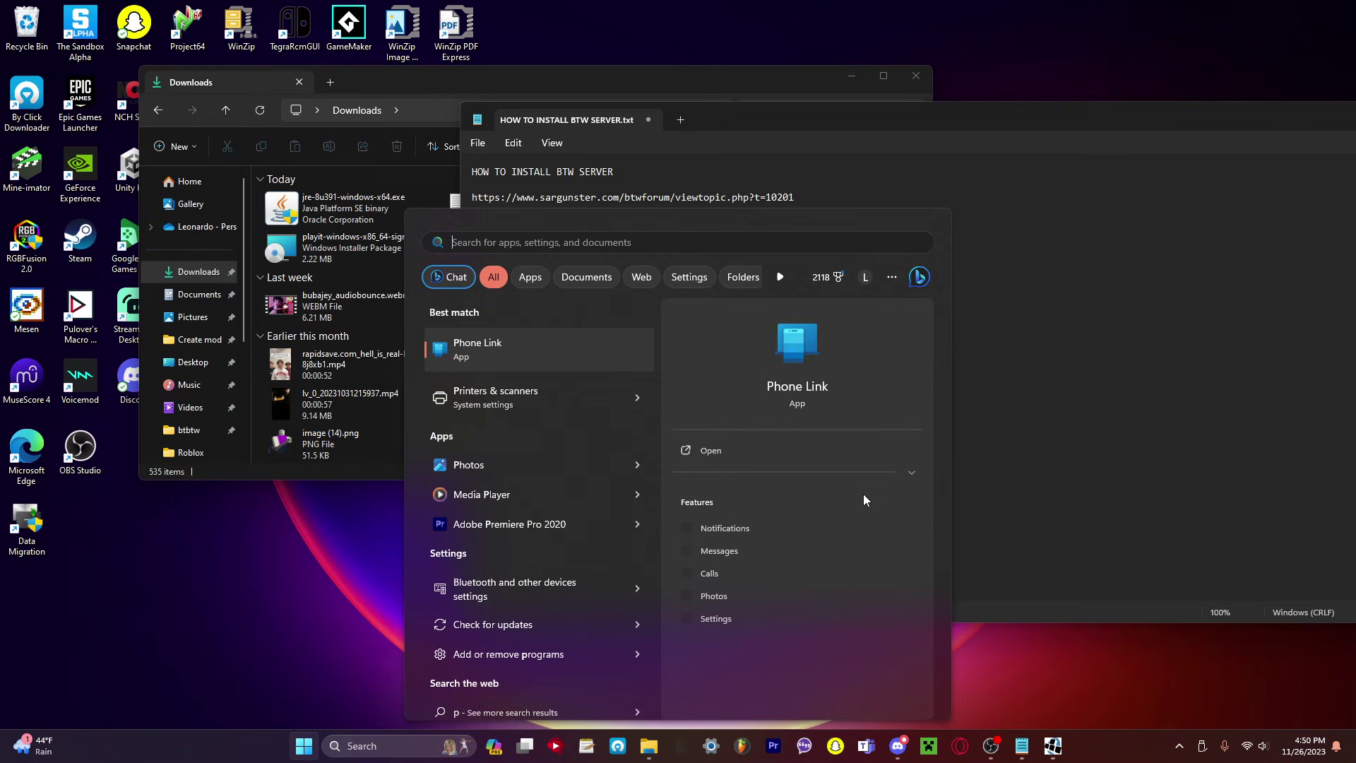
click(930, 386)
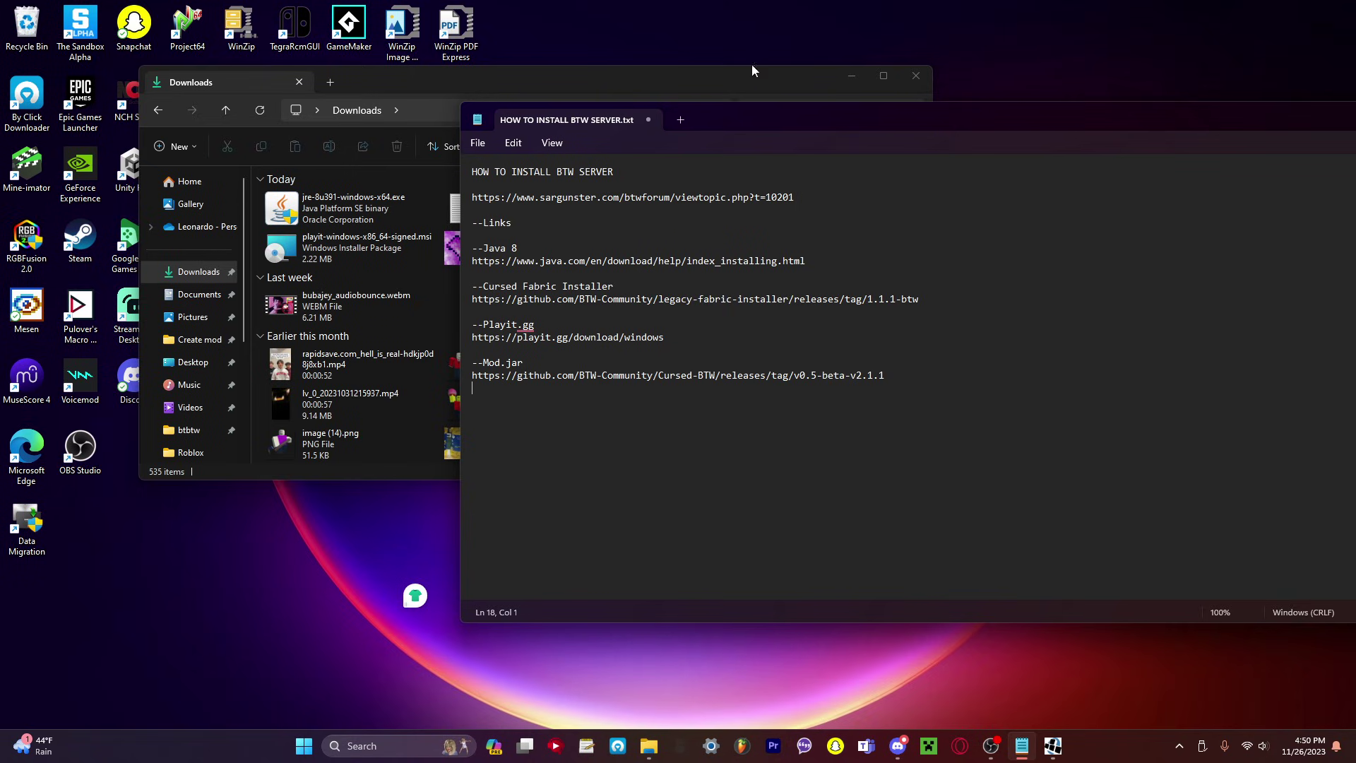
Minimise the installation notes, launch cursed-fabric-btw-installer-1.1.6.exe from Downloads and expand its advanced server install settings.
drag(783, 122, 560, 345)
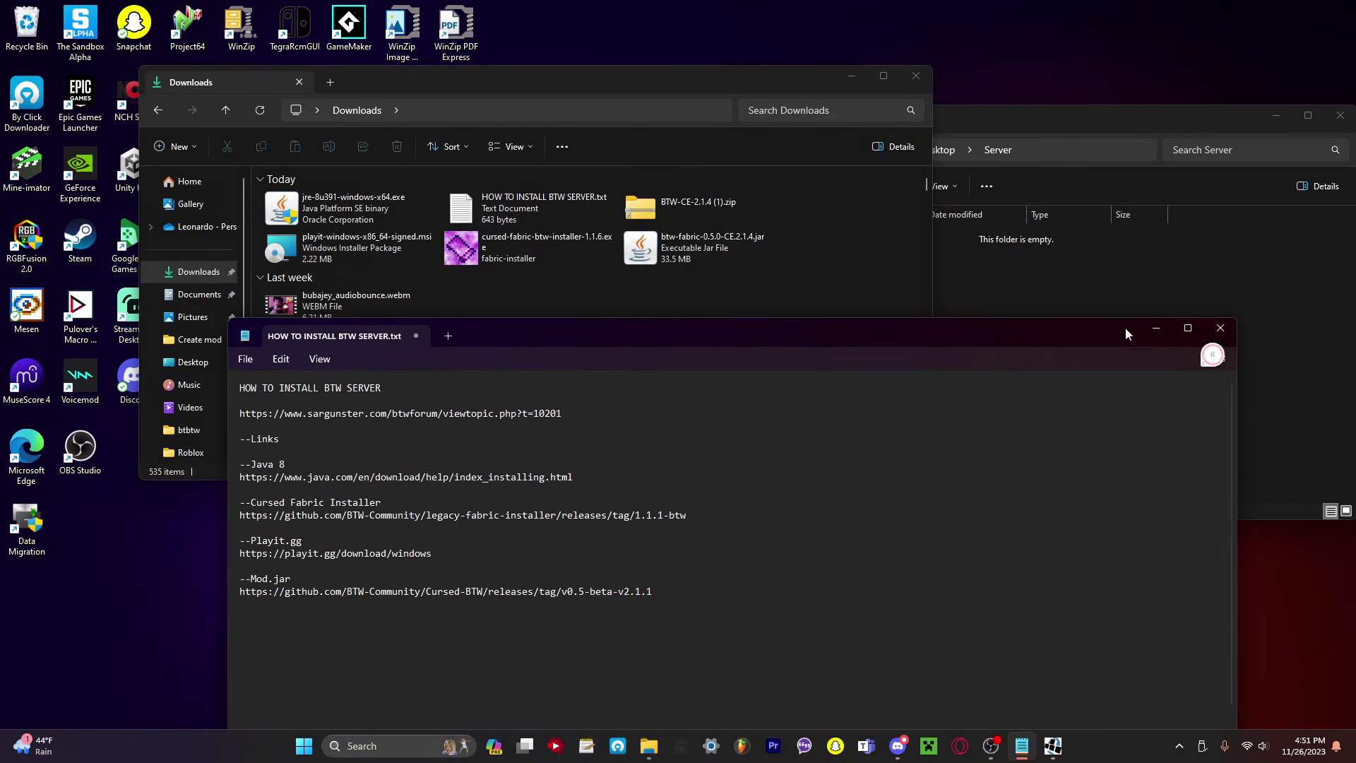
click(1151, 333)
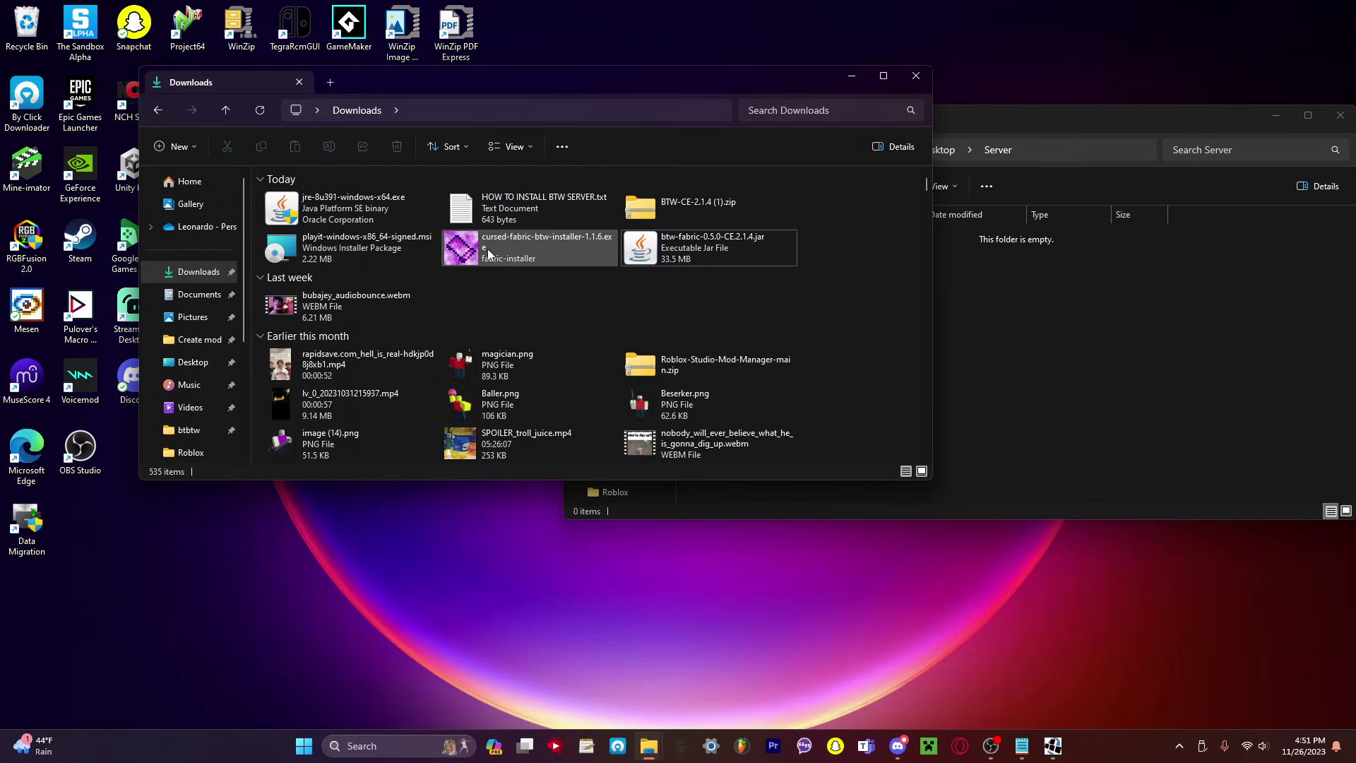
double_click(554, 238)
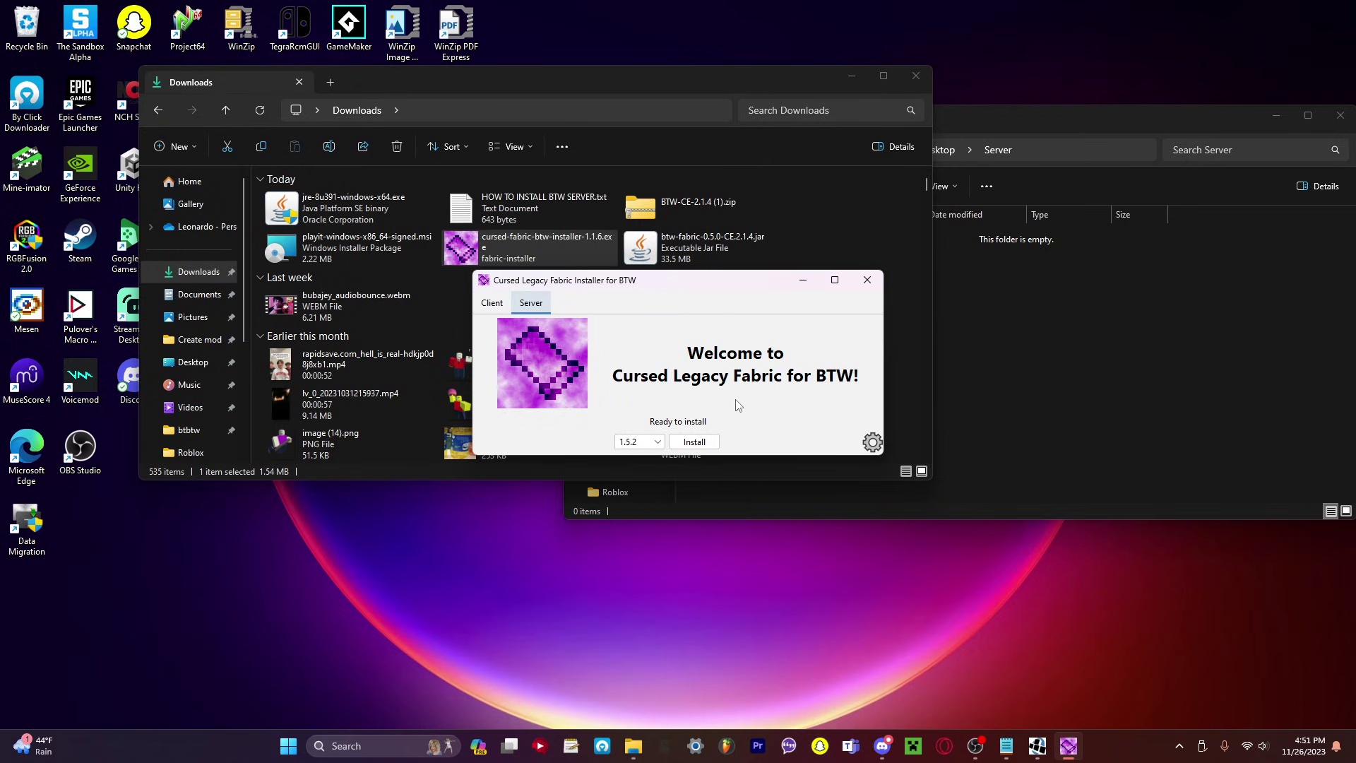
click(874, 443)
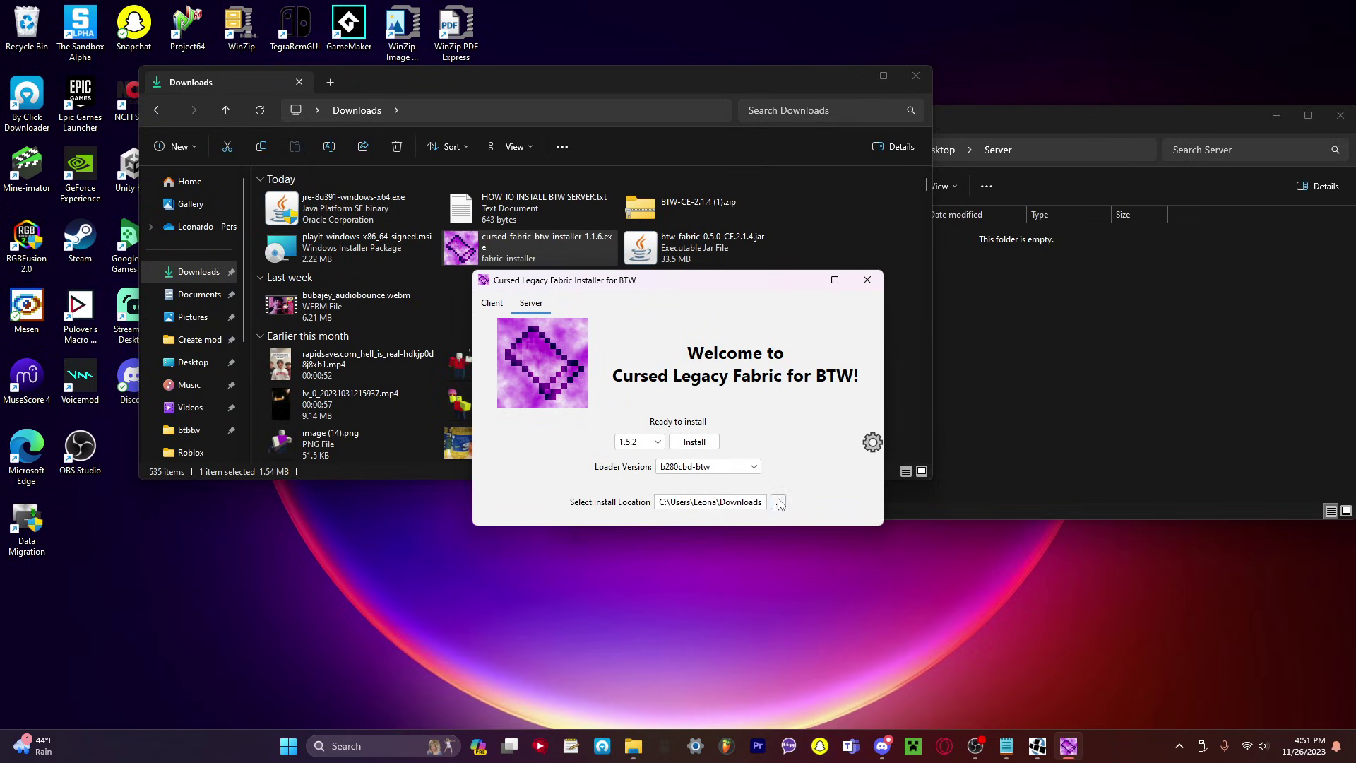
Go up to the Desktop folder in the Server window and copy the Server folder's path.
drag(1060, 113, 1080, 139)
click(944, 171)
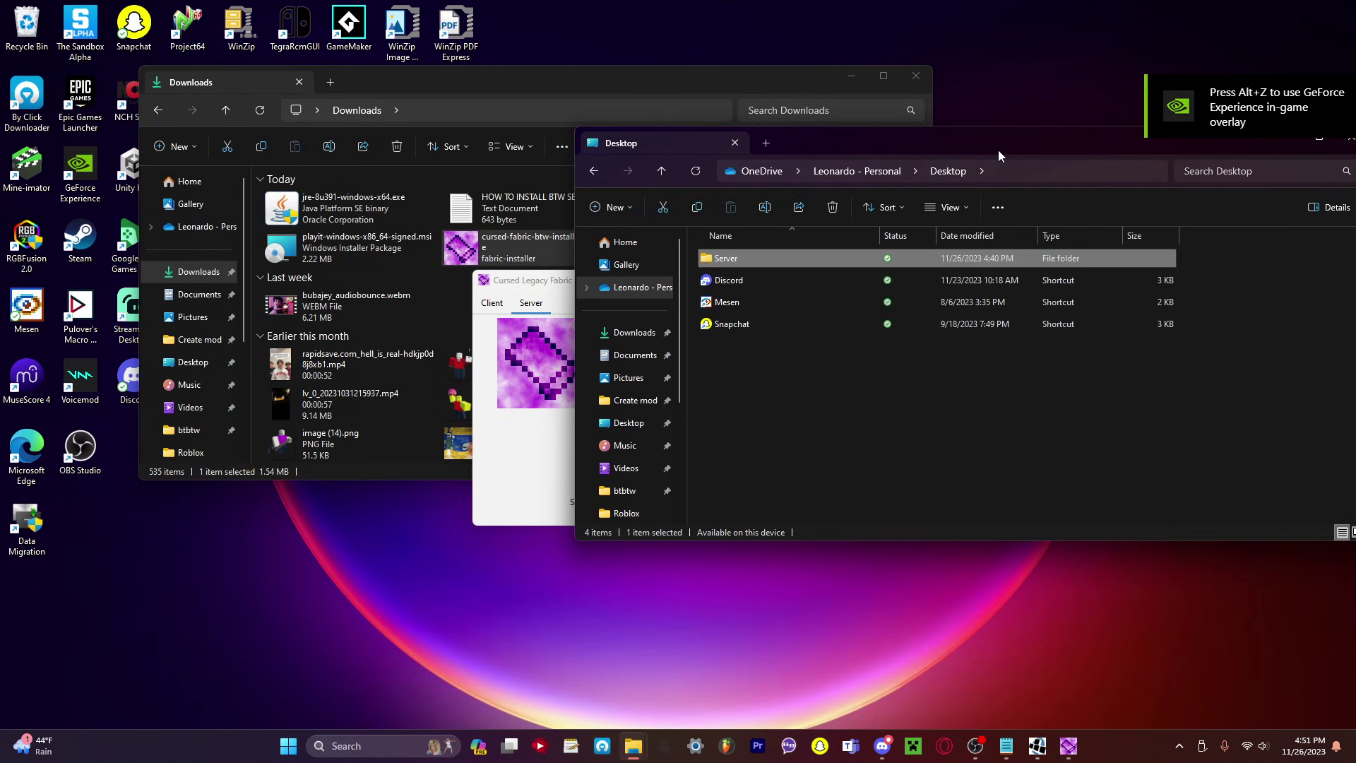
drag(999, 150, 944, 213)
right_click(812, 321)
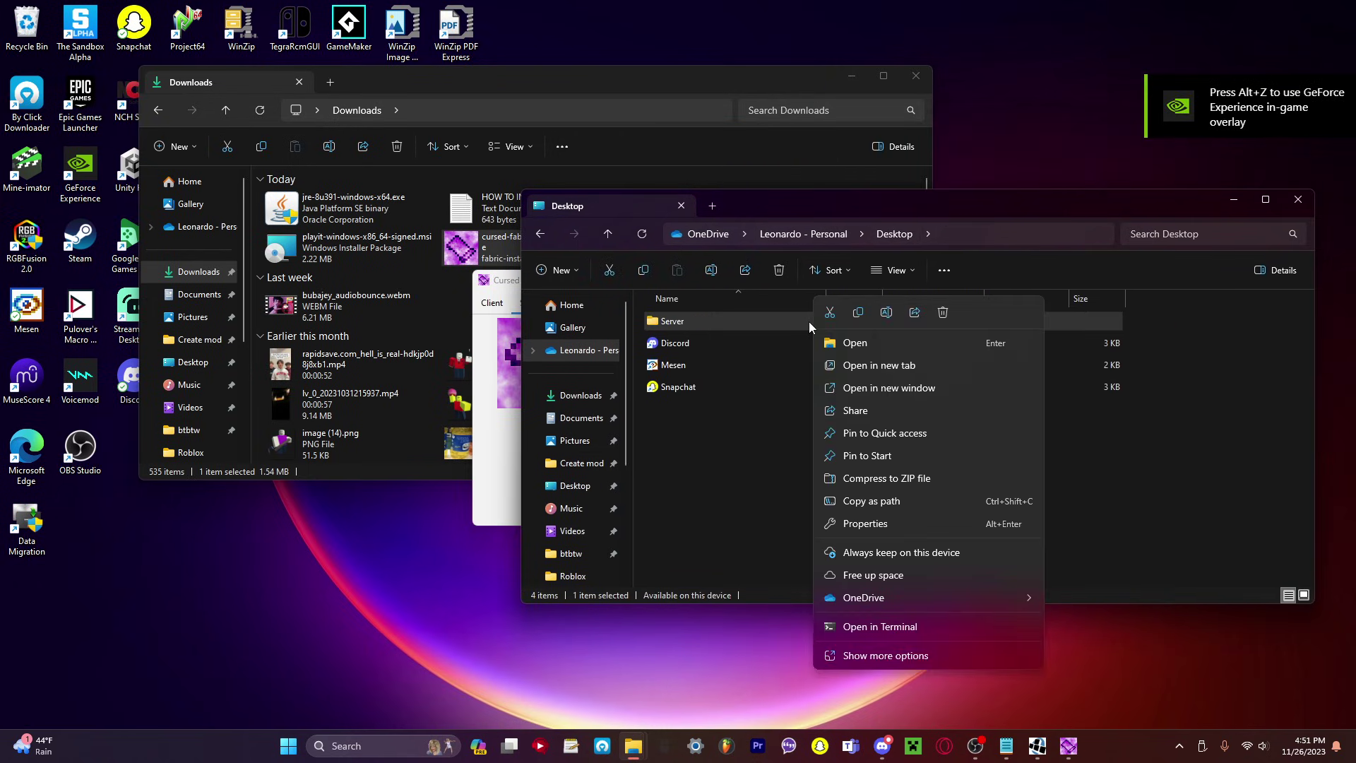
click(713, 324)
right_click(707, 323)
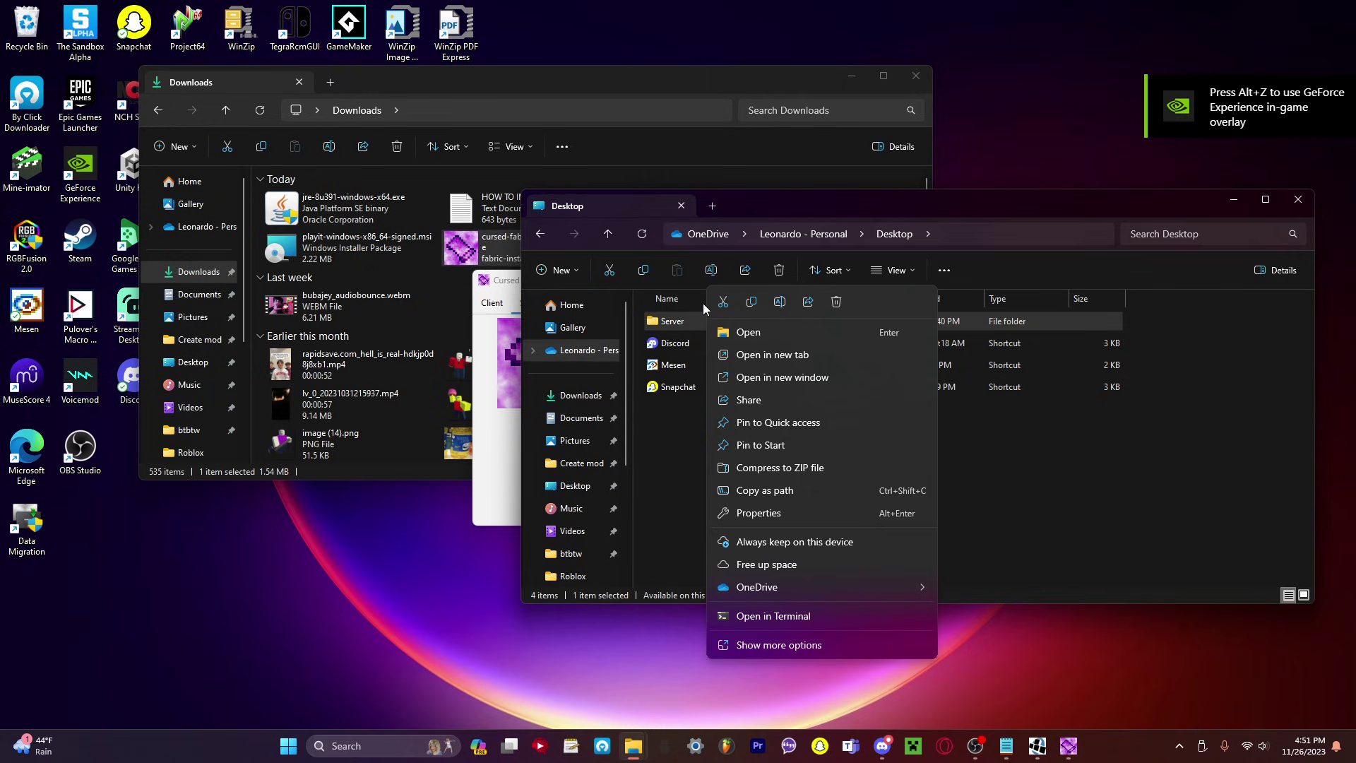
click(765, 493)
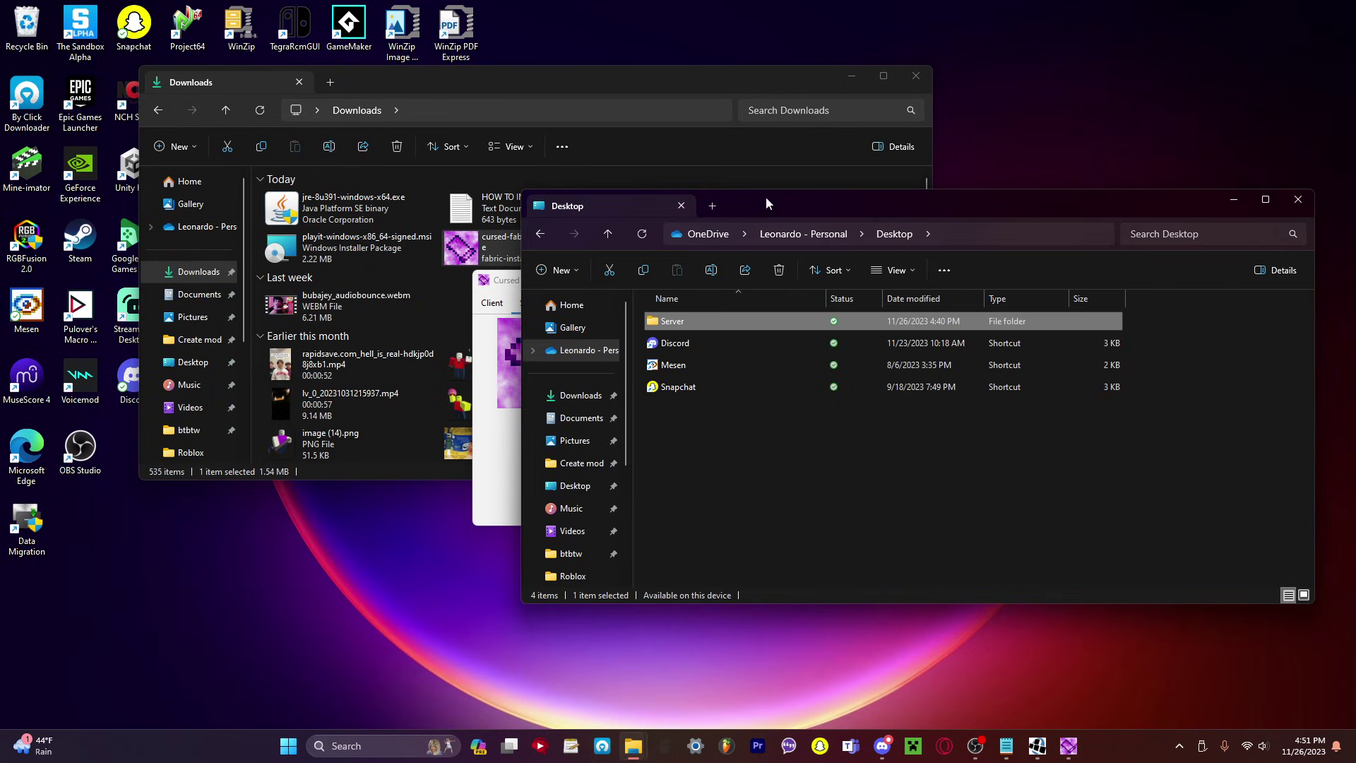
Set the installer's install location to the copied Server folder path, without the surrounding quotation marks.
drag(768, 203, 1091, 82)
triple_click(703, 500)
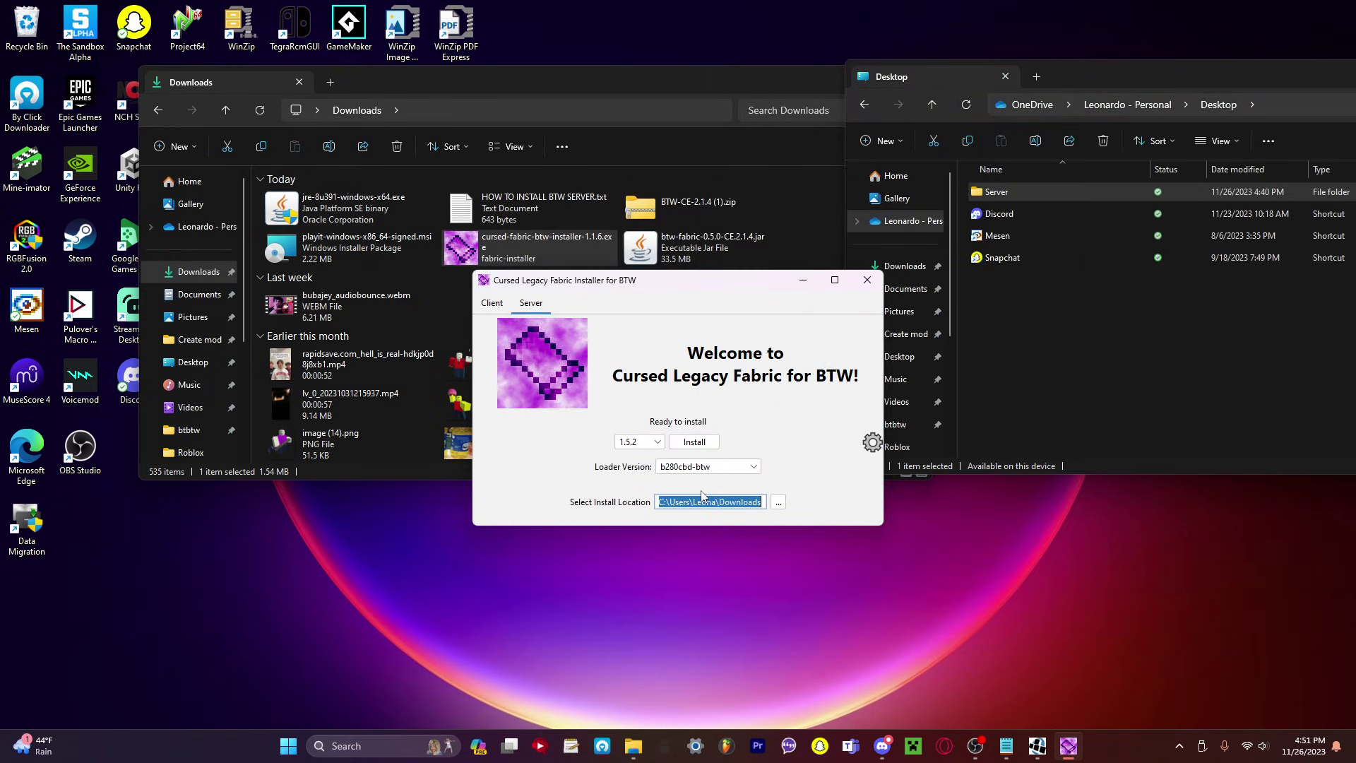
key(ctrl+v)
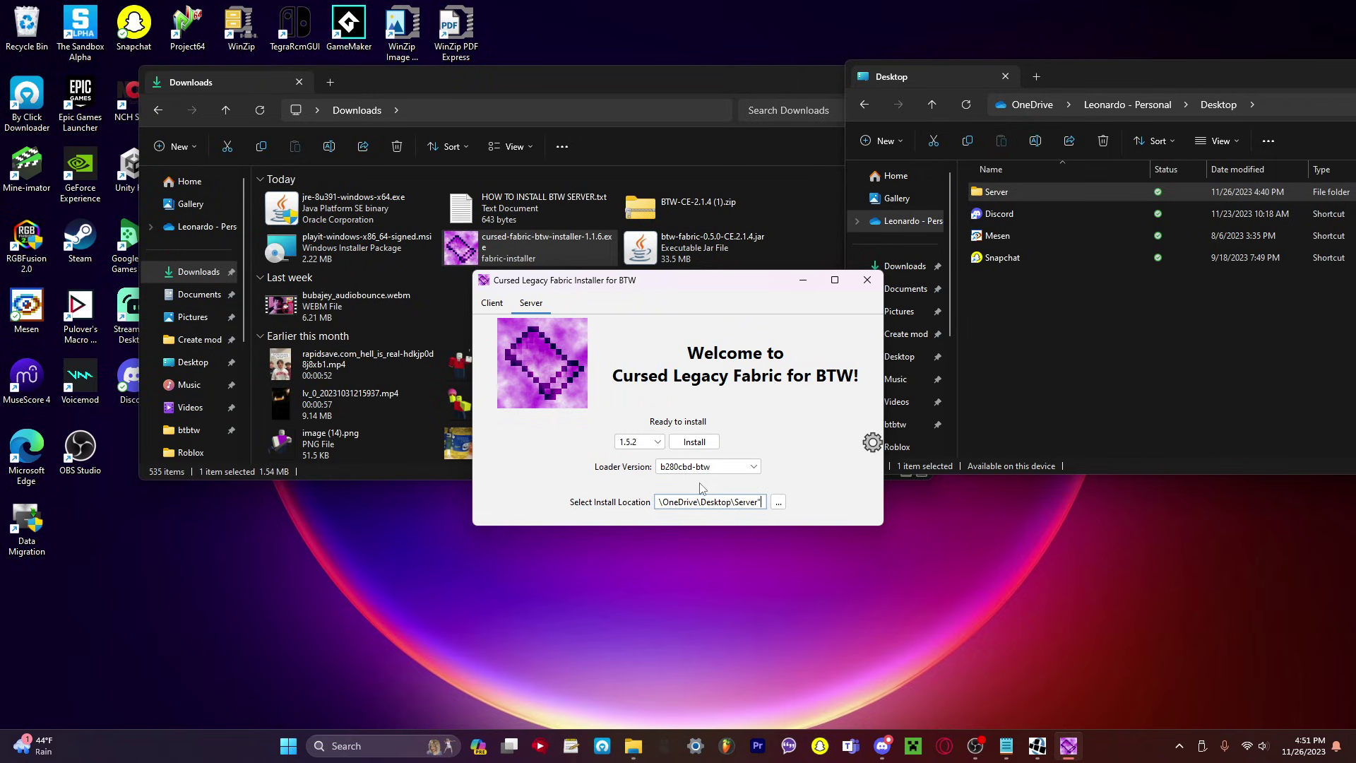
key(BackSpace)
key(Left)
key(Left)
key(Left)
key(Left)
key(Left)
key(Left)
key(Left)
key(Left)
key(Left)
key(Left)
key(Left)
key(Left)
key(Left)
key(Left)
key(Left)
key(Left)
key(Left)
key(Left)
key(Left)
key(Left)
key(Delete)
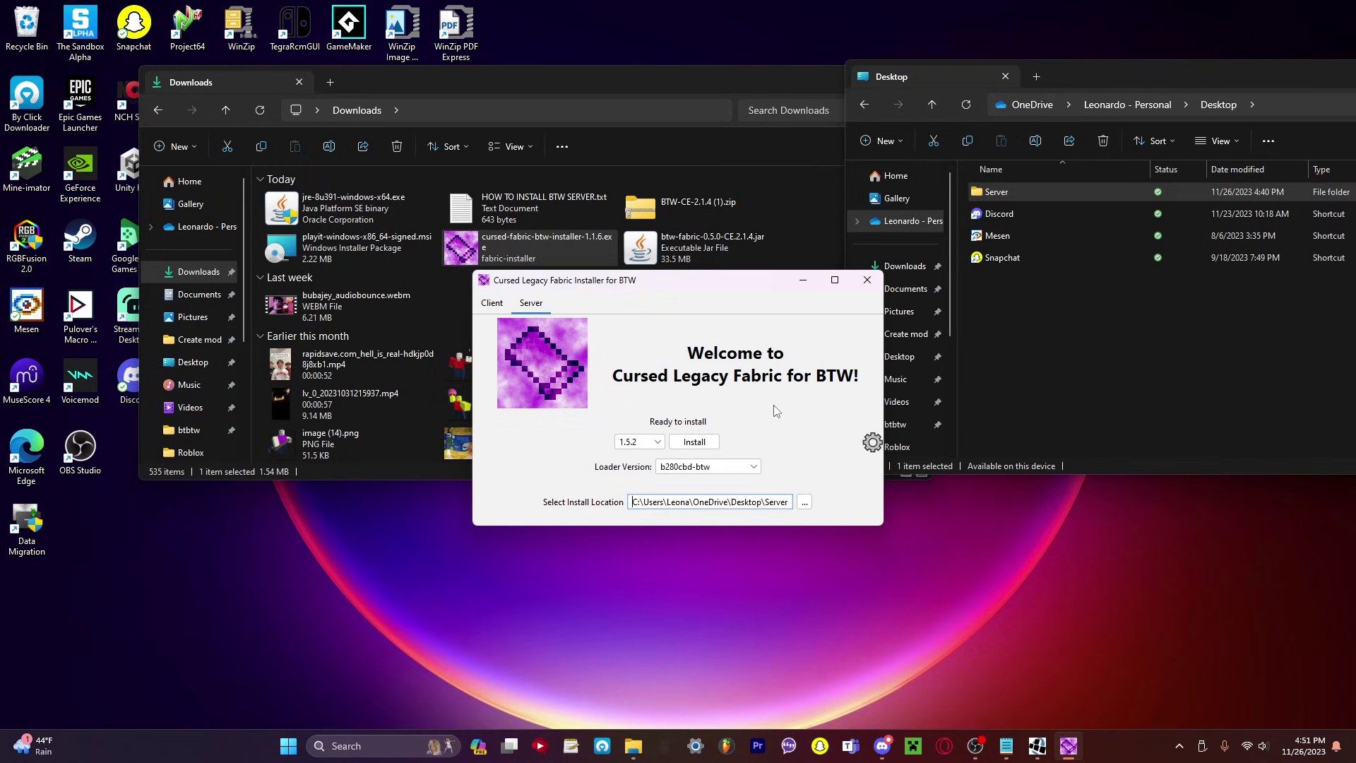
Install the Cursed Legacy Fabric server for 1.5.2 and open the desktop's Server folder beside the installer.
drag(680, 286, 551, 192)
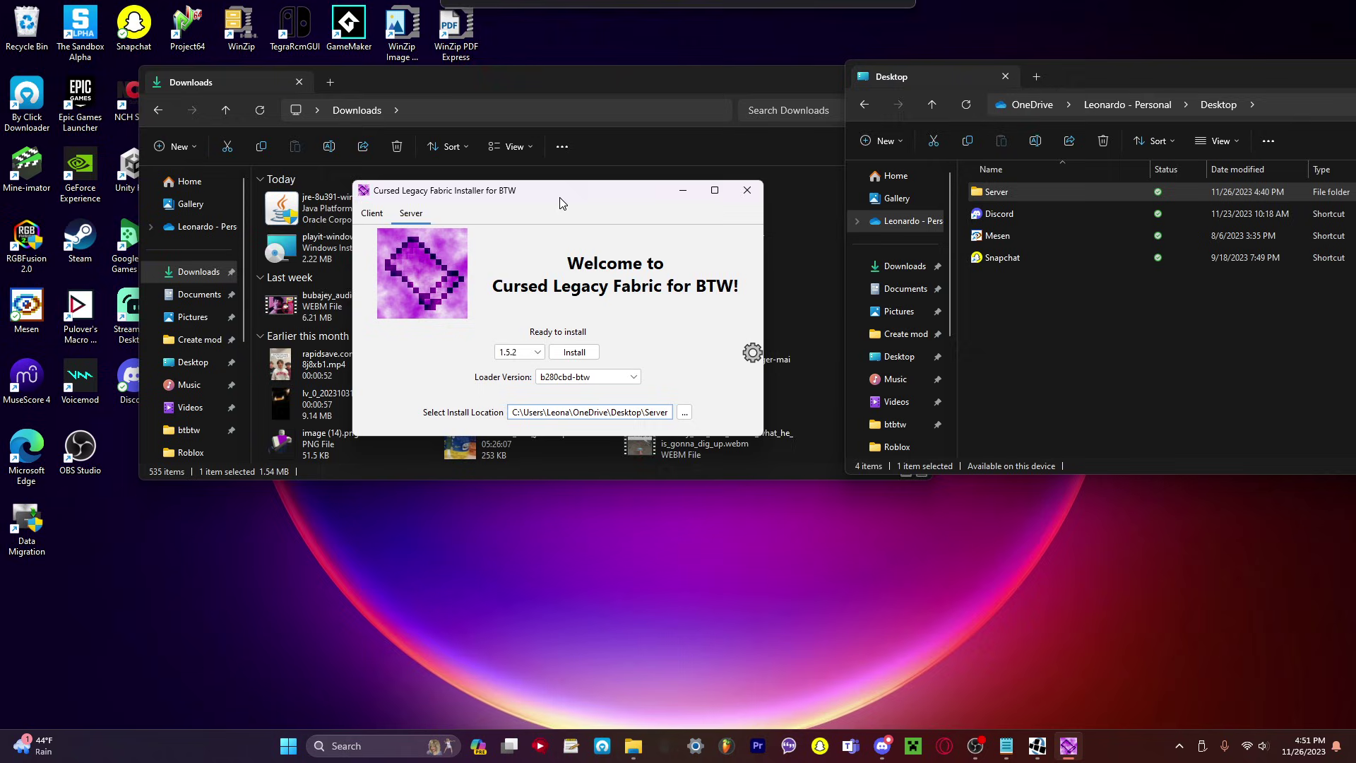
click(742, 351)
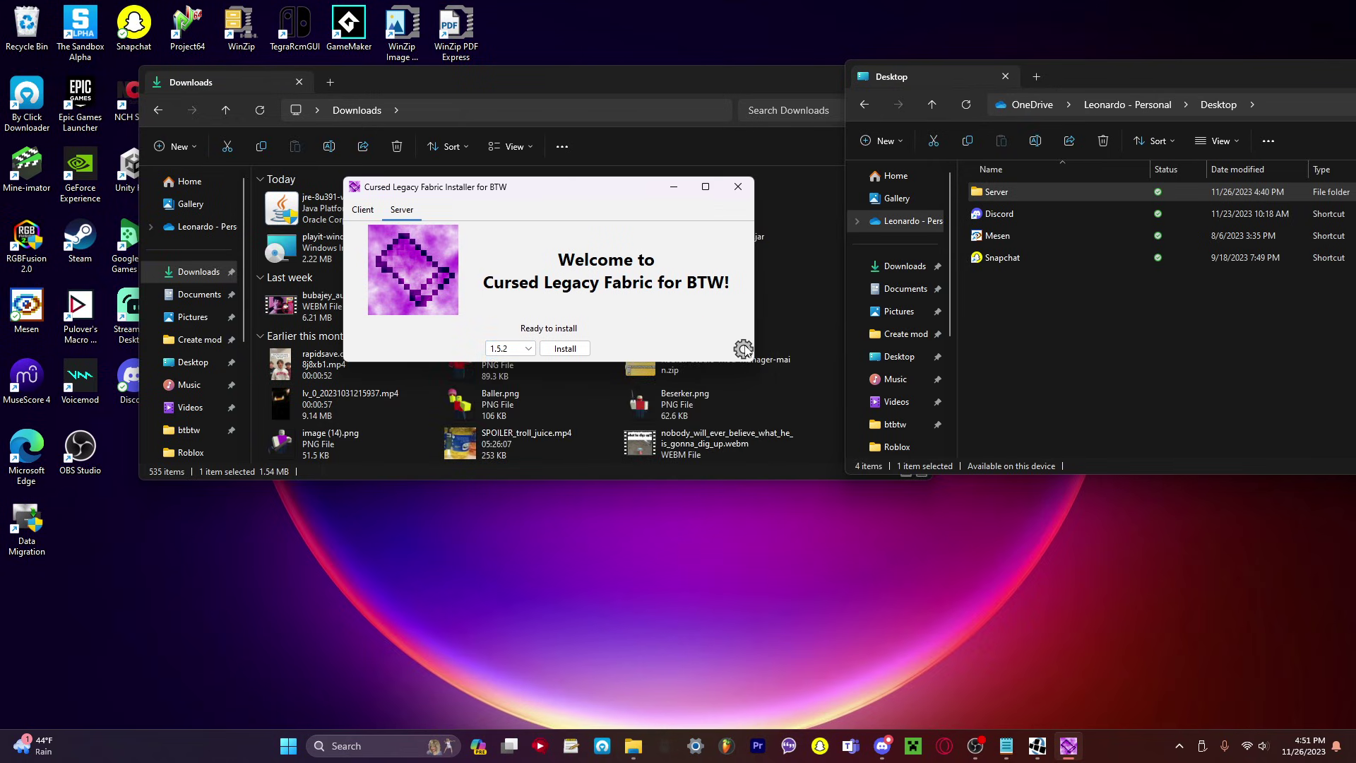
click(552, 349)
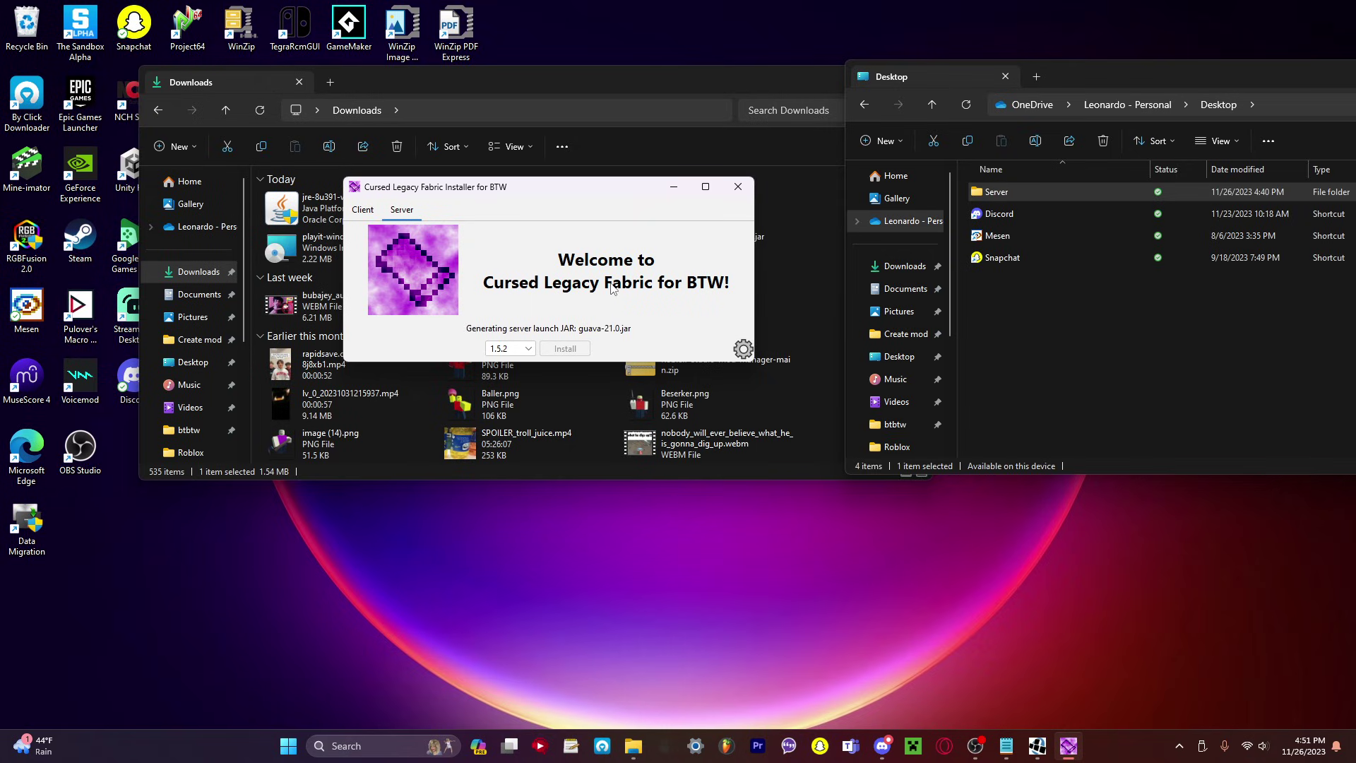
double_click(1029, 196)
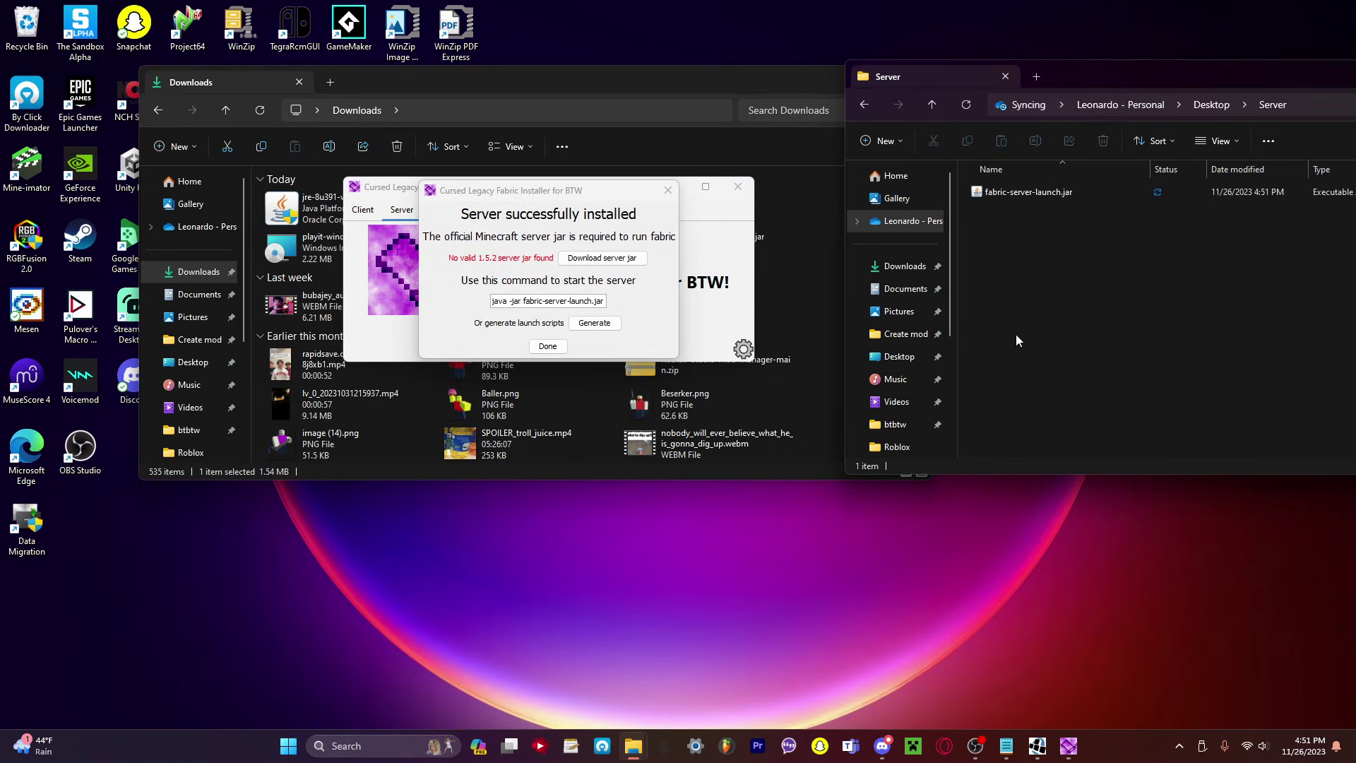
drag(1192, 71, 965, 82)
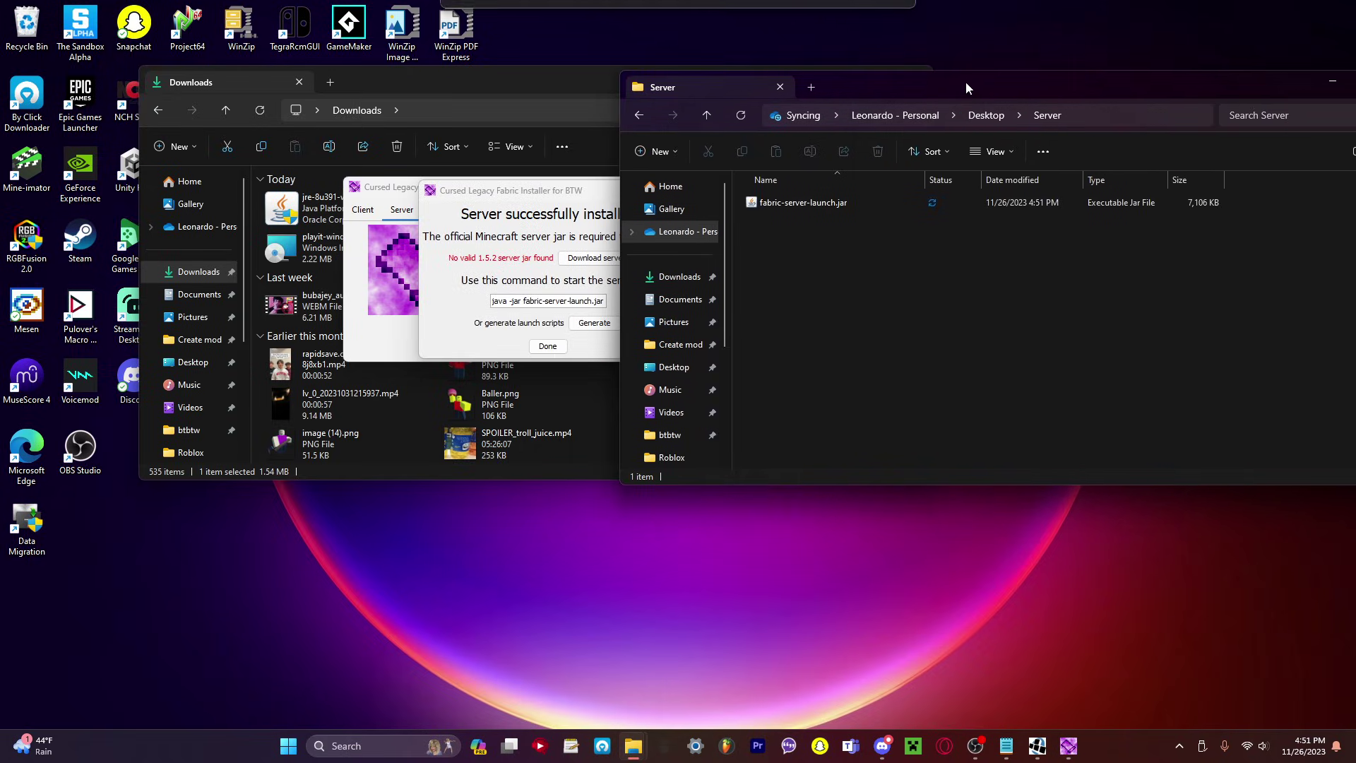
Download the official 1.5.2 server jar and generate the launch scripts from the installer's completion dialog.
drag(533, 196, 465, 189)
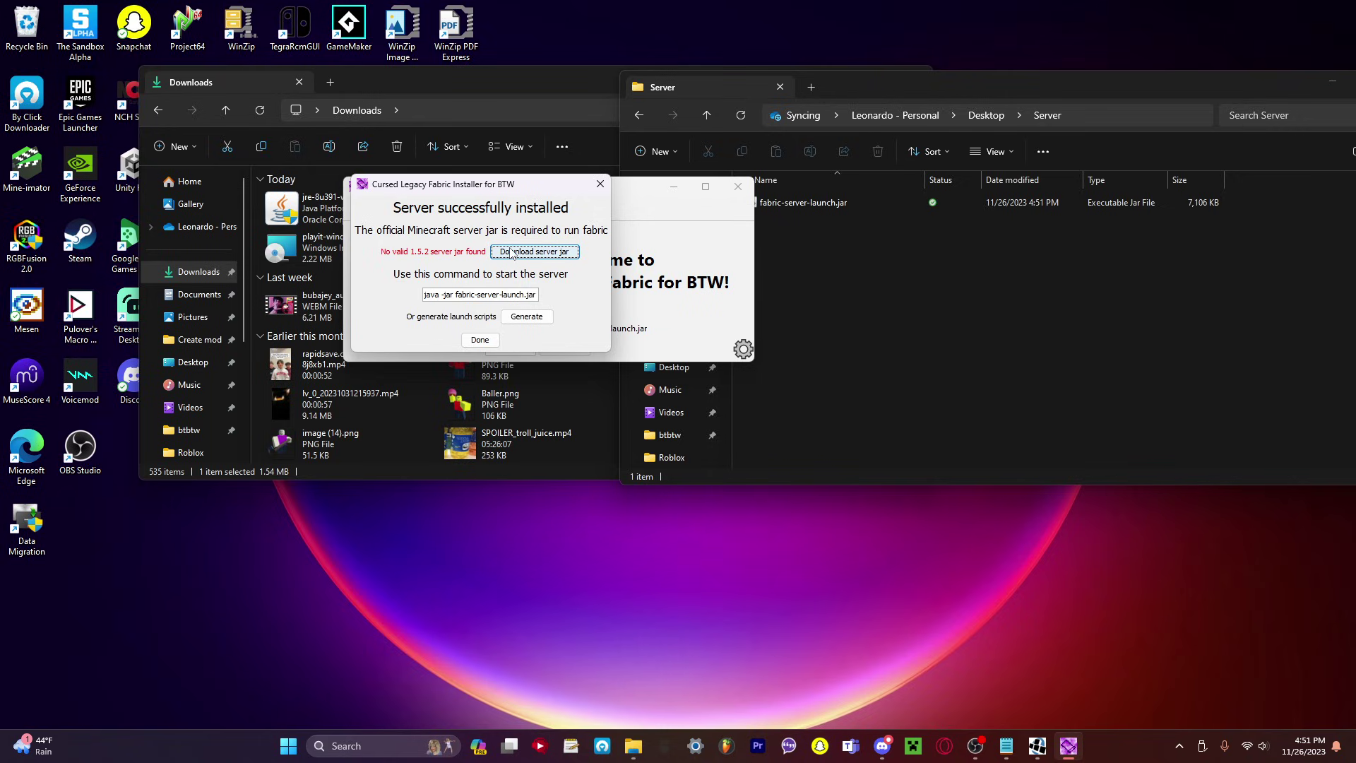
click(535, 251)
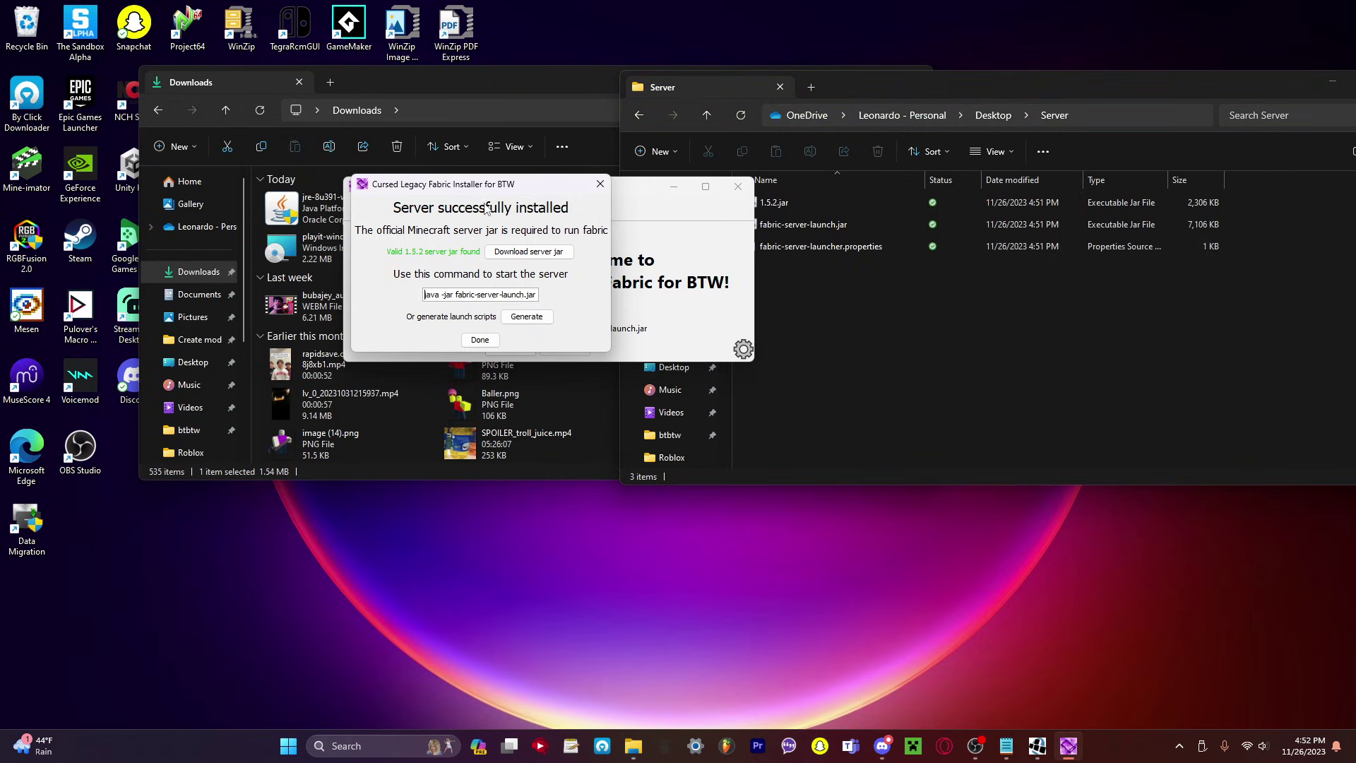
click(535, 316)
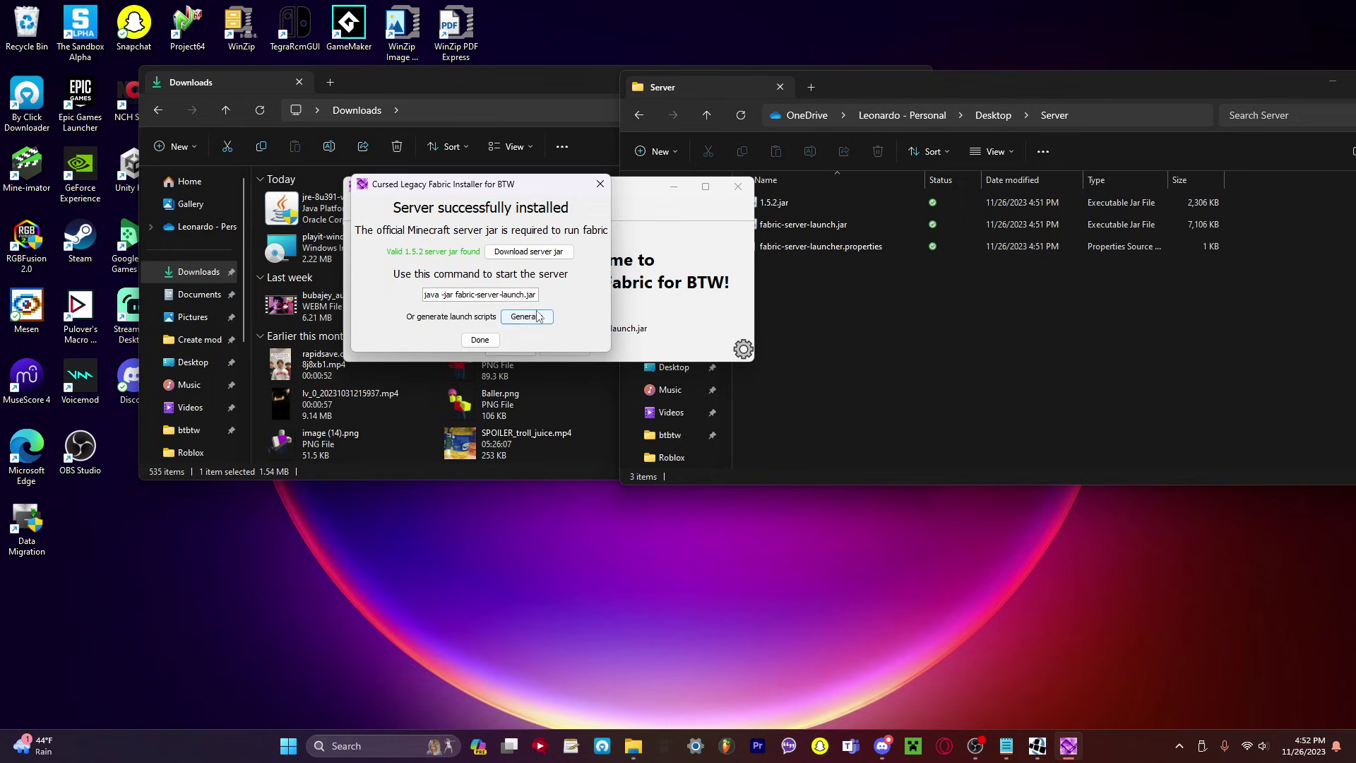
click(951, 329)
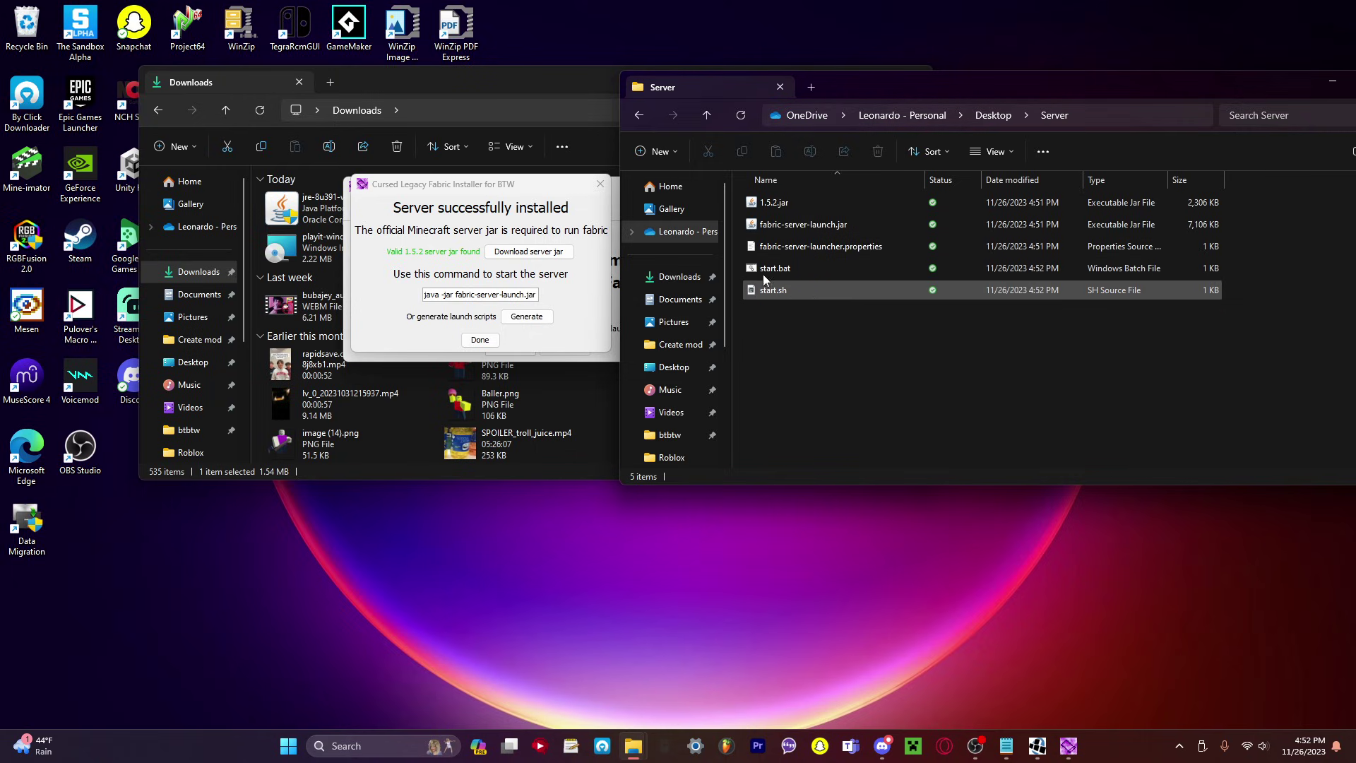
Close the completion dialog and the Cursed Legacy Fabric installer.
drag(525, 194, 466, 282)
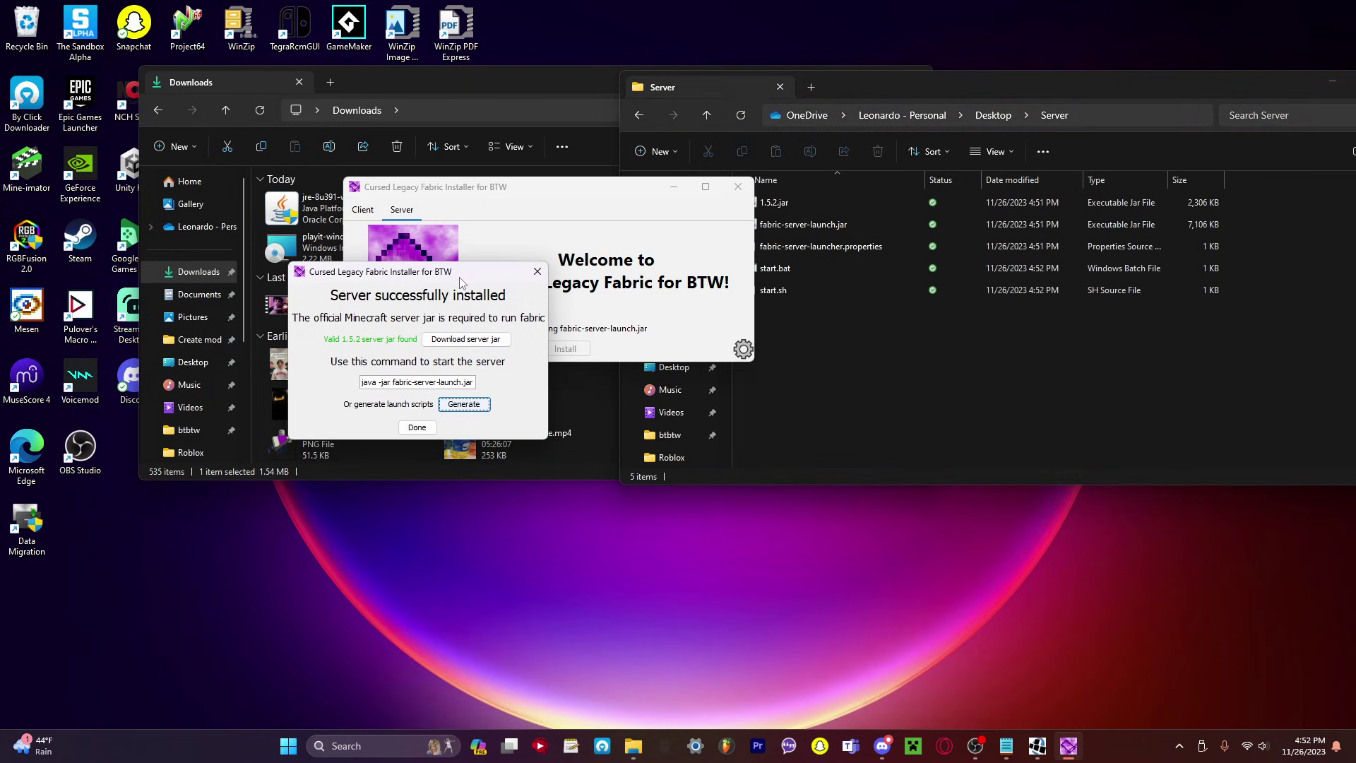
click(543, 270)
drag(544, 187, 340, 215)
click(535, 215)
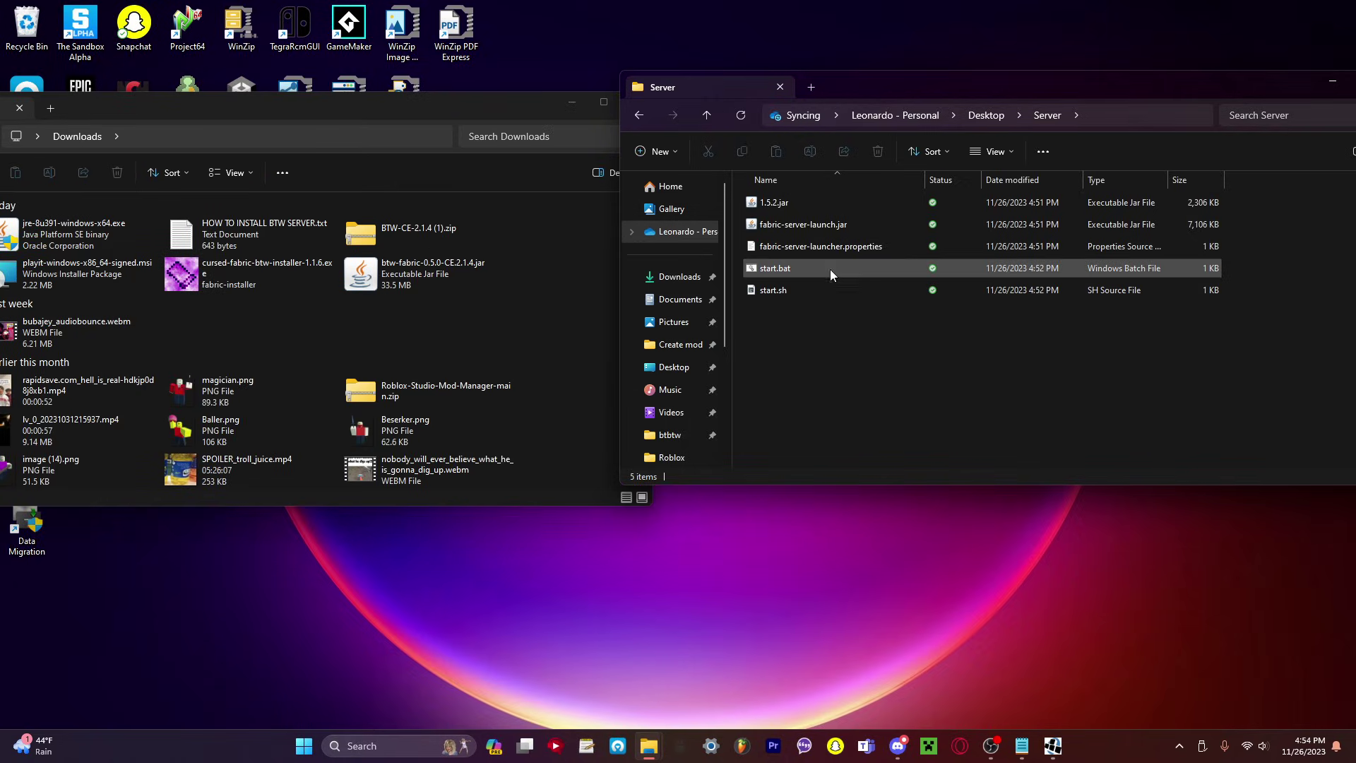
Try to start the server with start.bat, and close the Fabric Loader and console windows.
drag(842, 359, 799, 354)
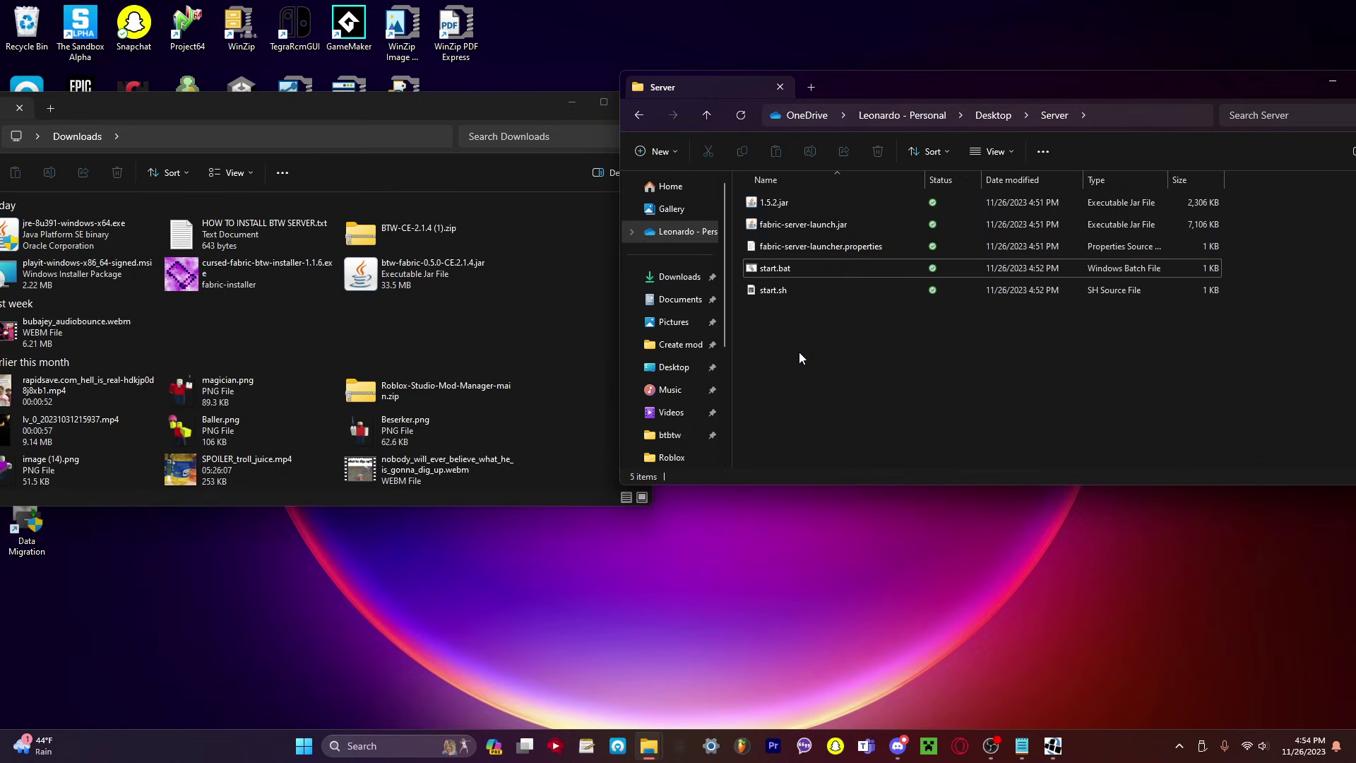
double_click(821, 268)
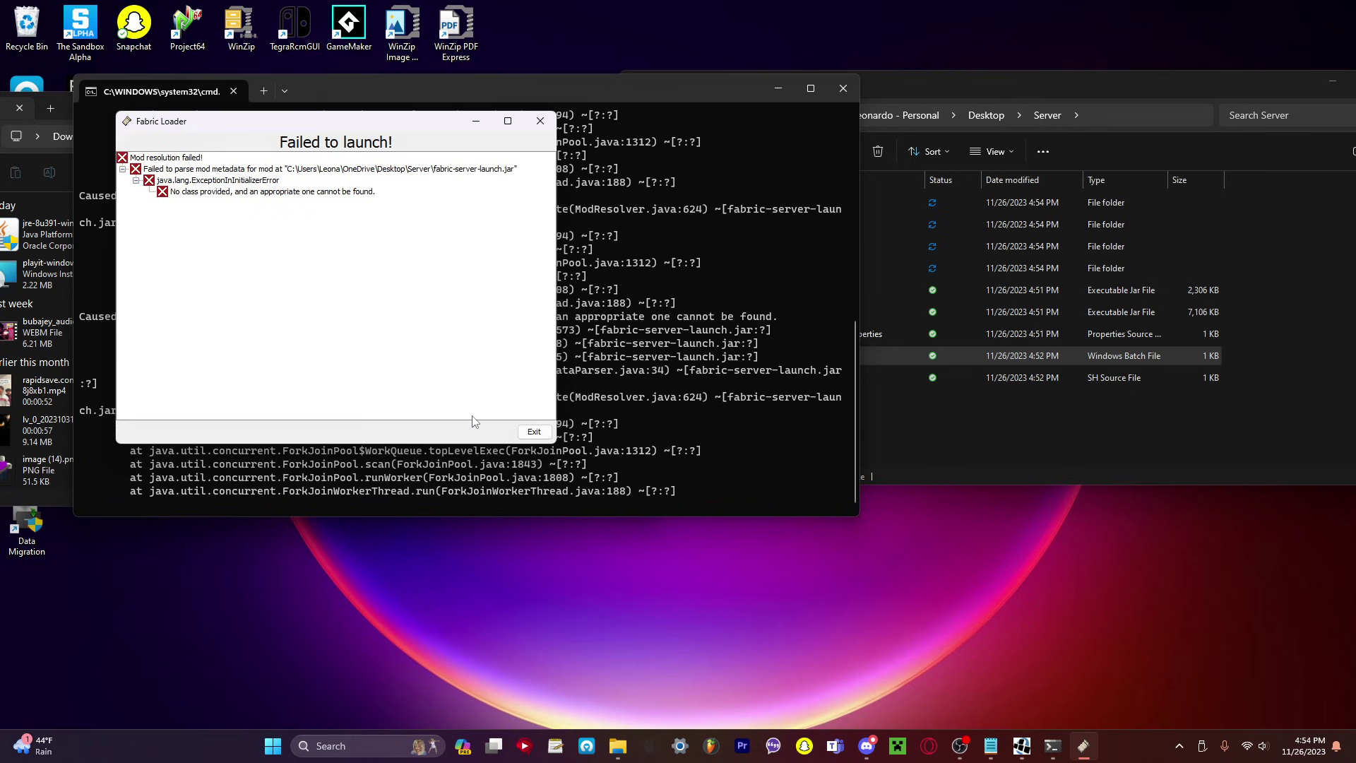
click(534, 431)
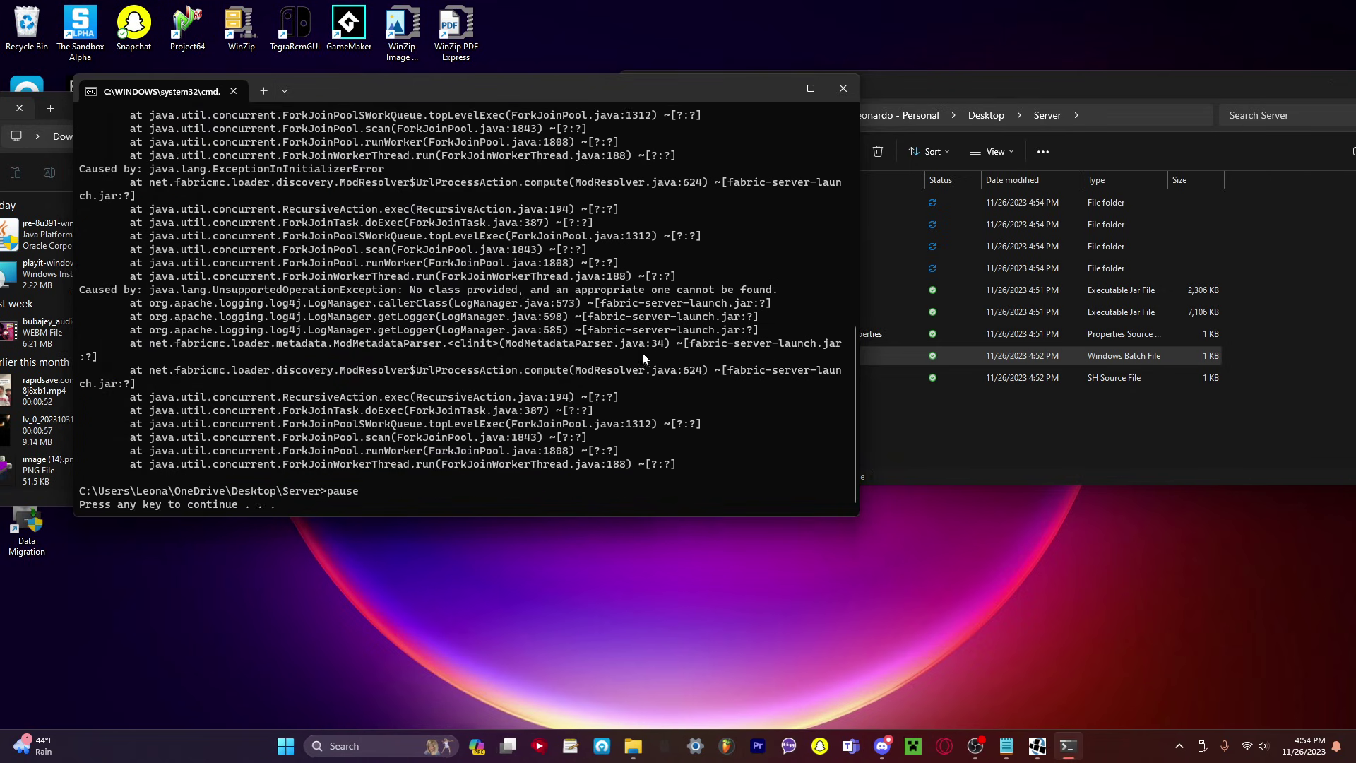
key(Return)
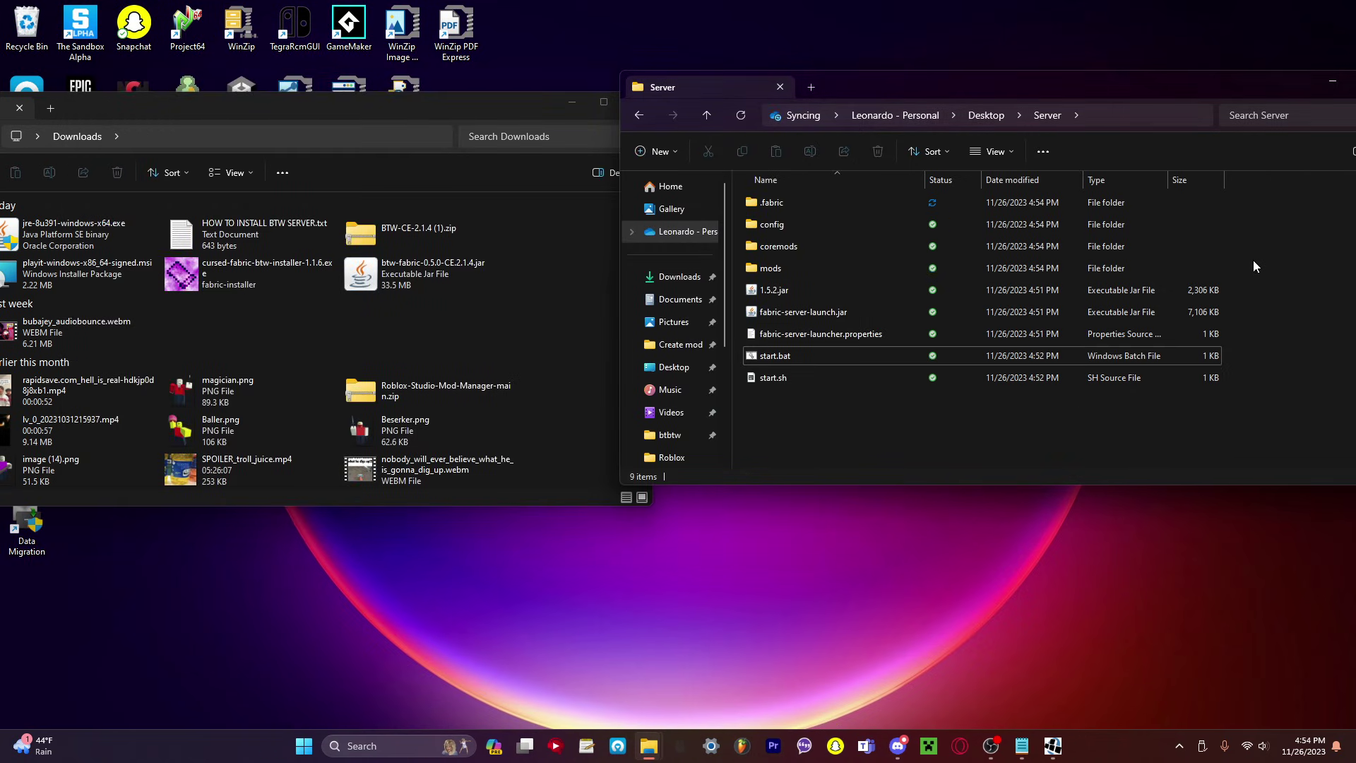
Delete the .fabric, config, coremods and mods folders from the Server folder.
drag(1254, 260, 999, 178)
key(Delete)
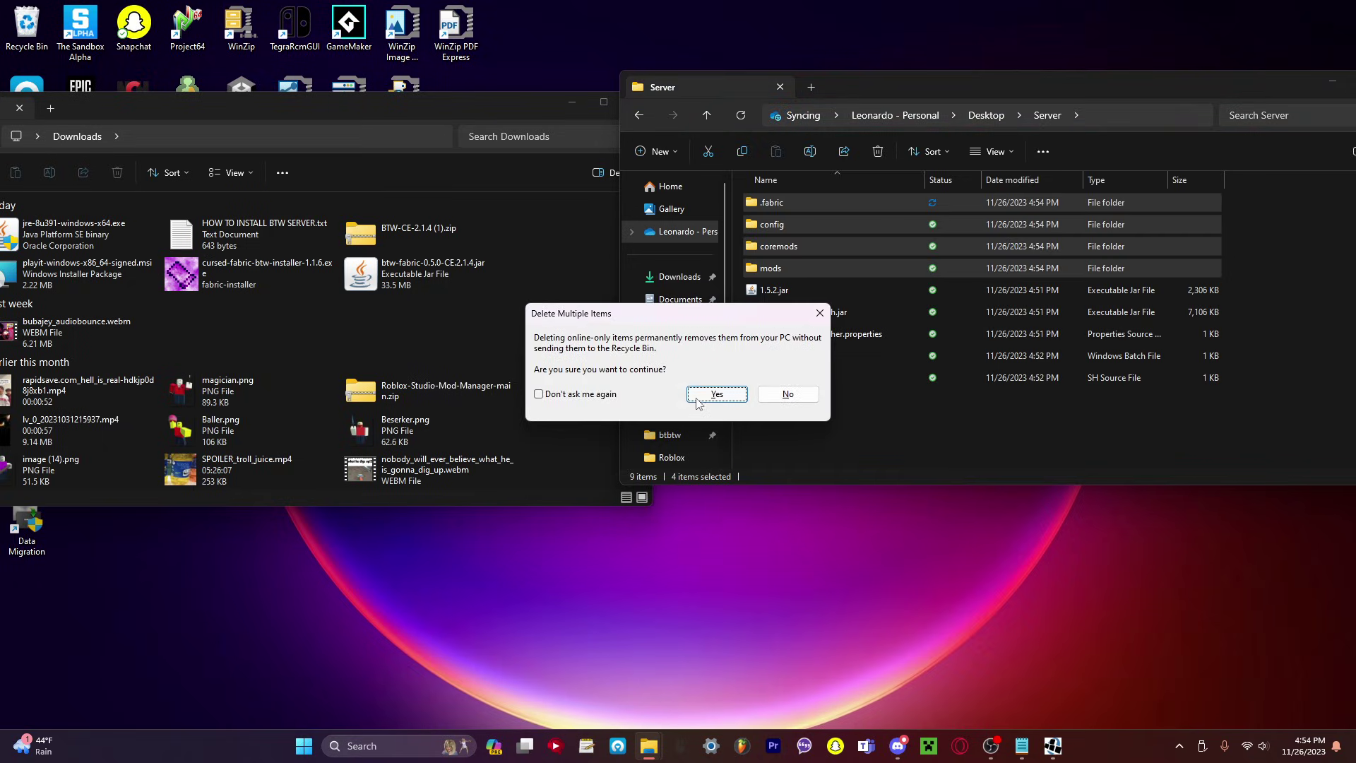
key(Escape)
Rename start.bat in the Server folder as start.txt.
right_click(791, 265)
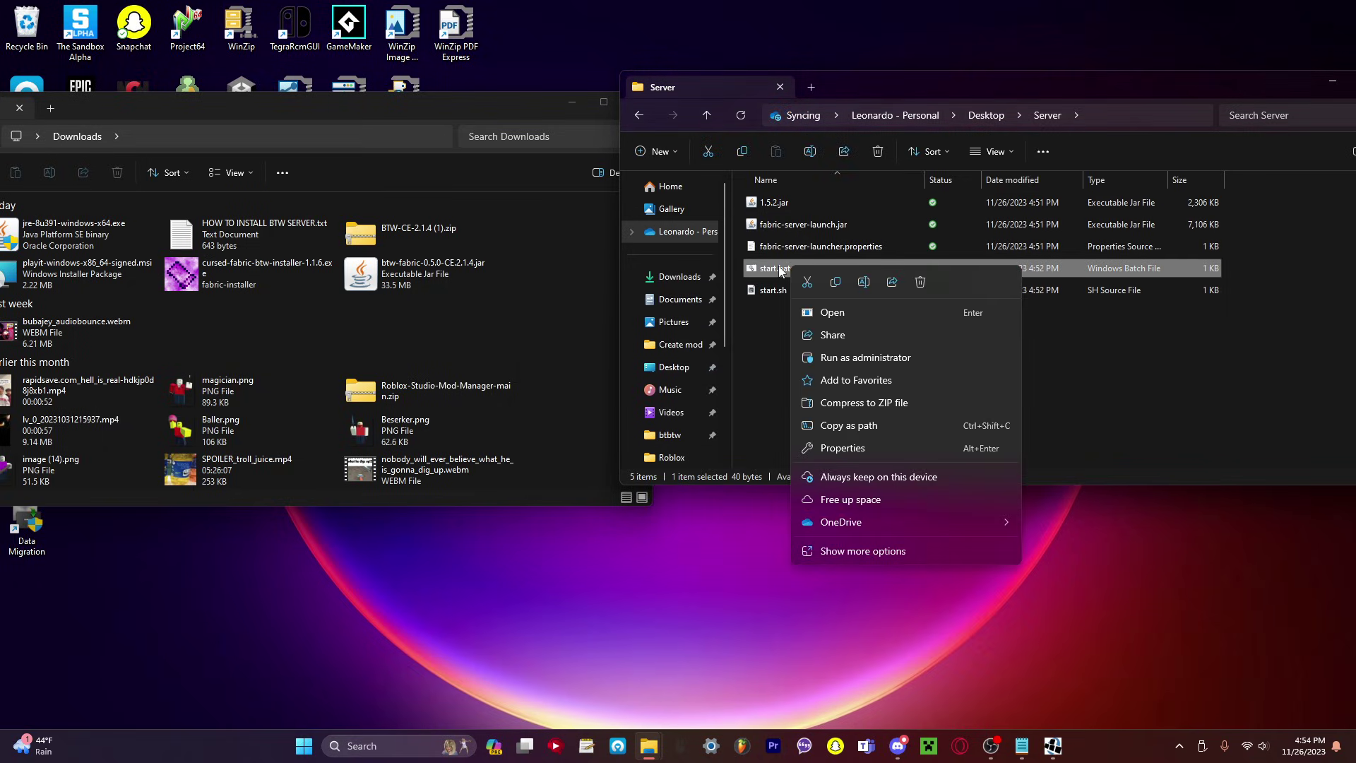
click(779, 266)
click(779, 266)
click(780, 267)
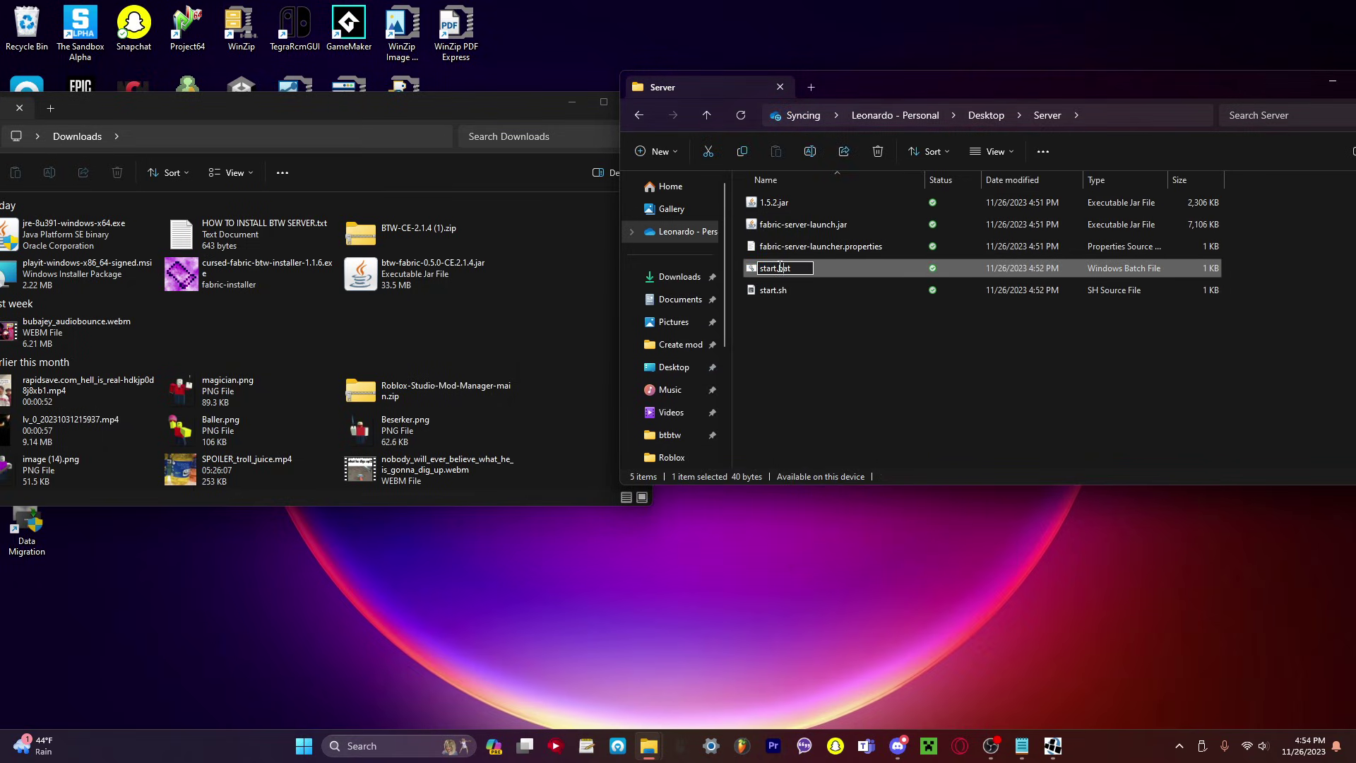
key(Delete)
key(Delete)
key(Delete)
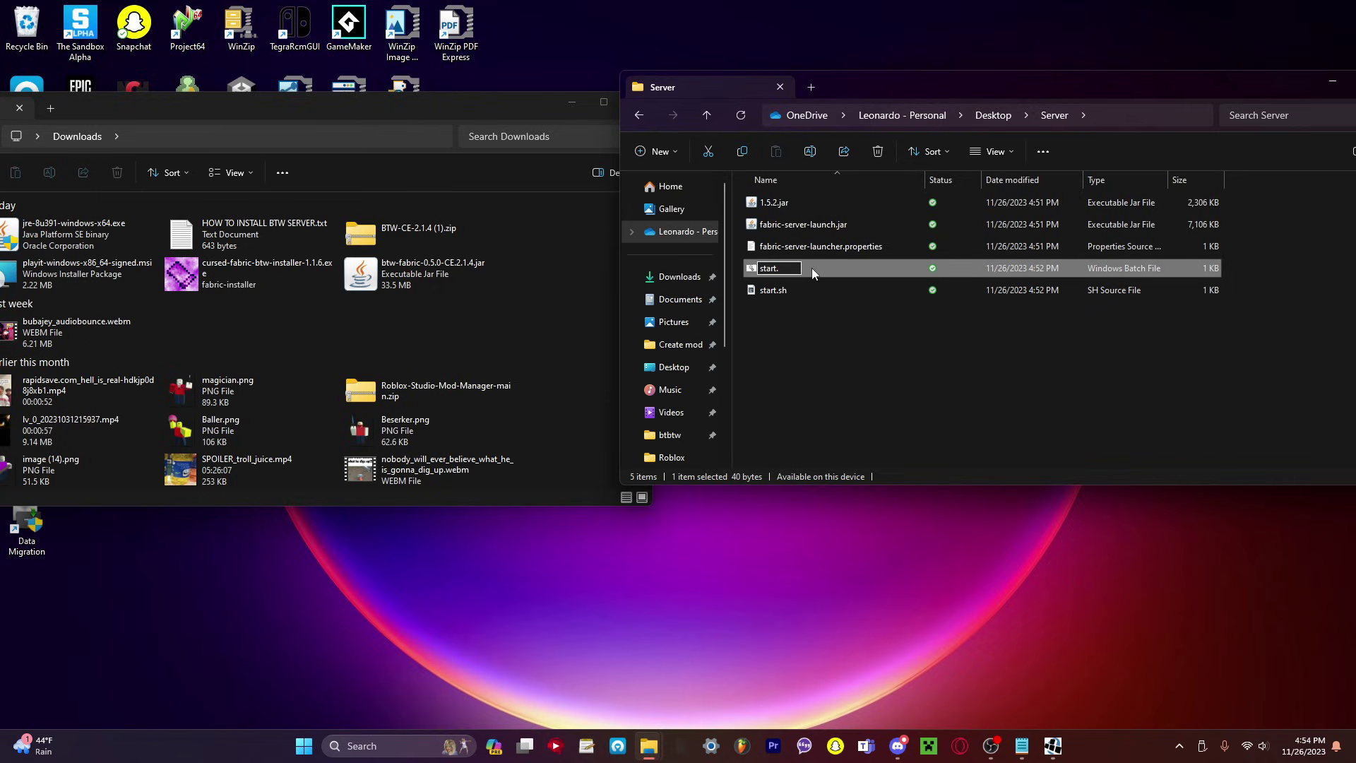
text(txt)
key(Return)
click(732, 372)
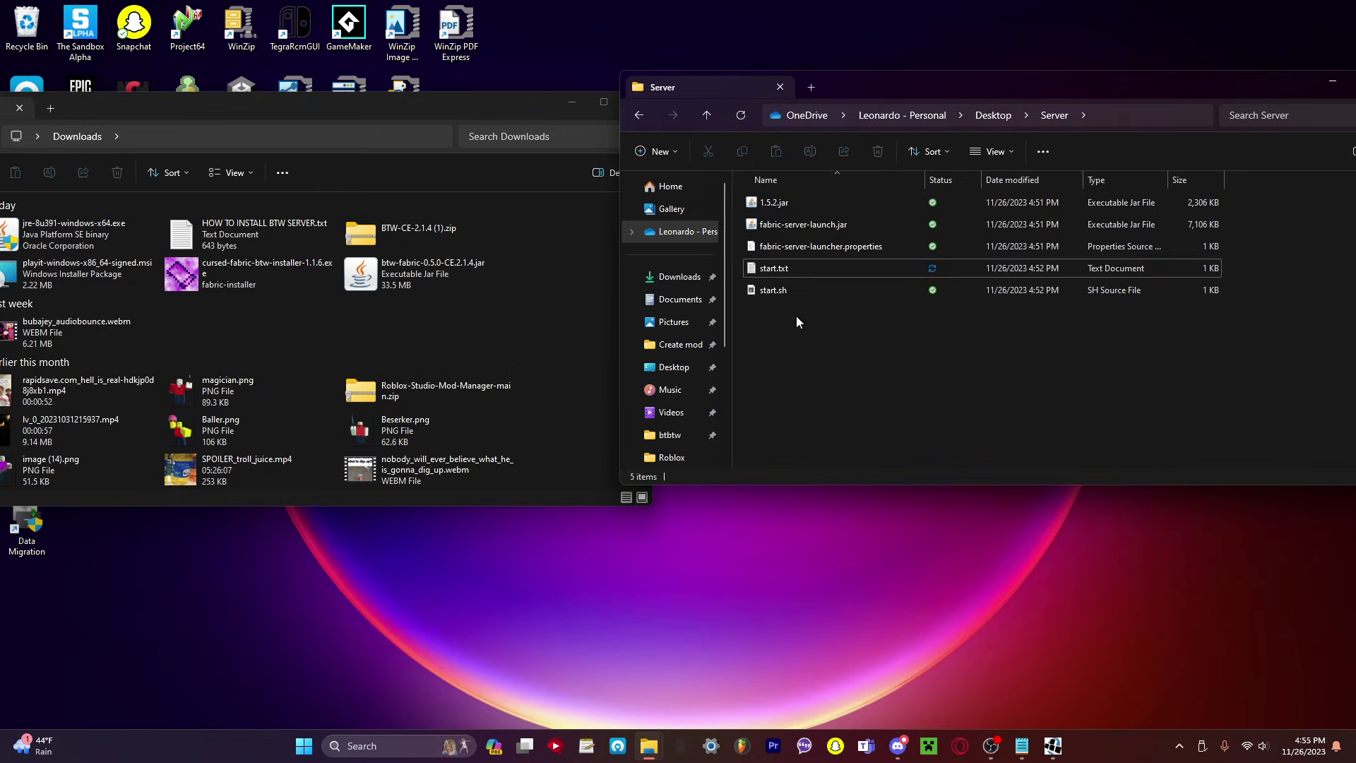
Open start.txt for editing at the line that launches fabric-server-launch.jar.
double_click(811, 272)
drag(621, 341, 802, 163)
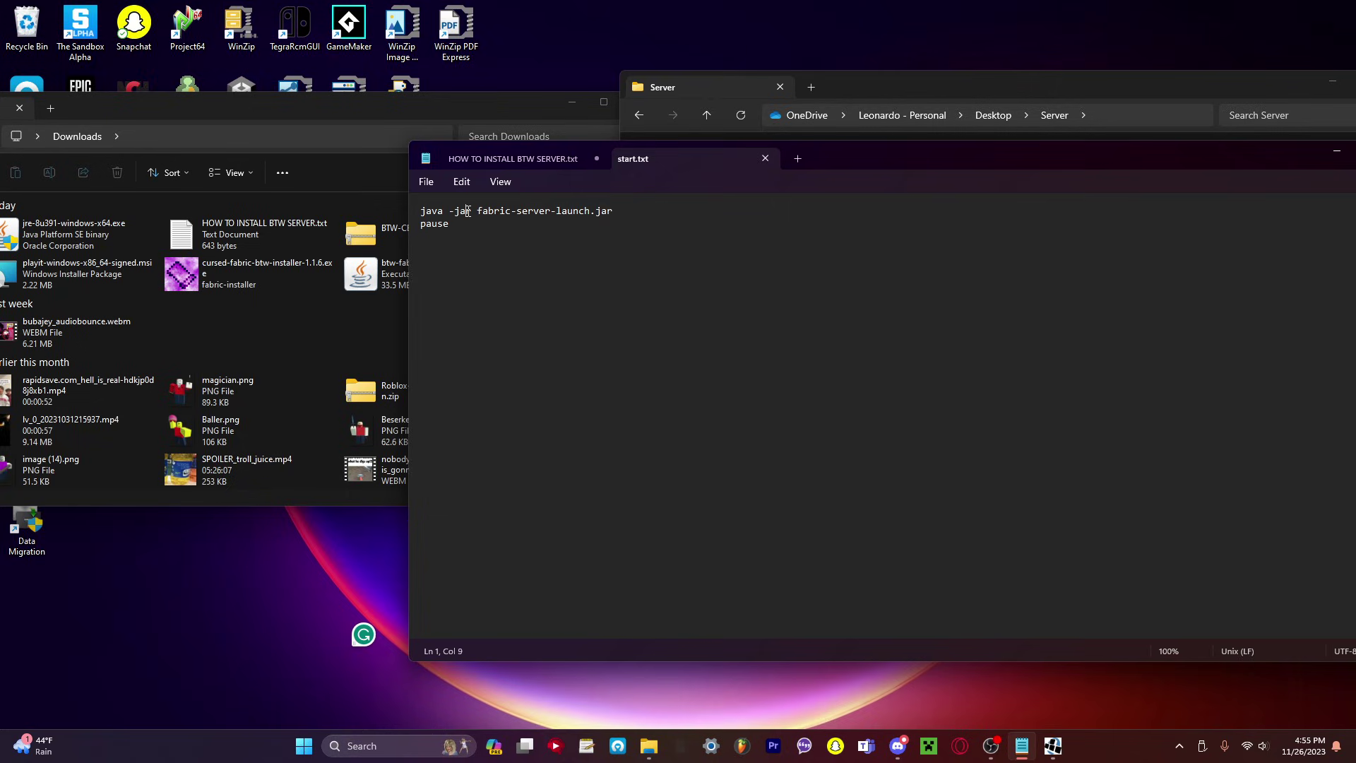
click(546, 211)
click(609, 211)
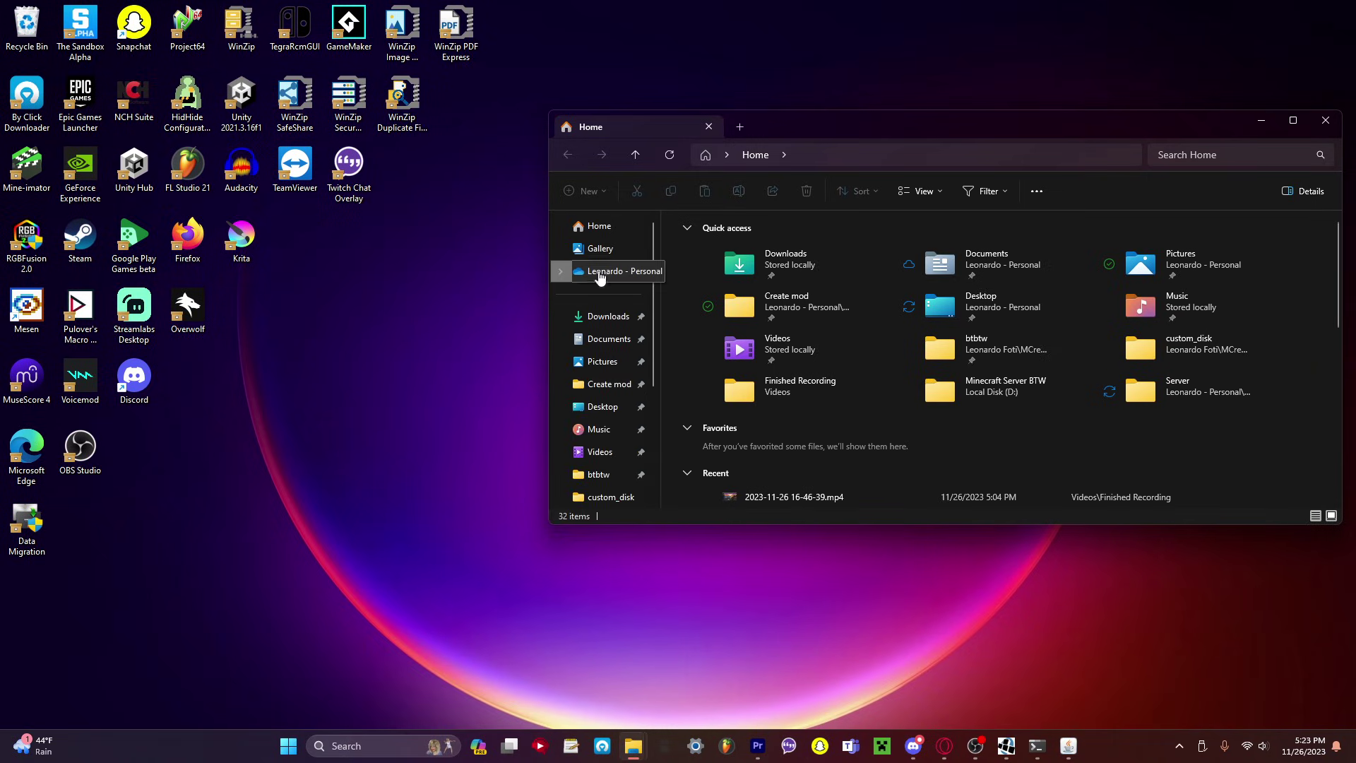
Open the folder C:\Program Files (x86)\Java\jre1.8.0_361\bin in File Explorer.
scroll(593, 340, down, 3)
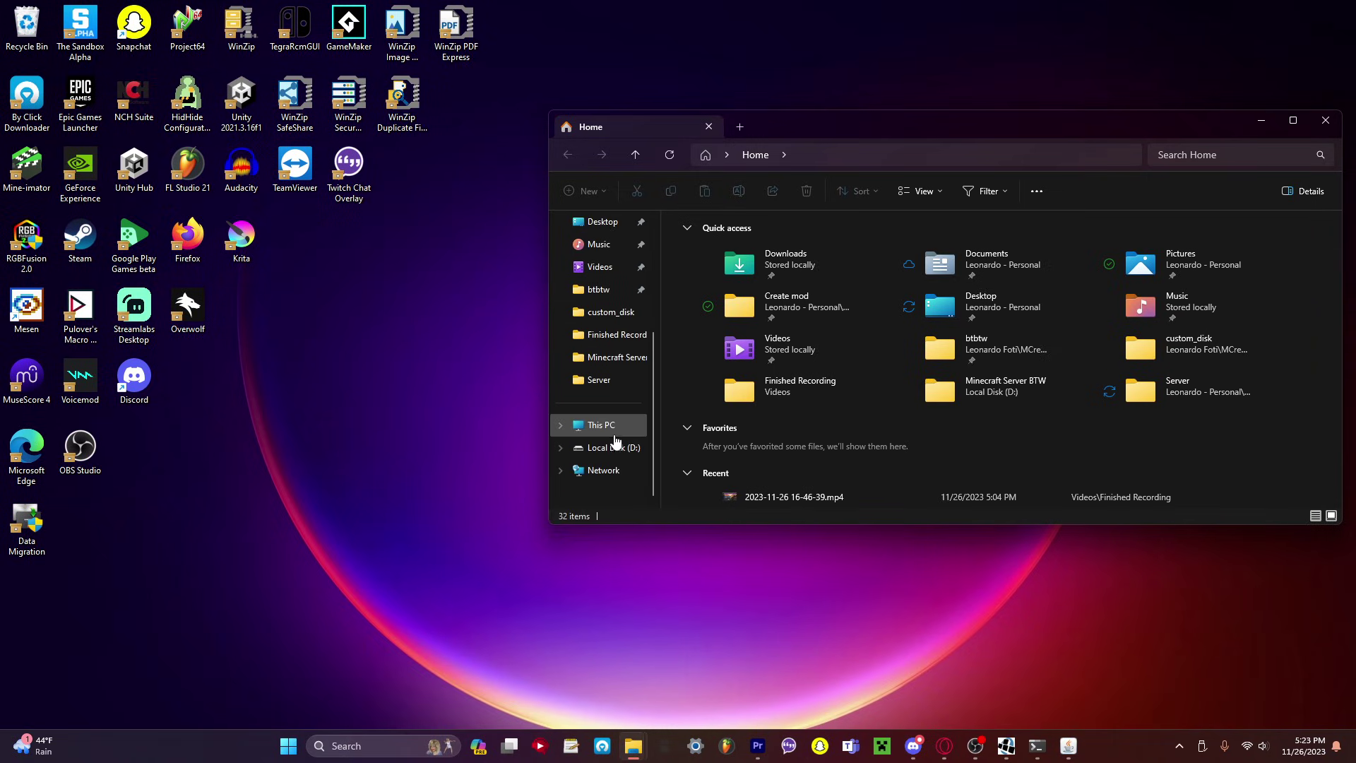
scroll(608, 431, up, 3)
scroll(615, 417, down, 3)
click(606, 427)
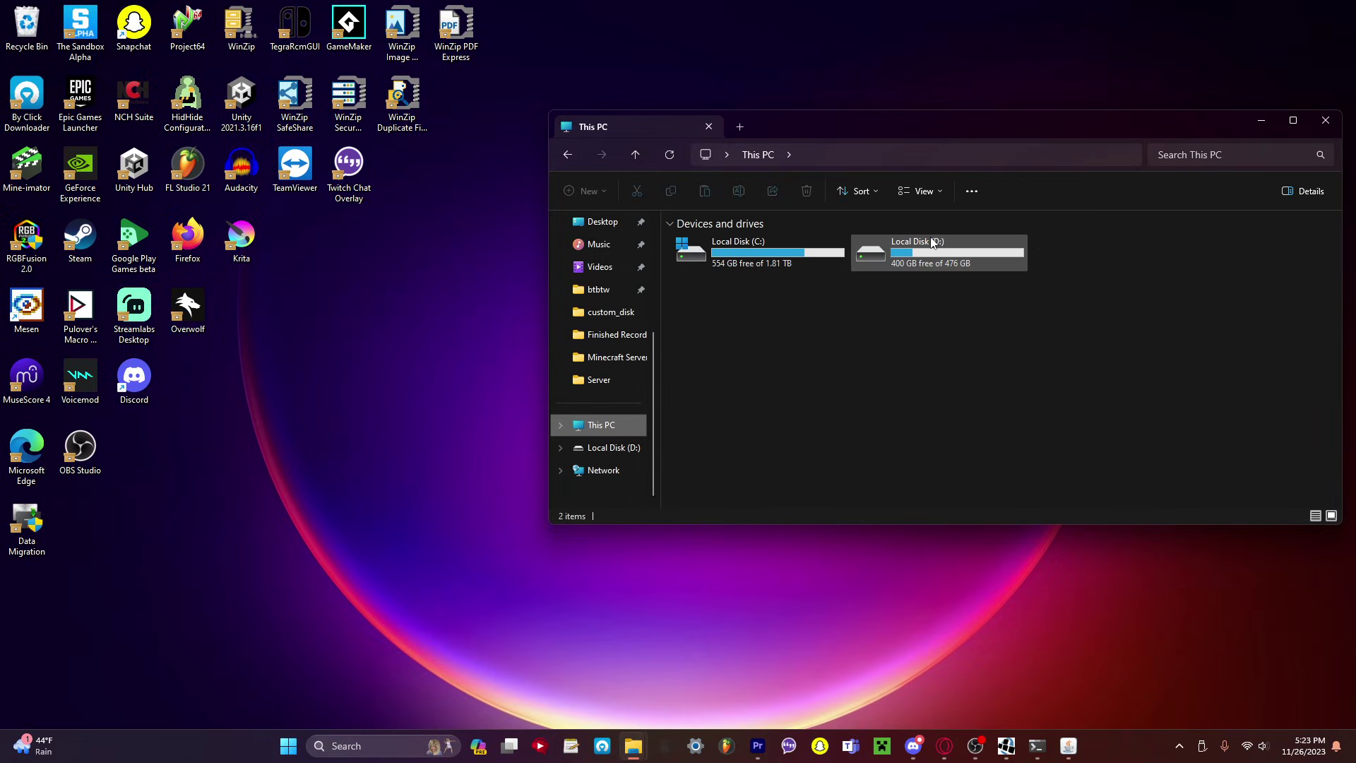
double_click(764, 241)
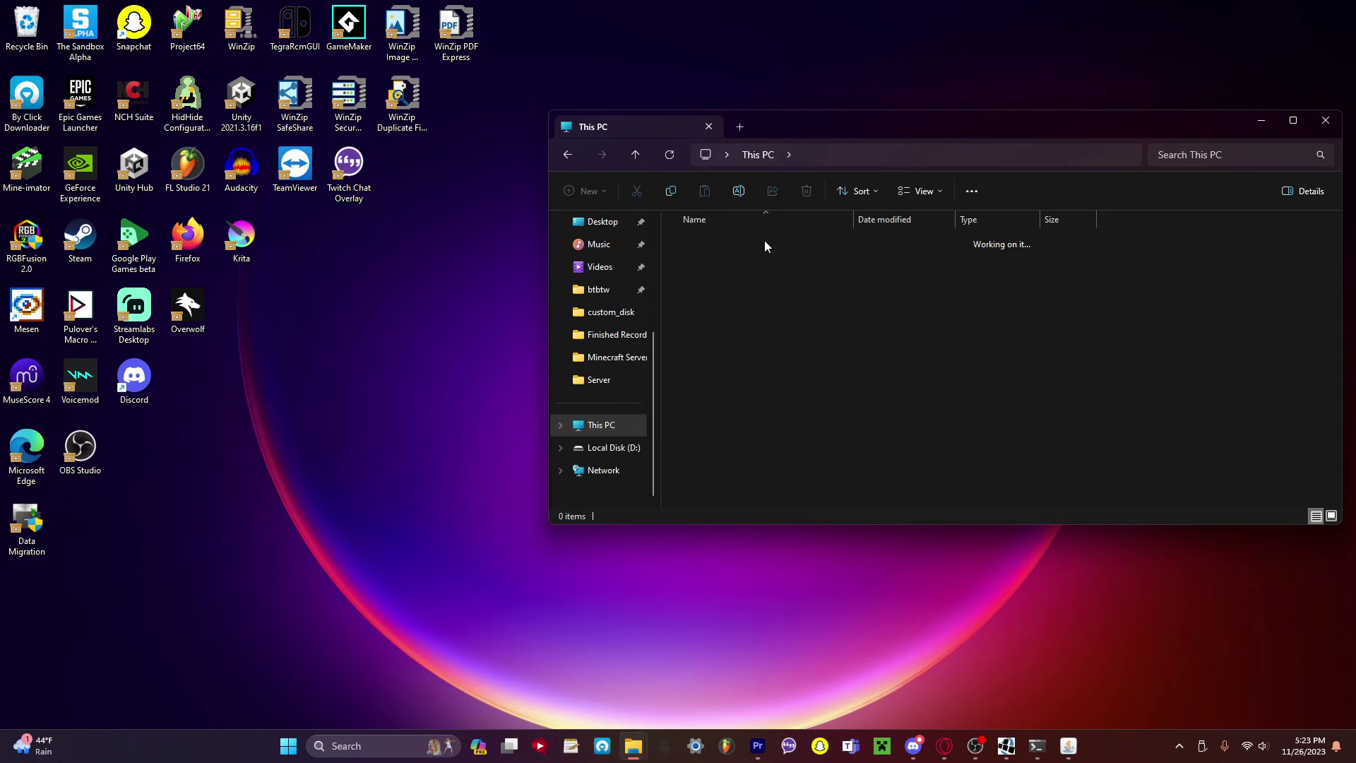
double_click(729, 329)
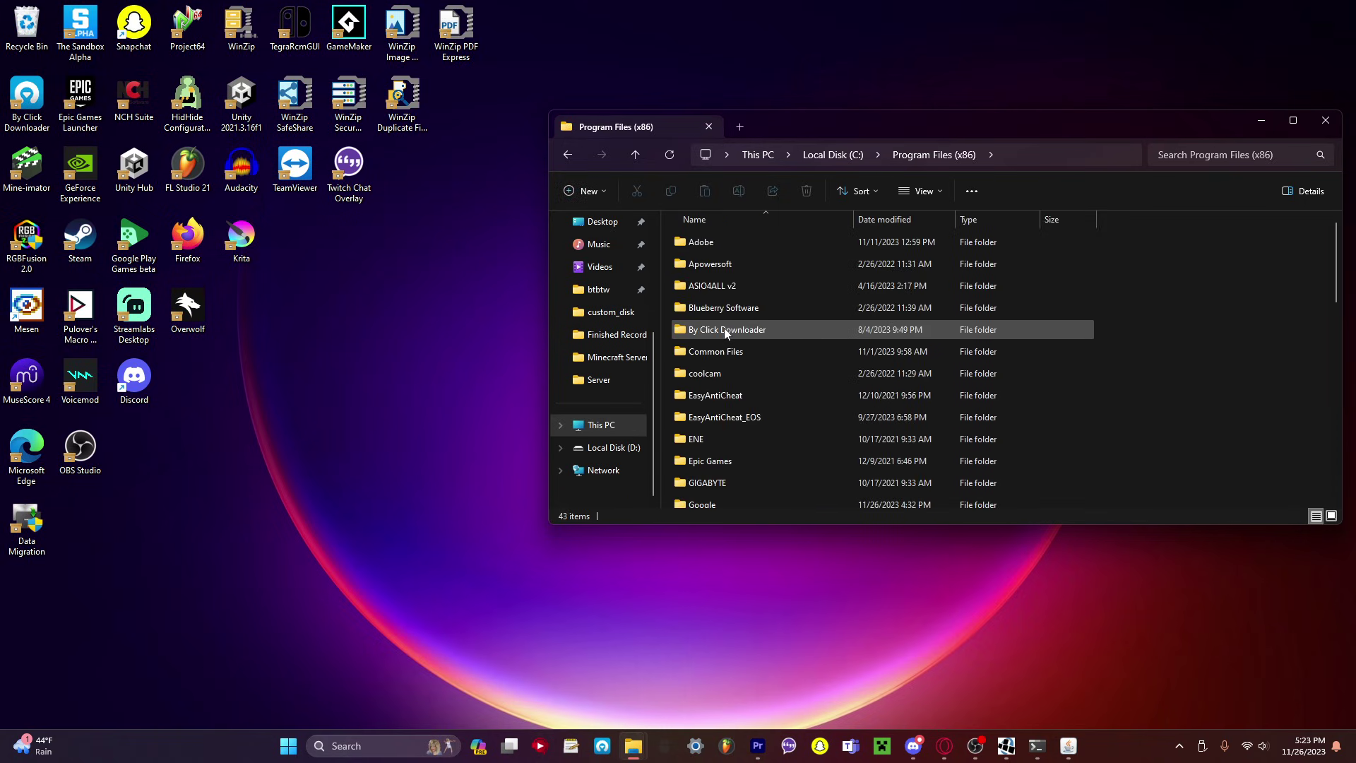
scroll(752, 400, down, 2)
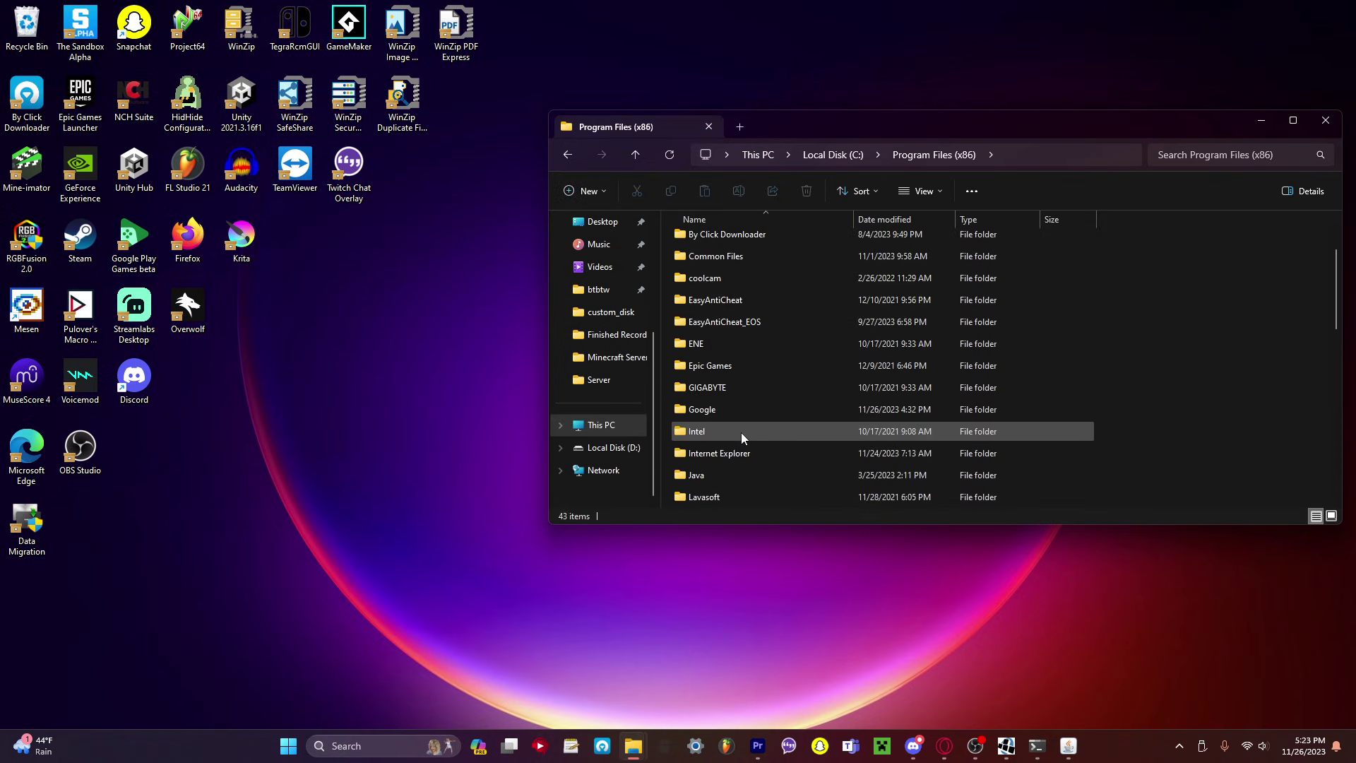
double_click(717, 475)
double_click(746, 248)
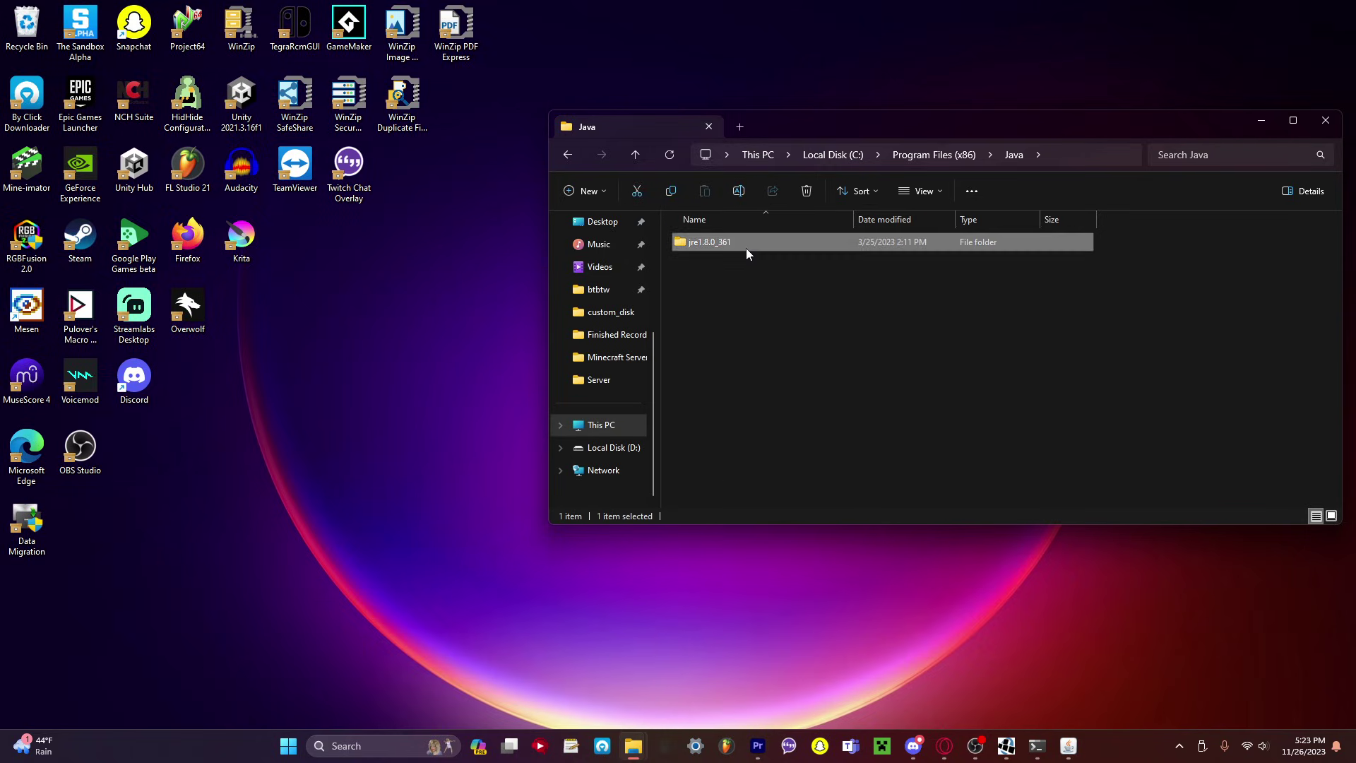
double_click(724, 238)
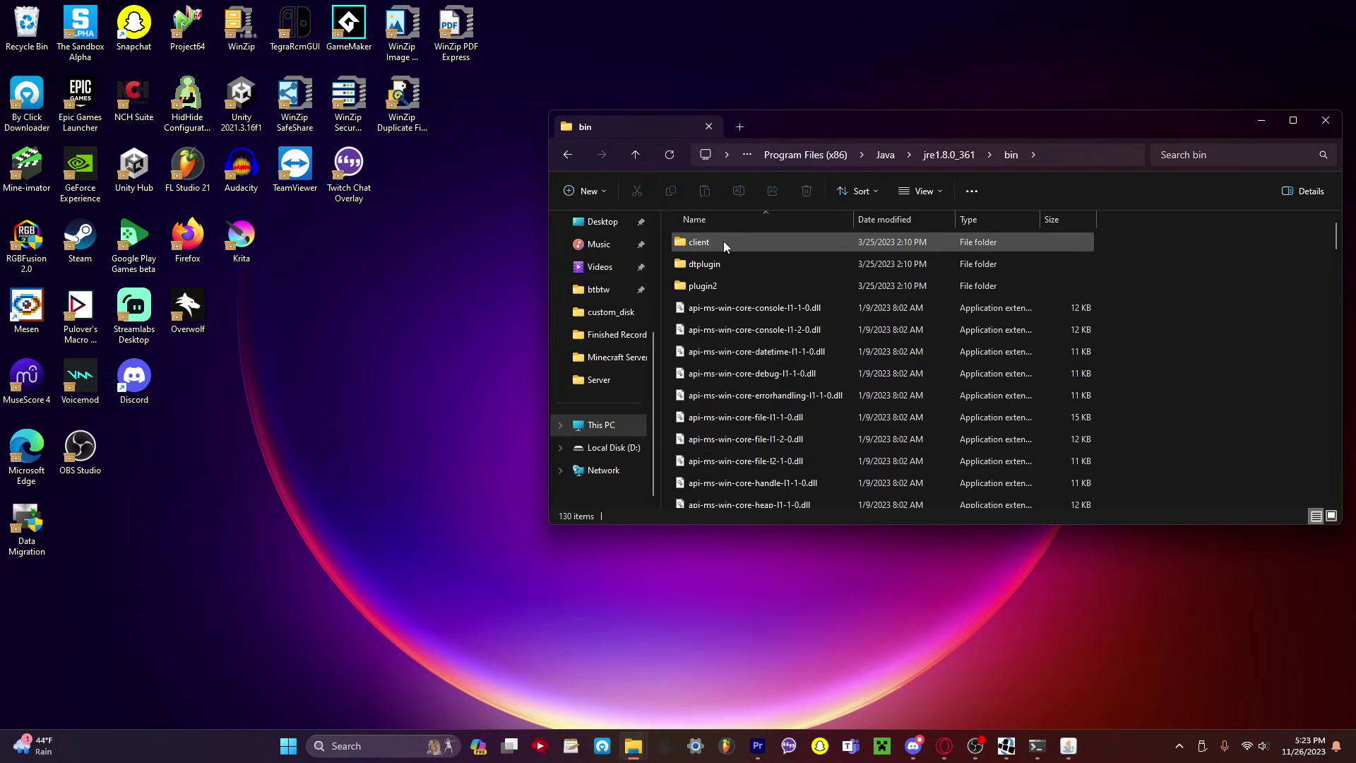
Copy the full path of java.exe from the Java bin folder.
scroll(747, 279, down, 9)
scroll(748, 296, down, 9)
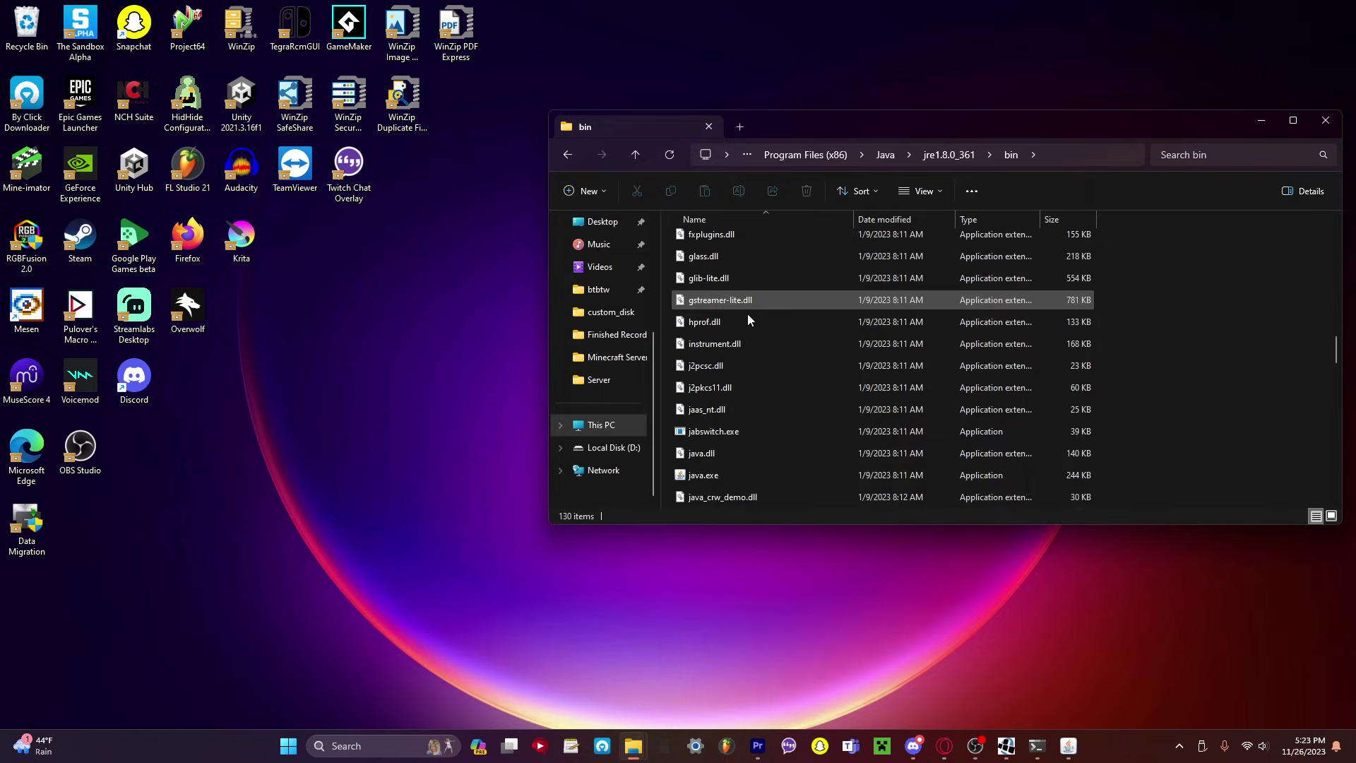
right_click(732, 472)
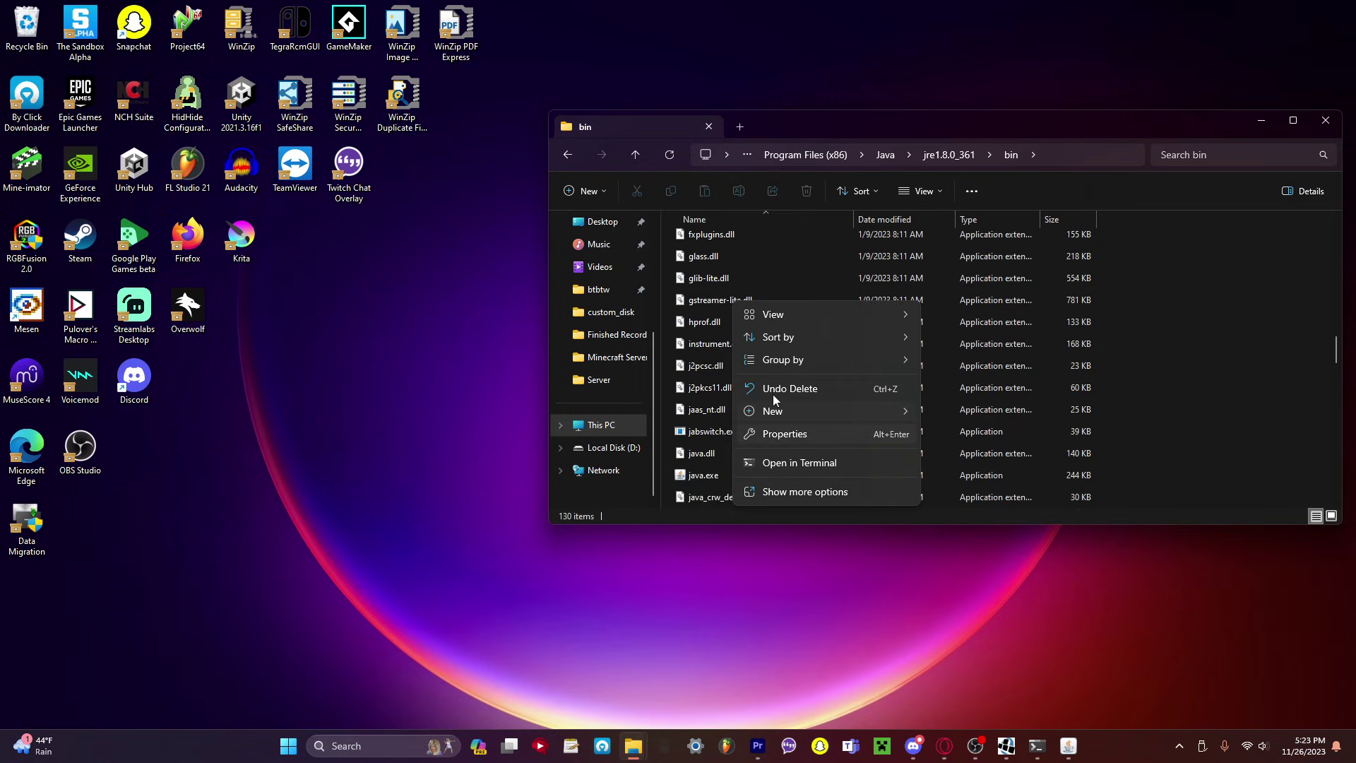
click(707, 459)
click(707, 472)
right_click(708, 472)
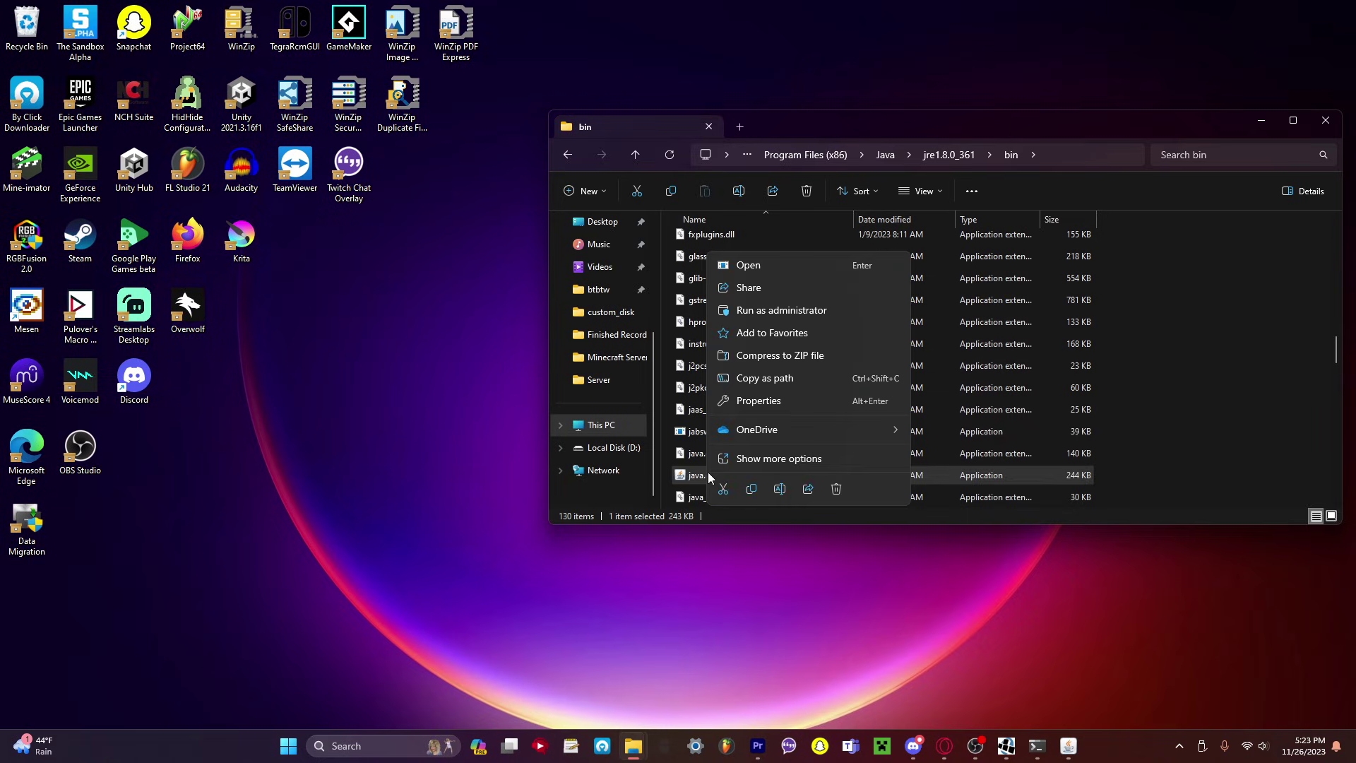
click(760, 380)
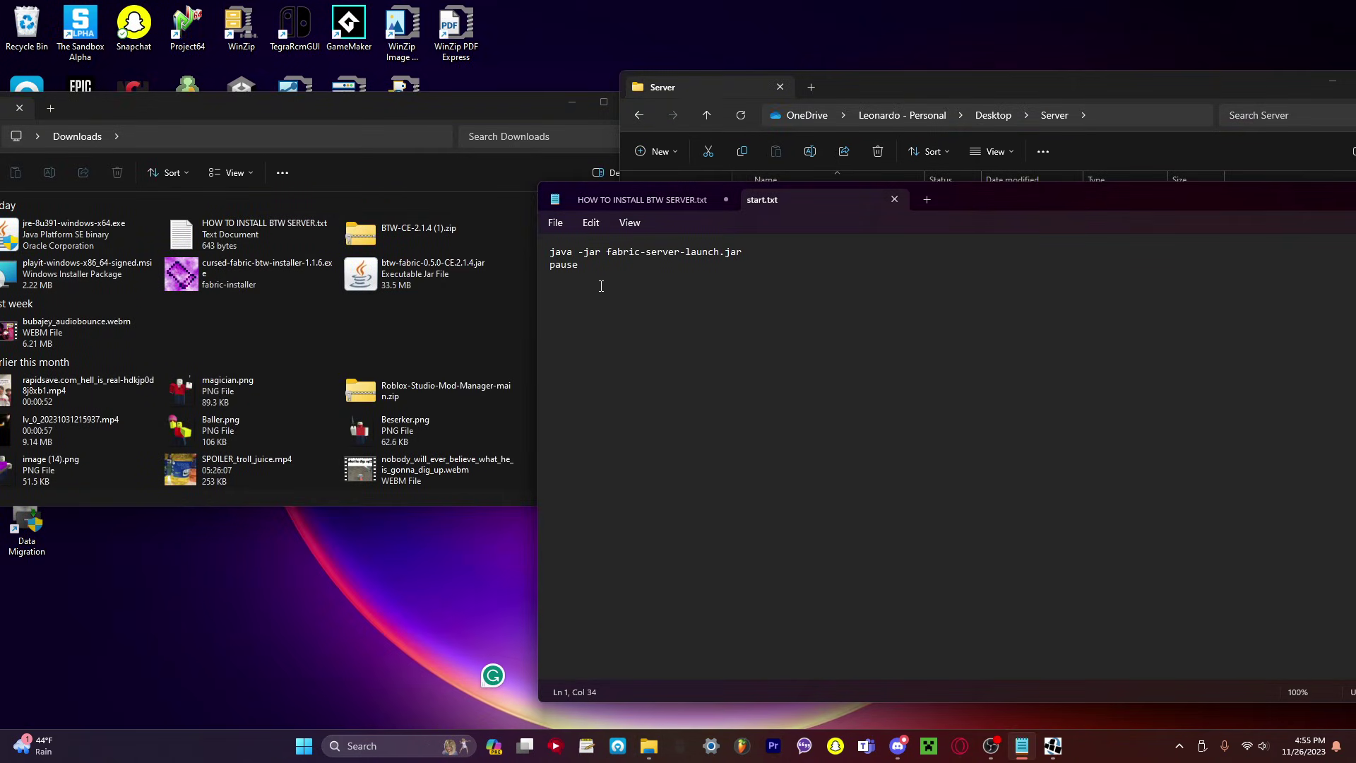
Replace java in start.txt's launch command with "C:\Program Files (x86)\Java\jre1.8.0_361\bin\java.exe" and save the file.
drag(563, 252, 552, 256)
text("C:\Program Files (x86)\Java\jre1.8.0_361\bin\java.exe")
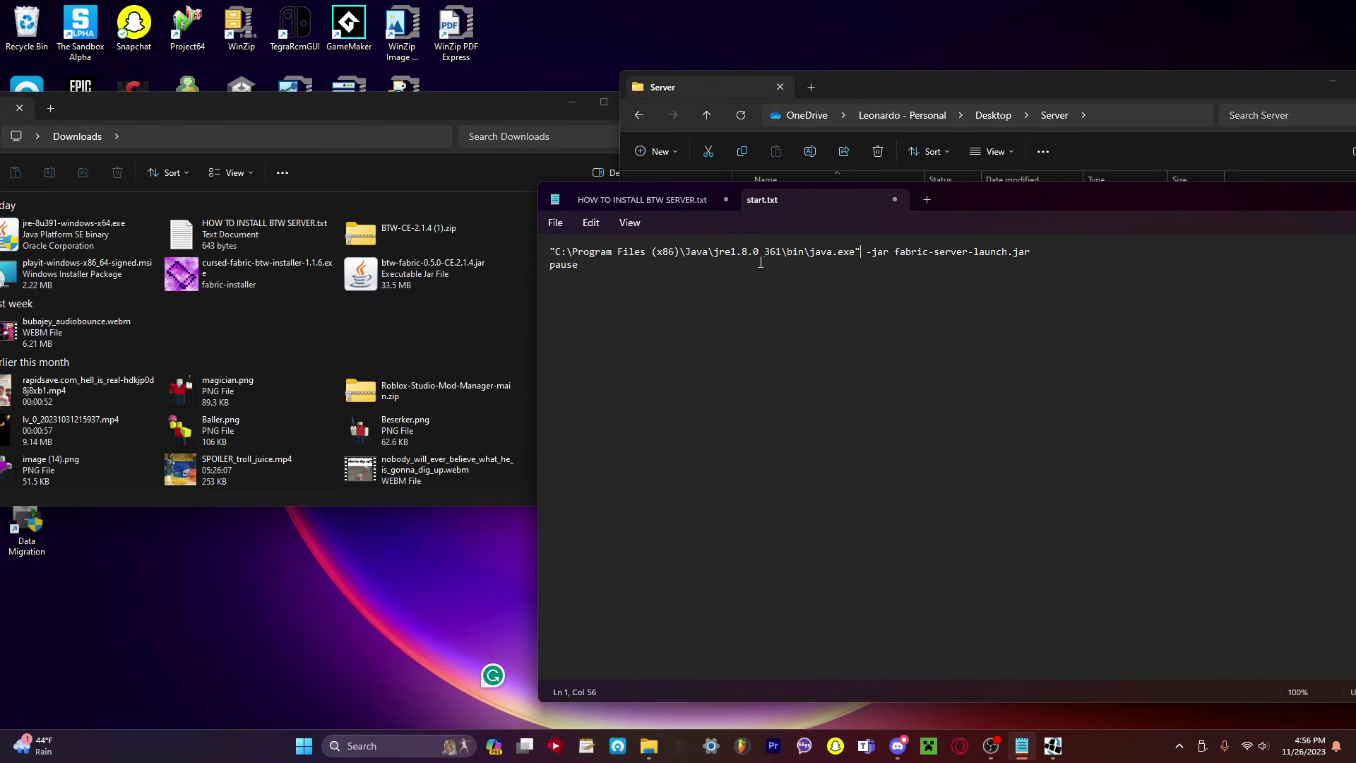
drag(985, 196, 574, 200)
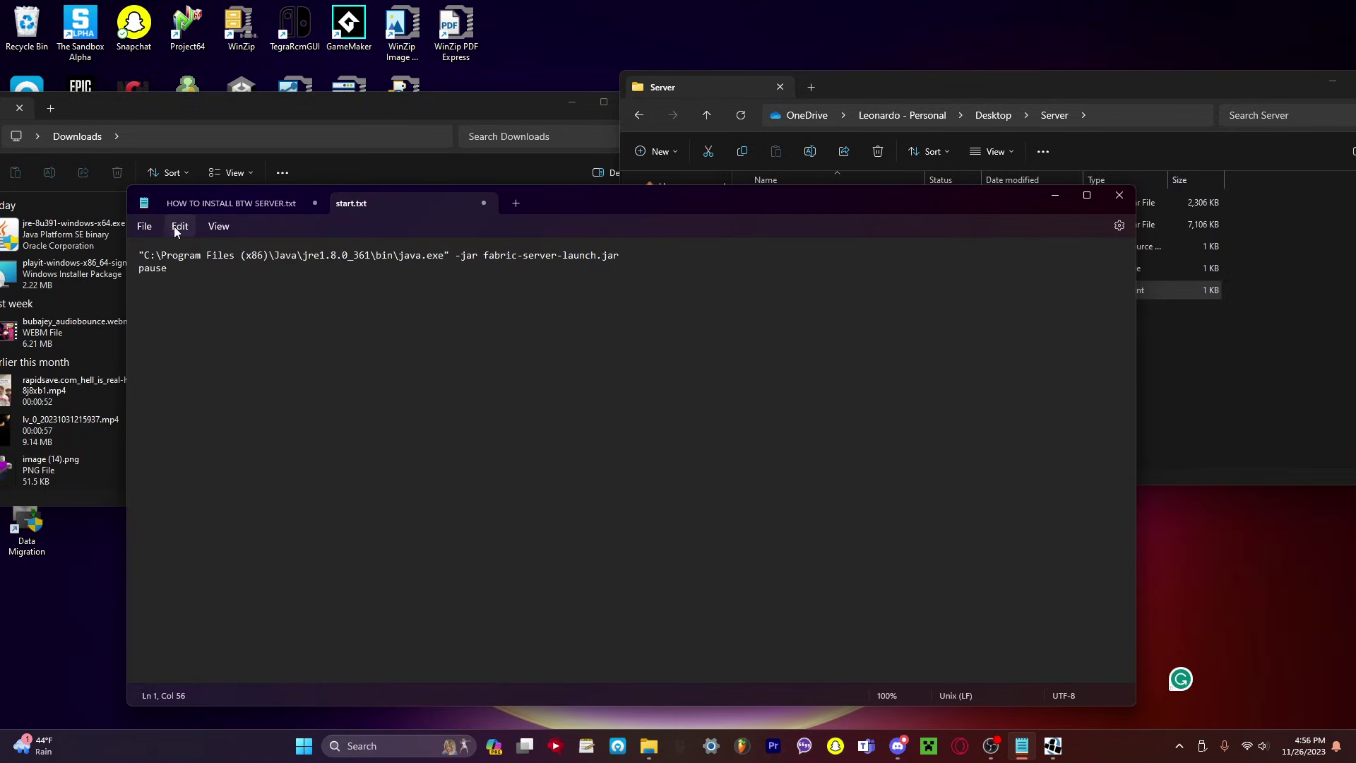
click(145, 226)
click(151, 321)
drag(915, 214, 803, 294)
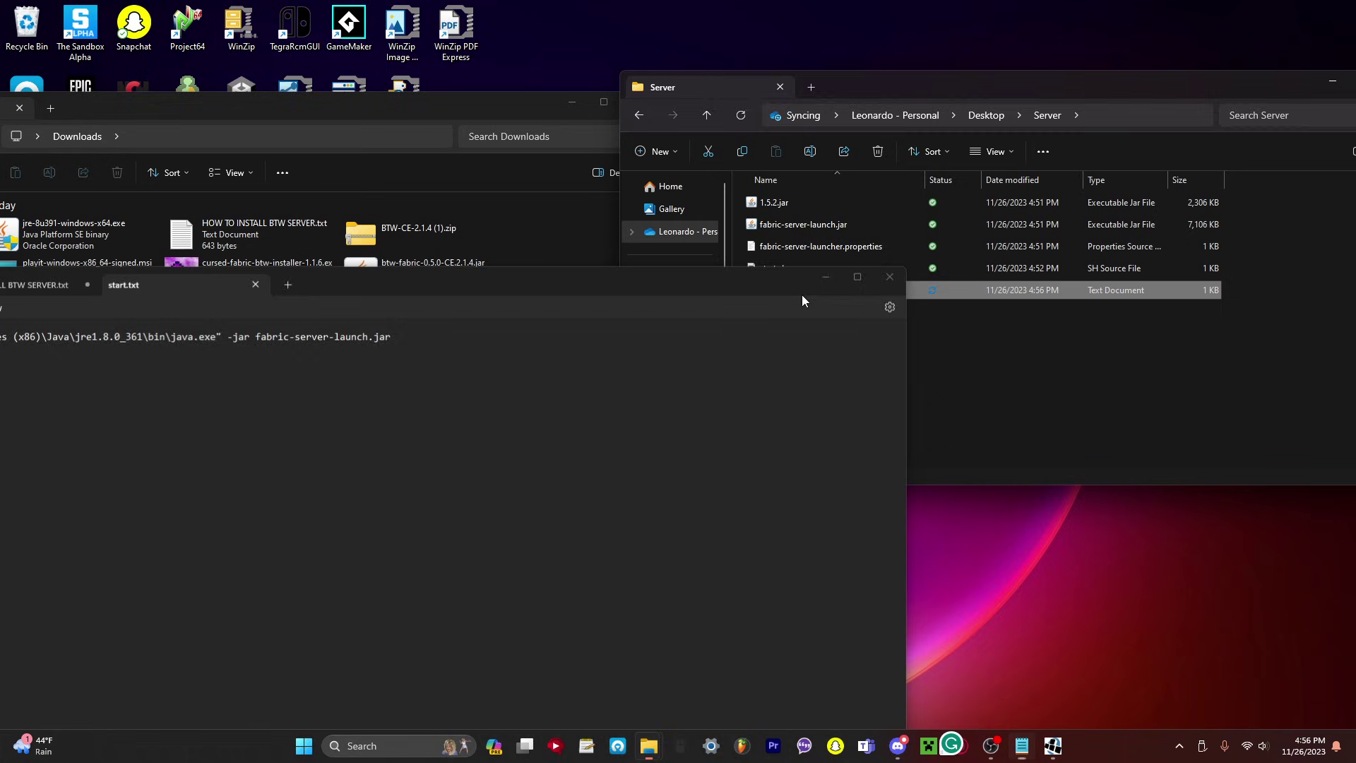
Rename the edited start.txt back to start.bat.
click(816, 294)
right_click(816, 294)
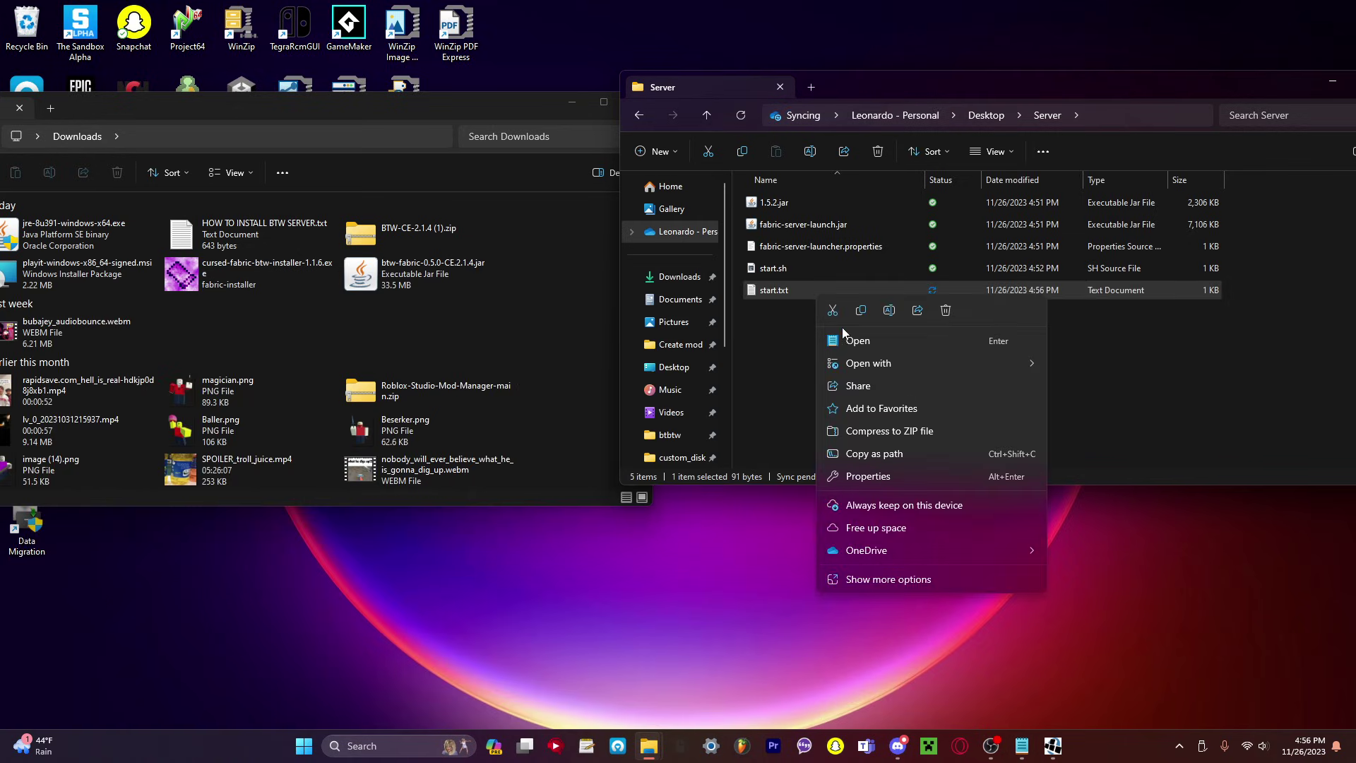
click(789, 286)
click(789, 286)
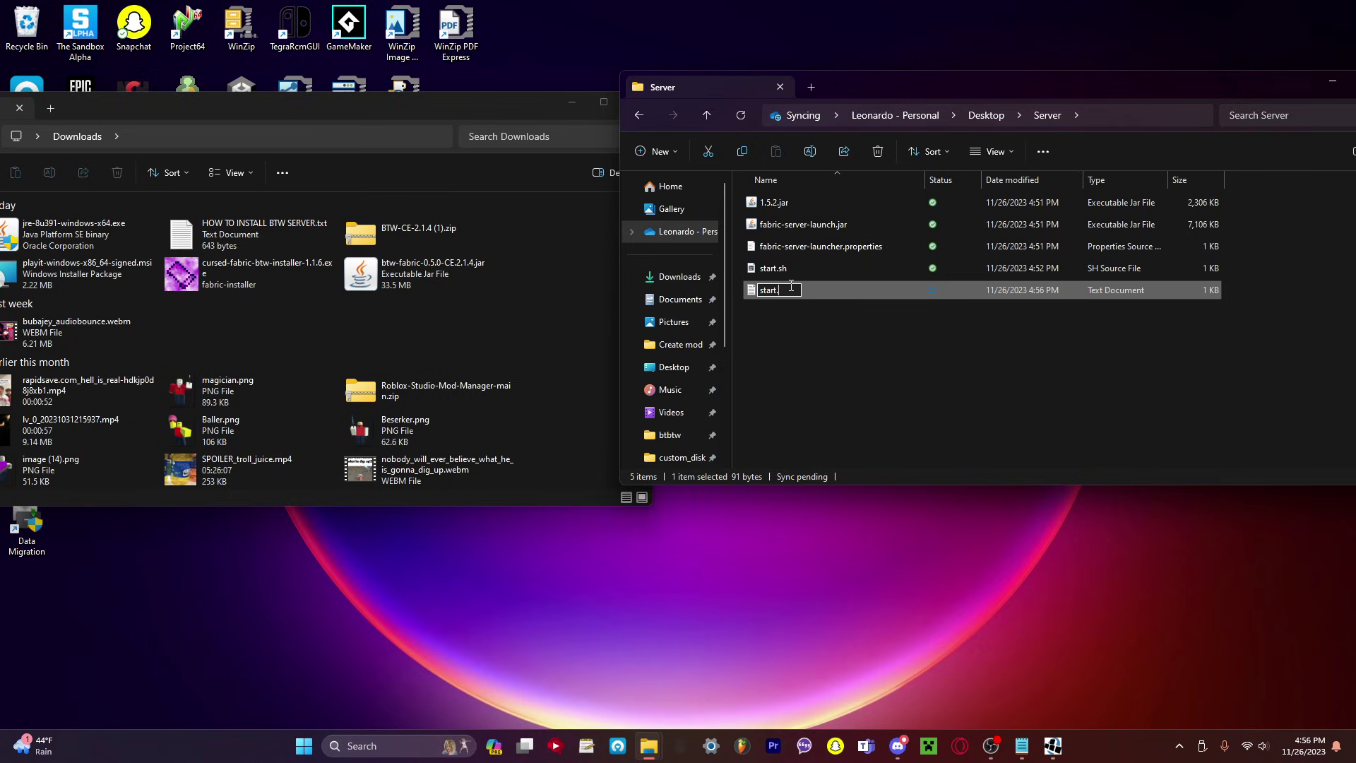
text(bat)
key(Return)
click(777, 376)
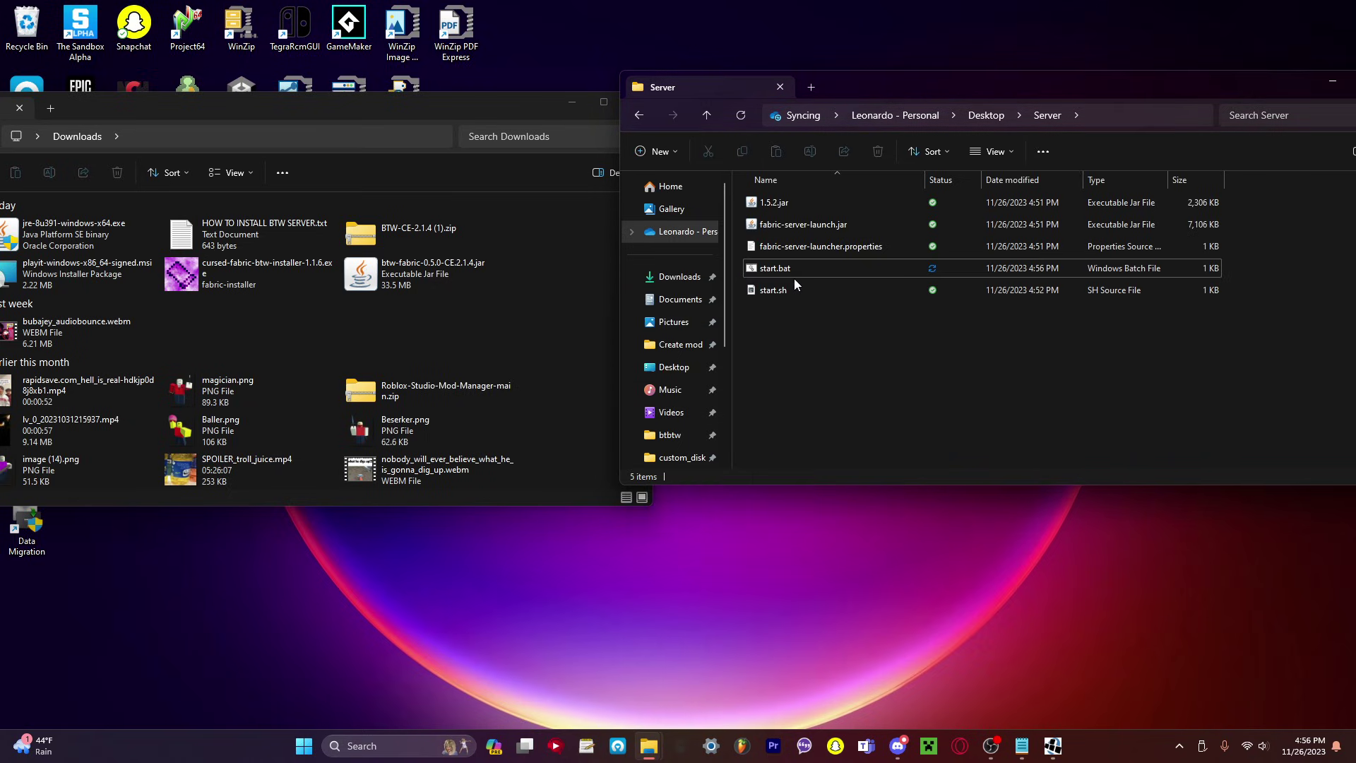
Run start.bat to generate the server files, stop the server with the stop command, and dismiss the console.
double_click(790, 268)
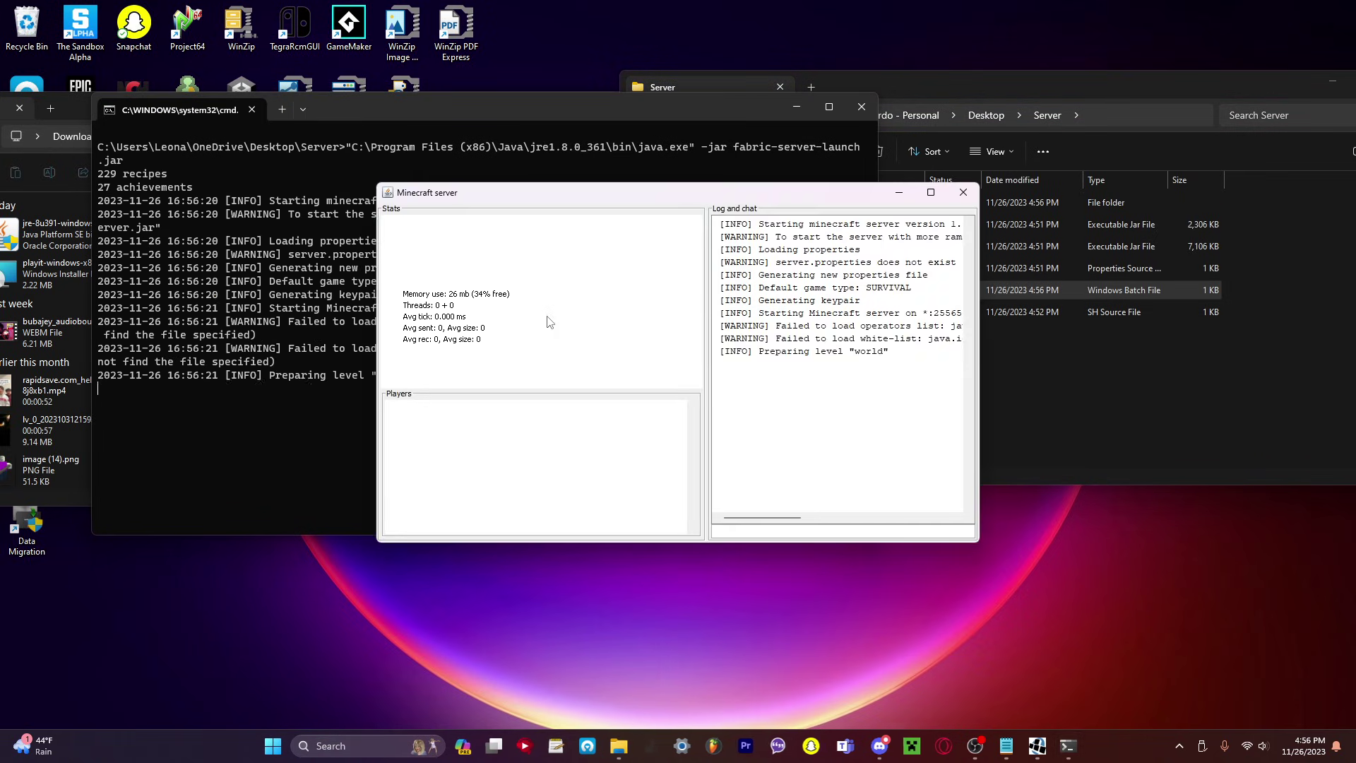
drag(685, 192, 1011, 142)
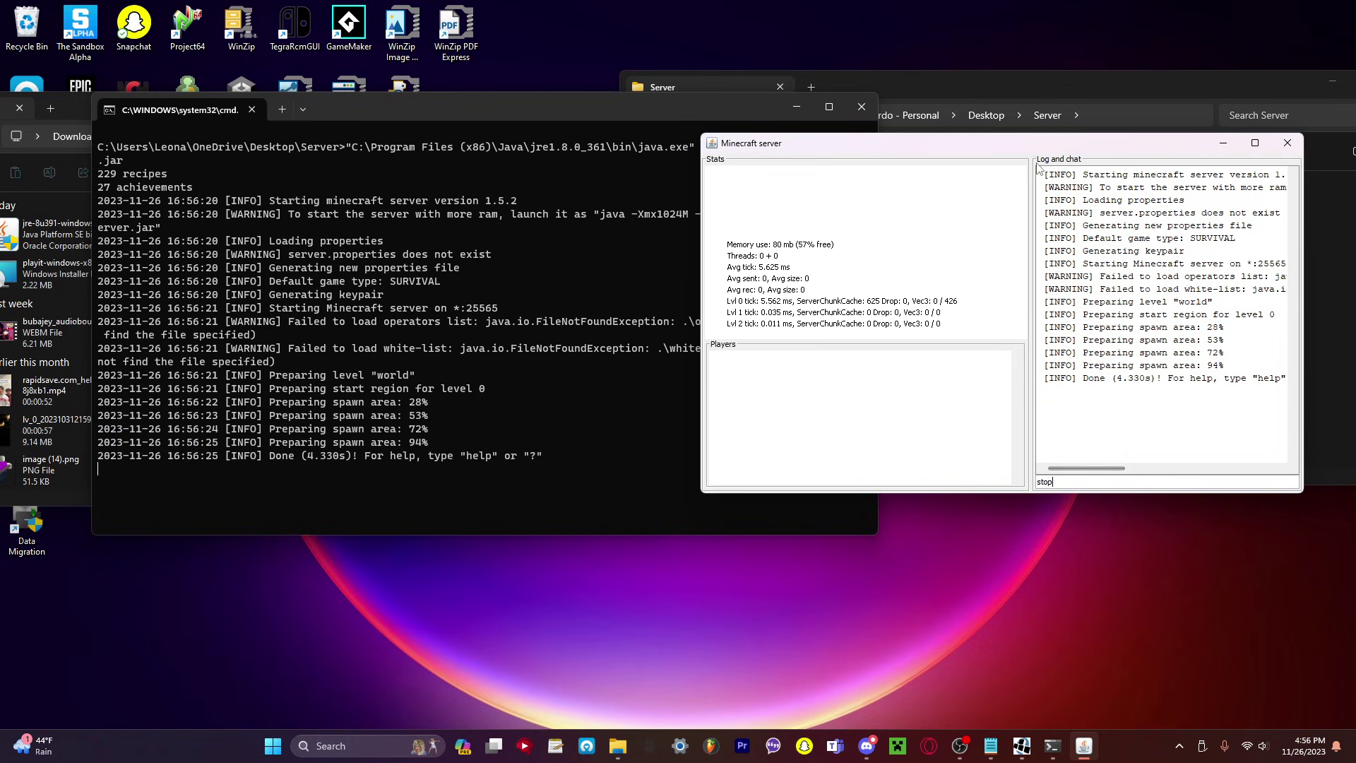
click(1128, 483)
key(Return)
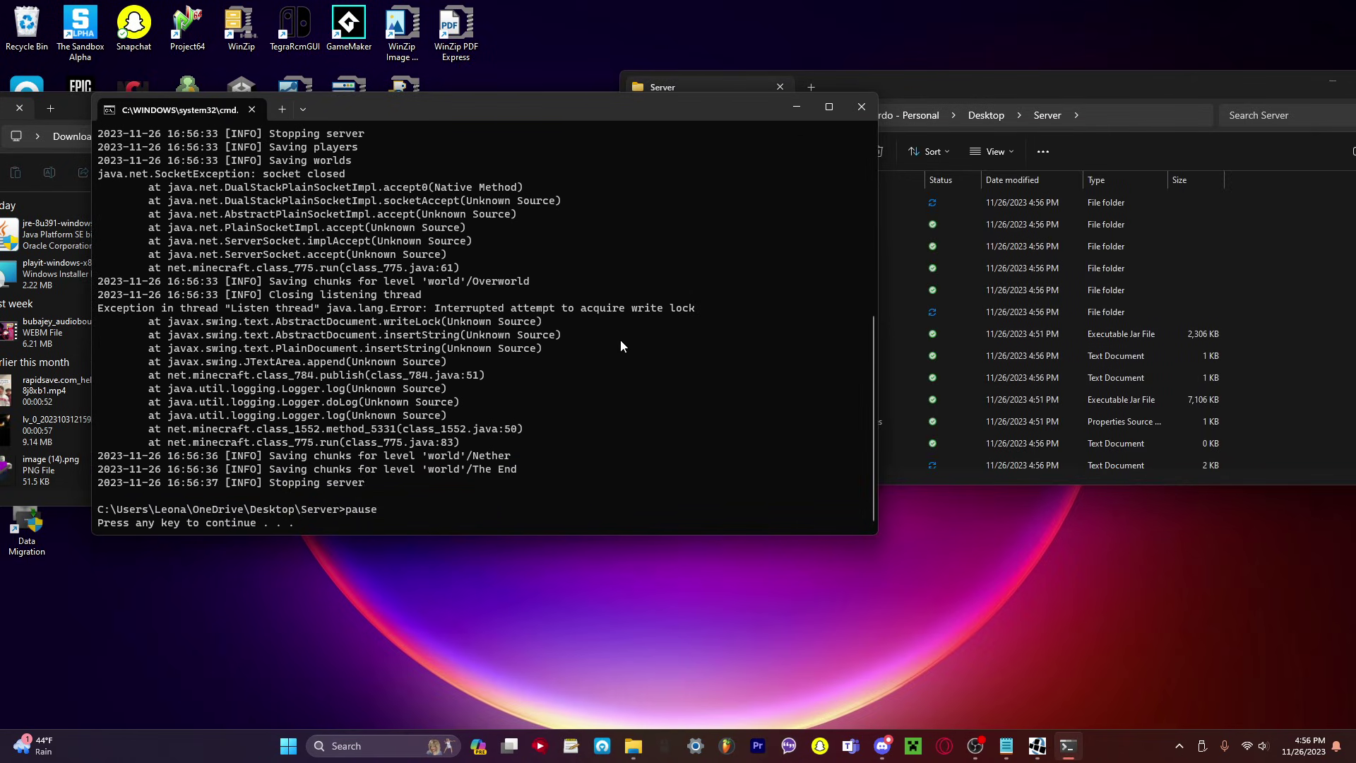
key(Return)
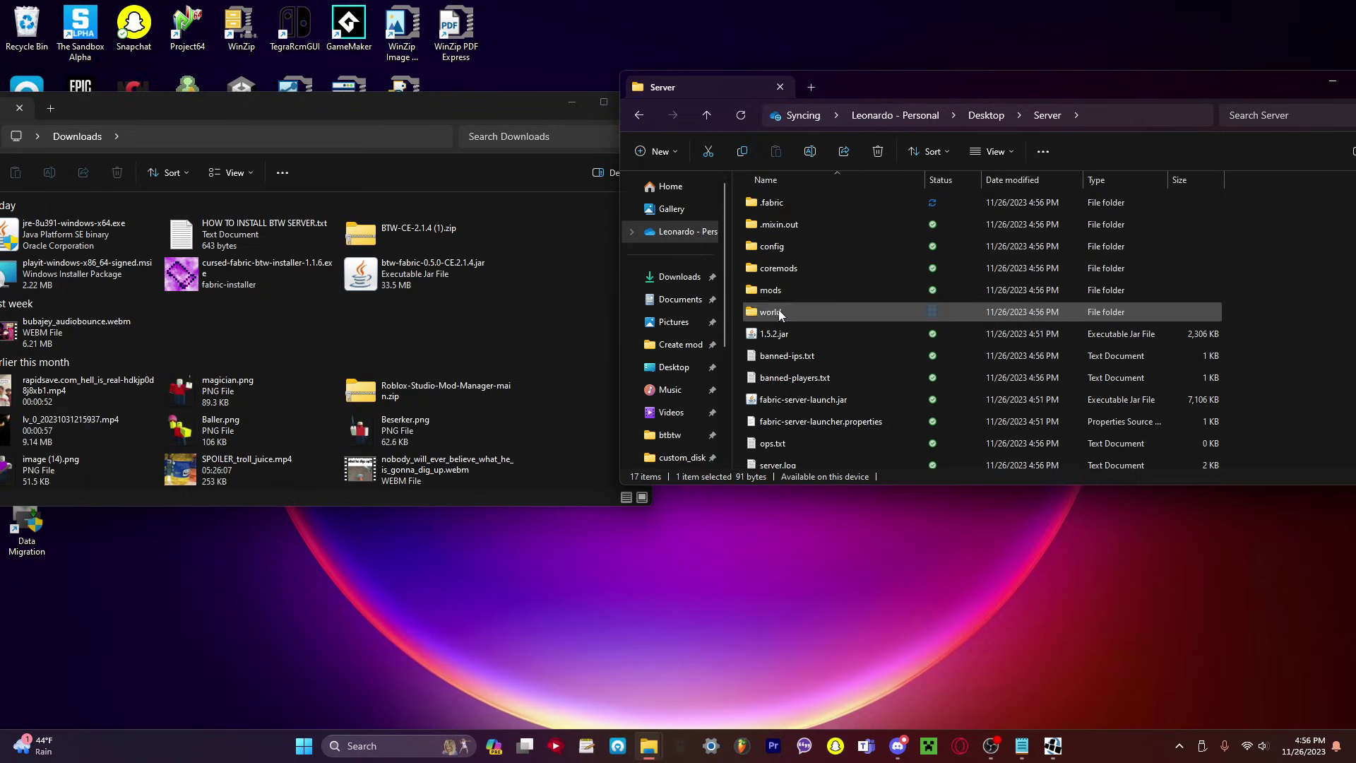
Move btw-fabric-0.5.0-CE.2.1.4.jar from Downloads into the server's mods folder.
double_click(782, 290)
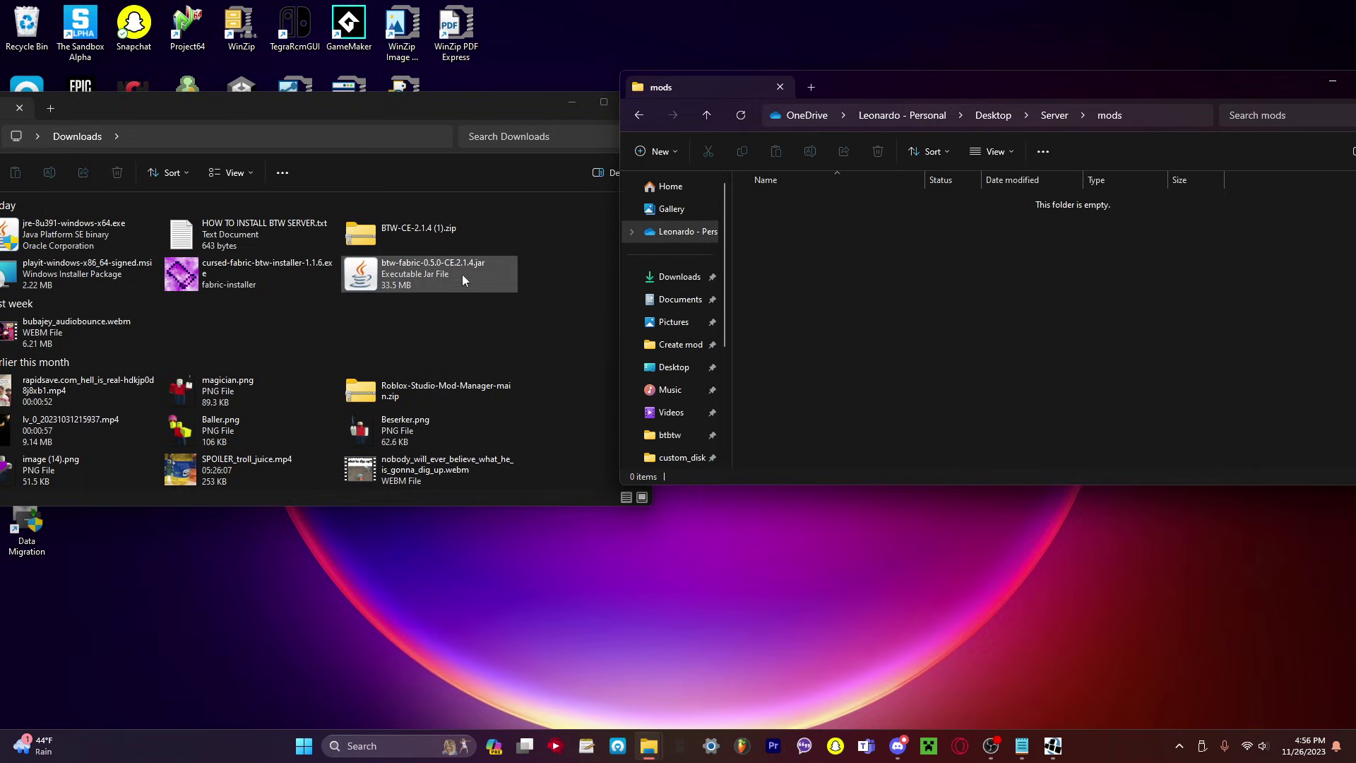
click(417, 282)
drag(418, 283, 887, 282)
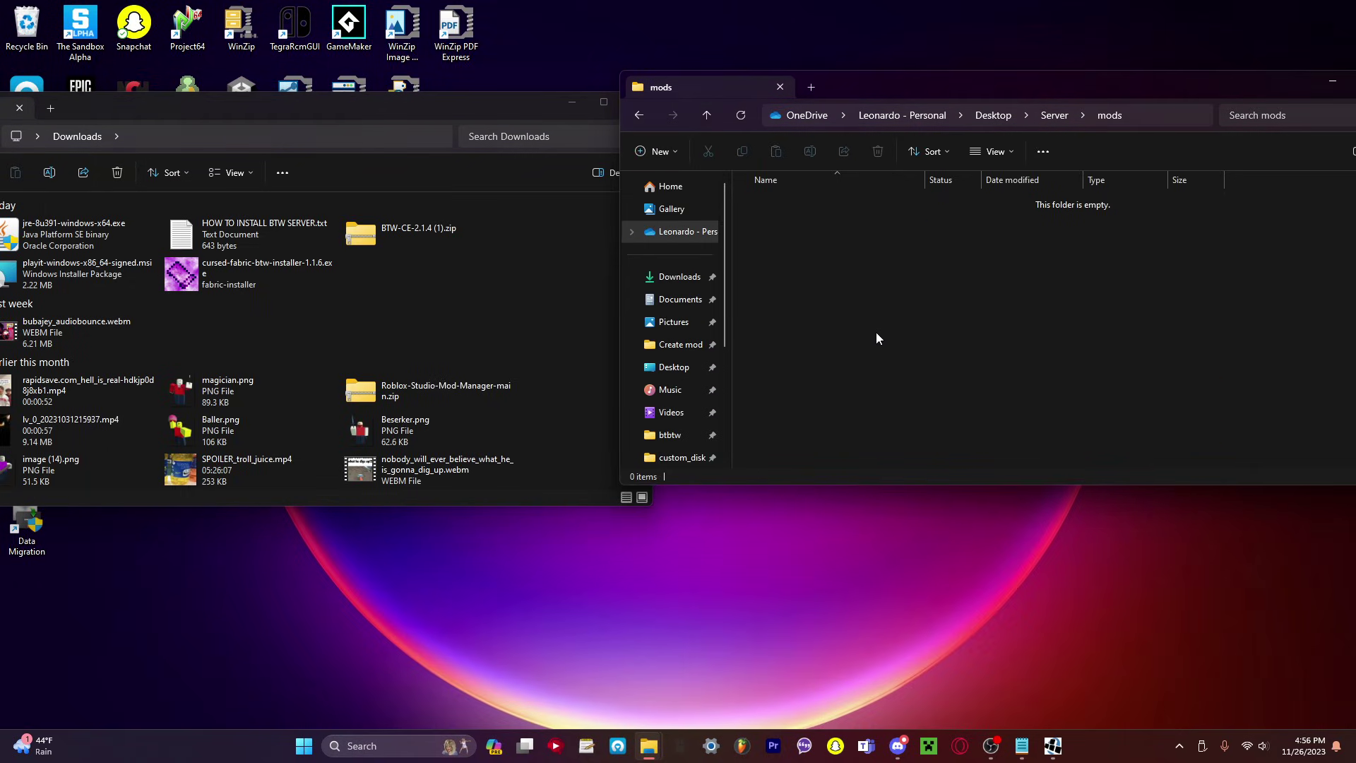
Return to the Server folder and delete the world folder.
click(1046, 117)
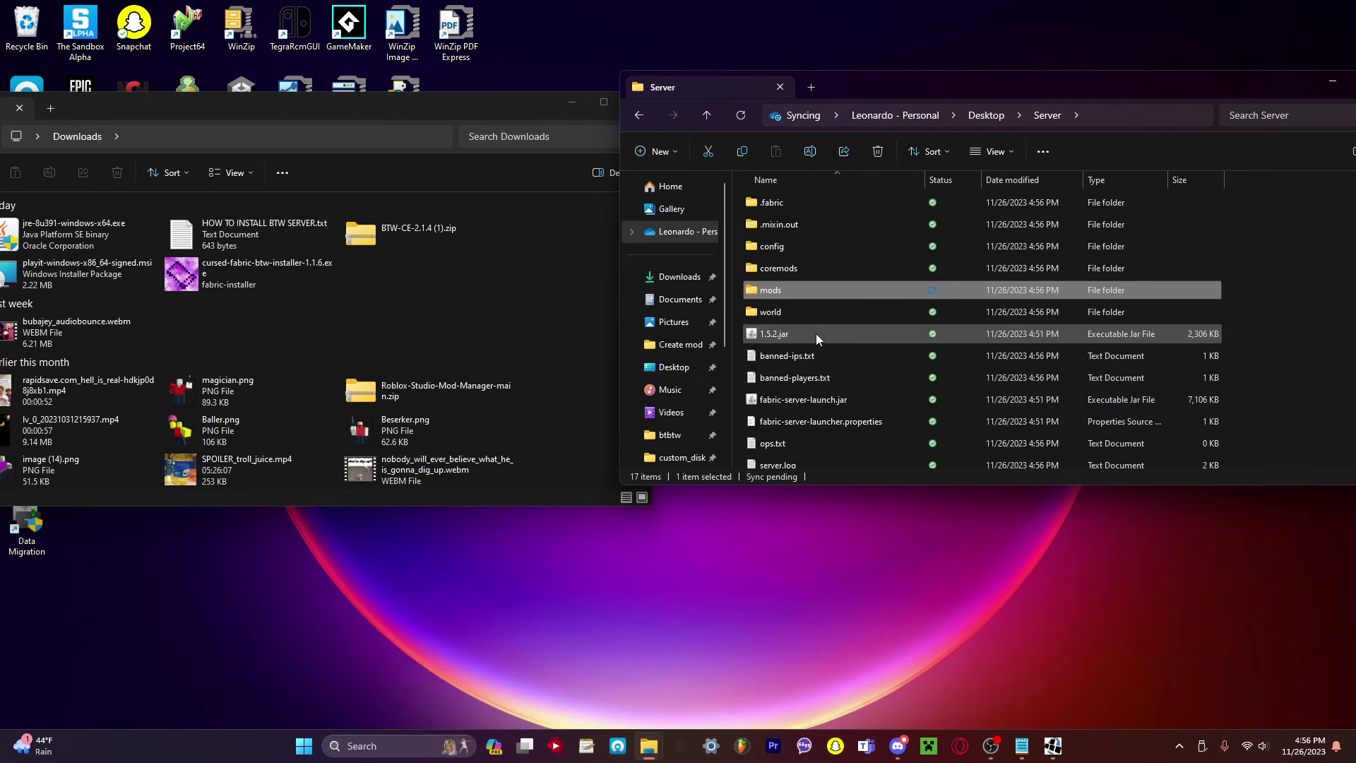
click(785, 313)
key(Delete)
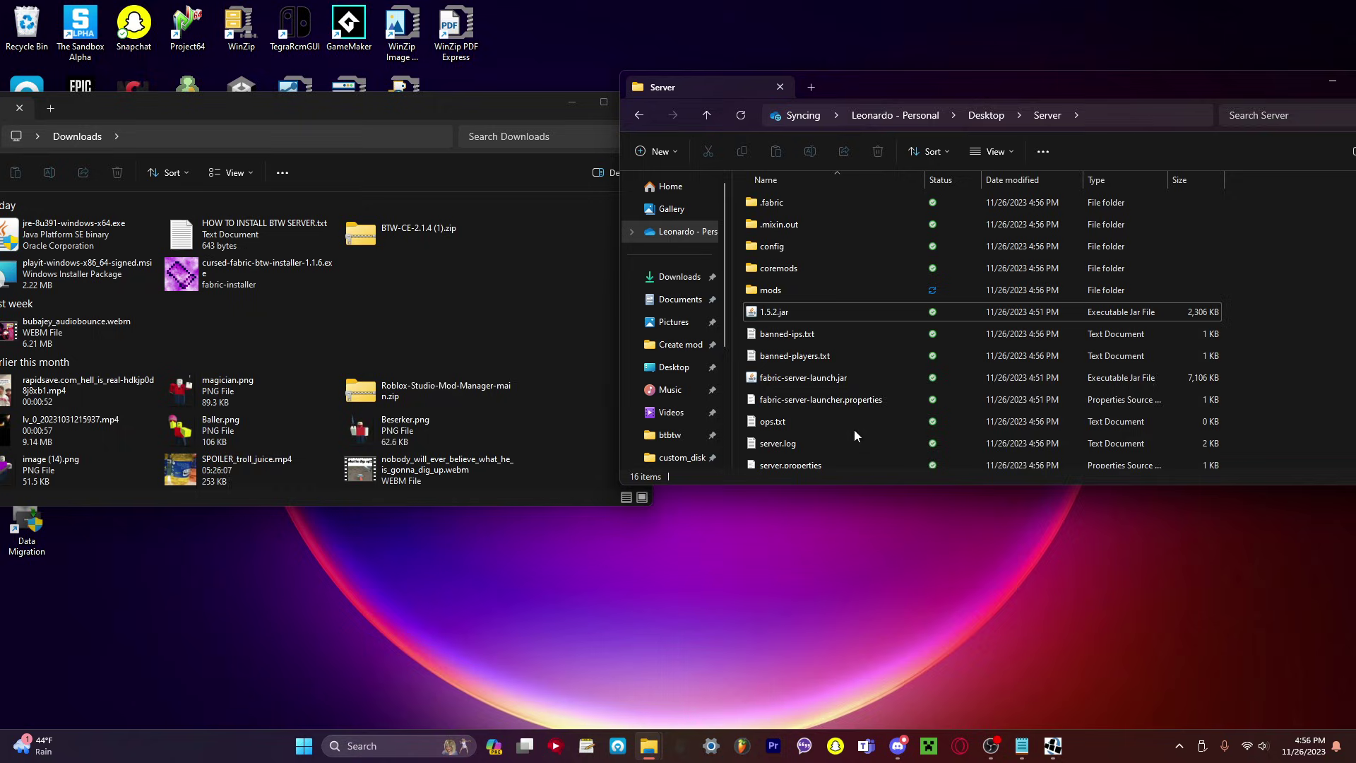
Start the modded server with start.bat and move the console and Downloads windows apart.
scroll(850, 334, down, 2)
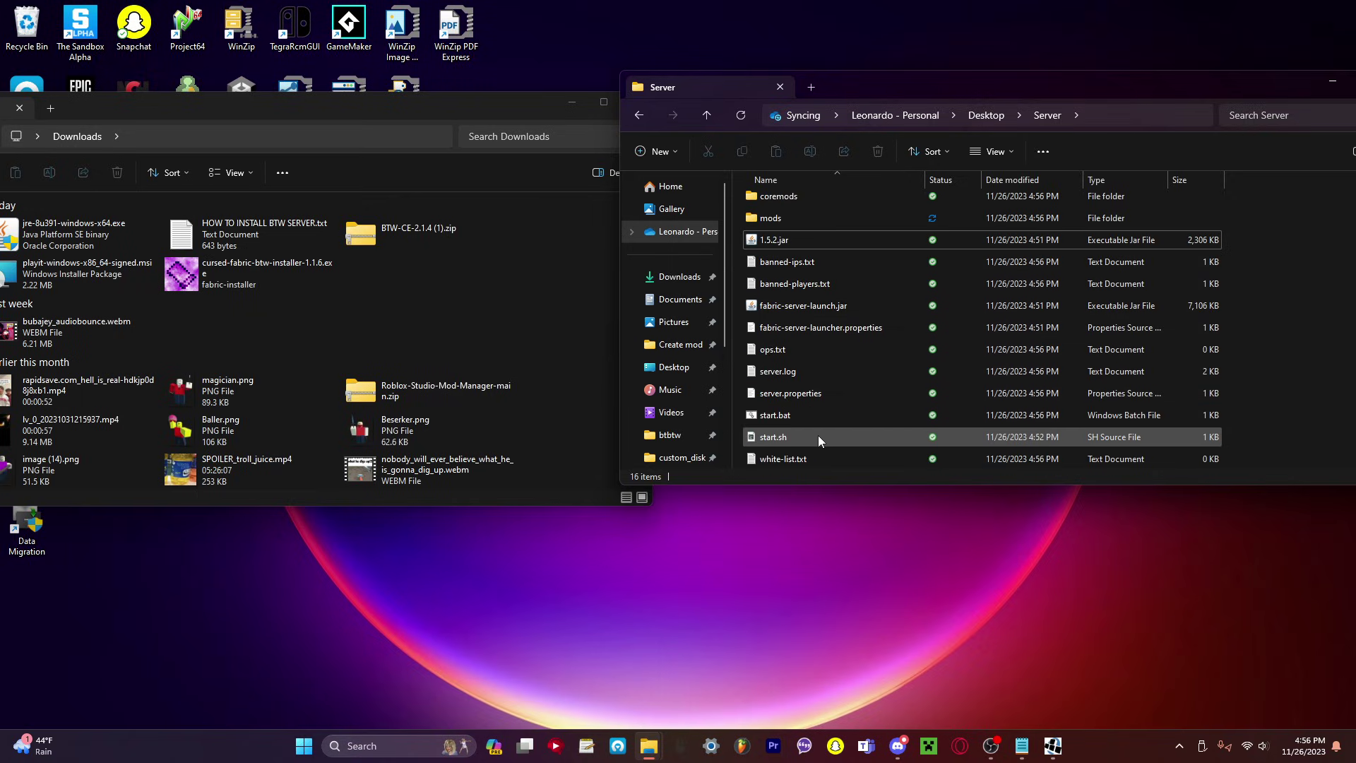
click(813, 417)
double_click(812, 417)
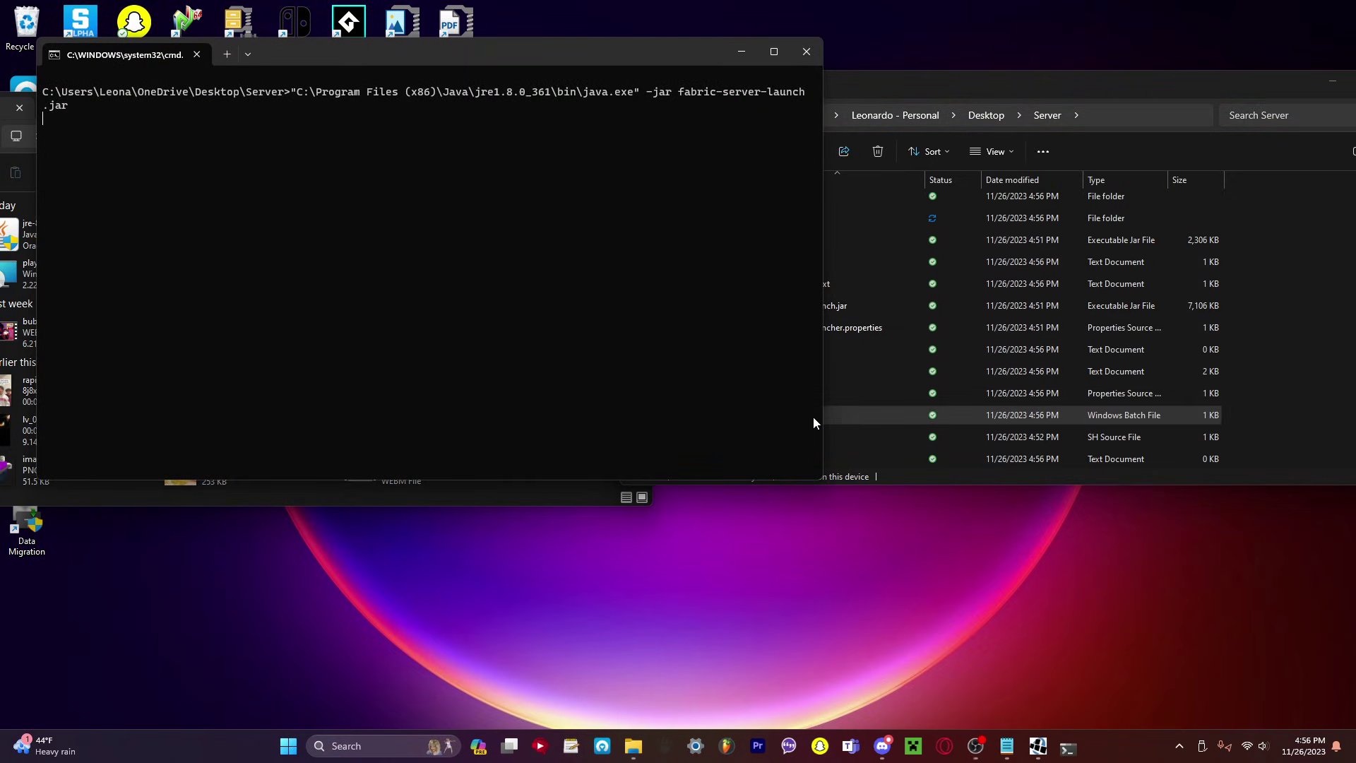
drag(691, 120, 852, 185)
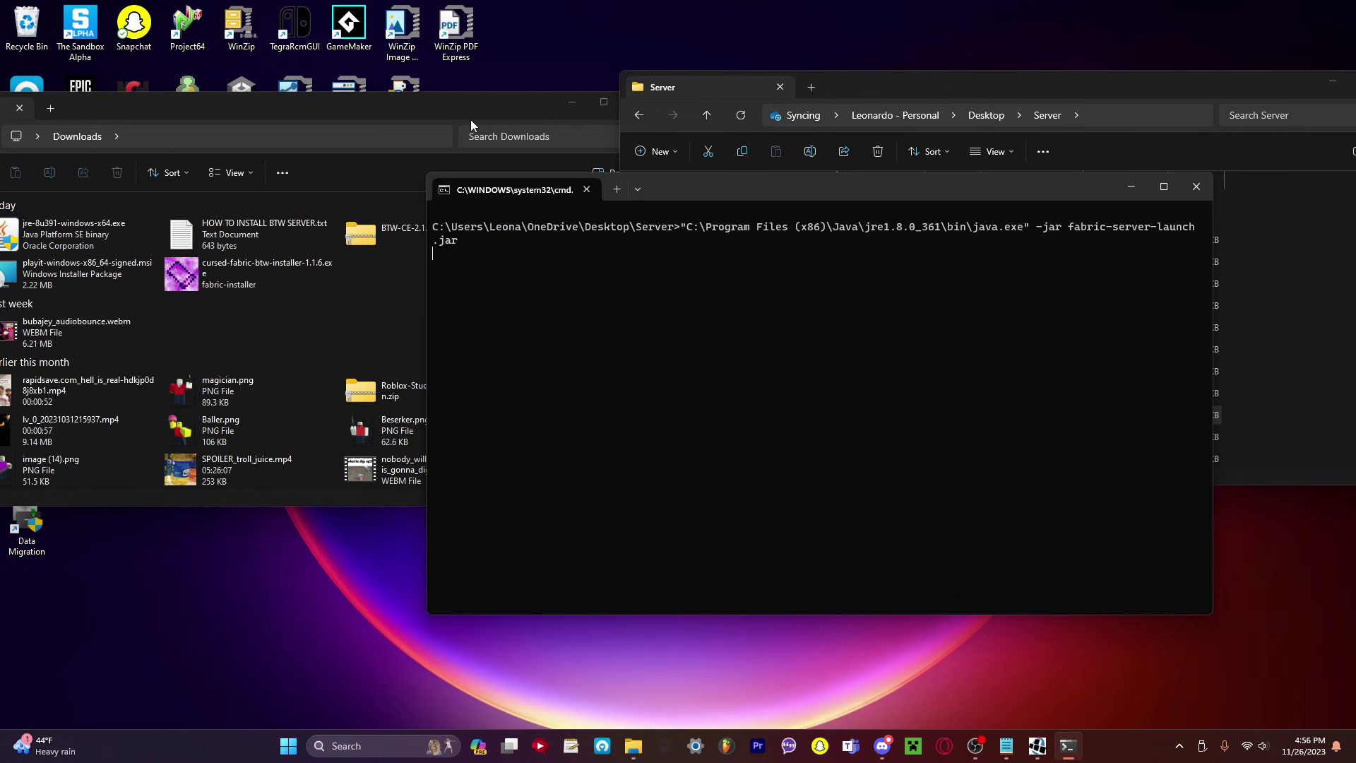
drag(487, 104, 684, 99)
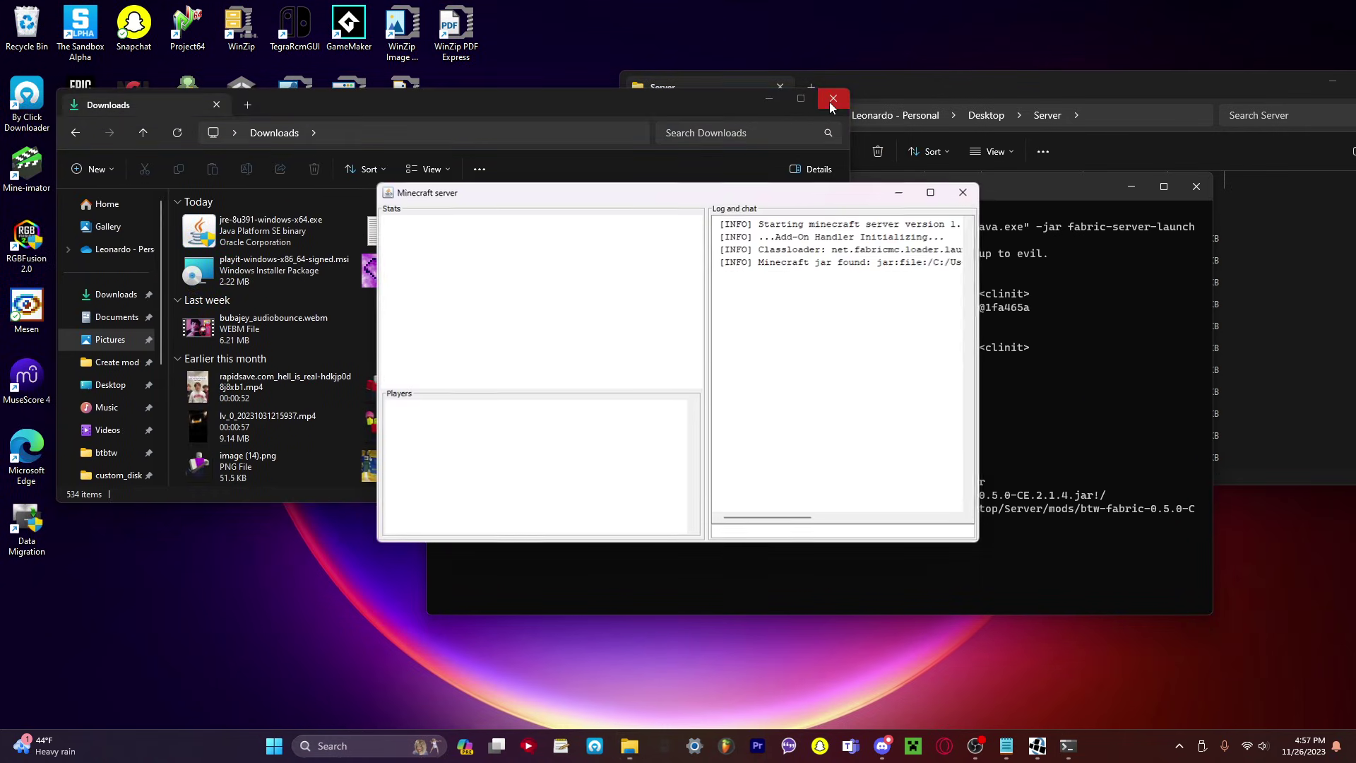
Close the Downloads window and move the Minecraft server window clear of the console.
click(834, 98)
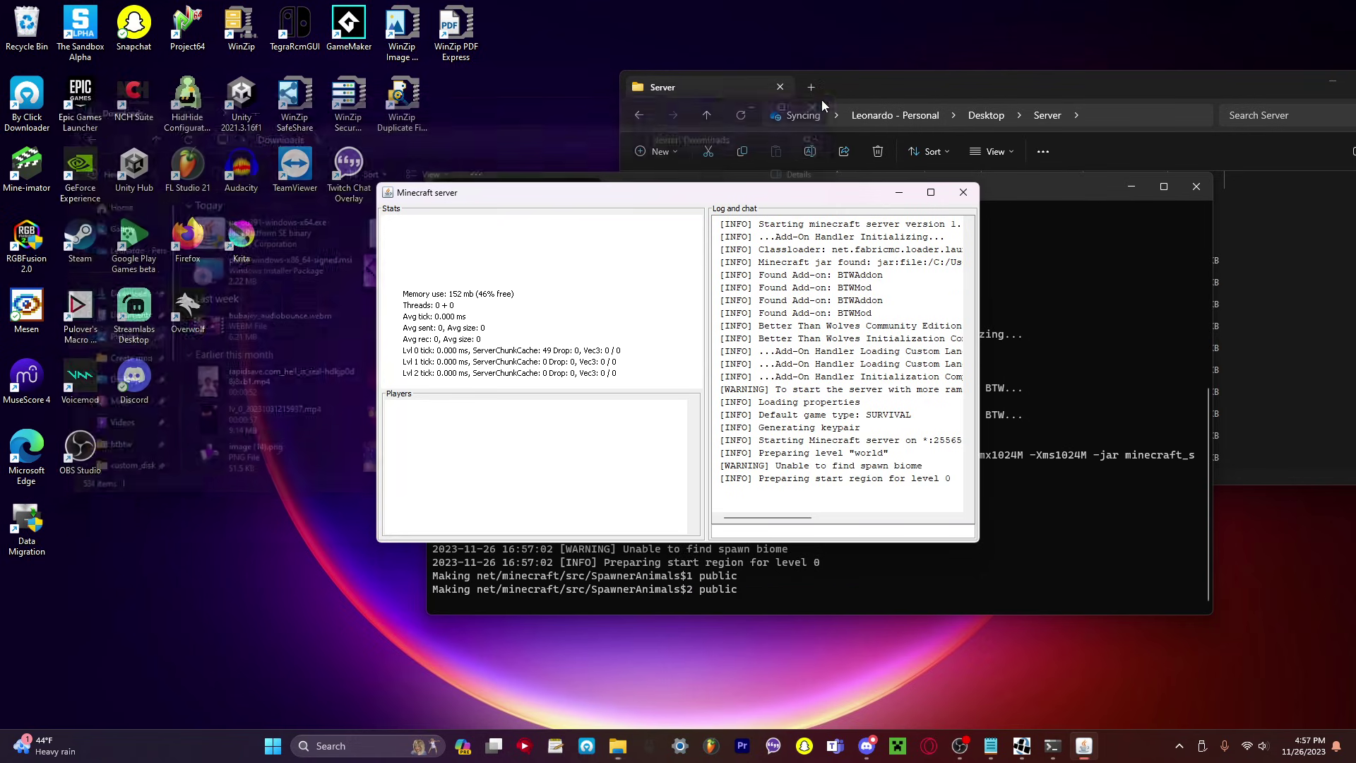
drag(537, 193, 329, 138)
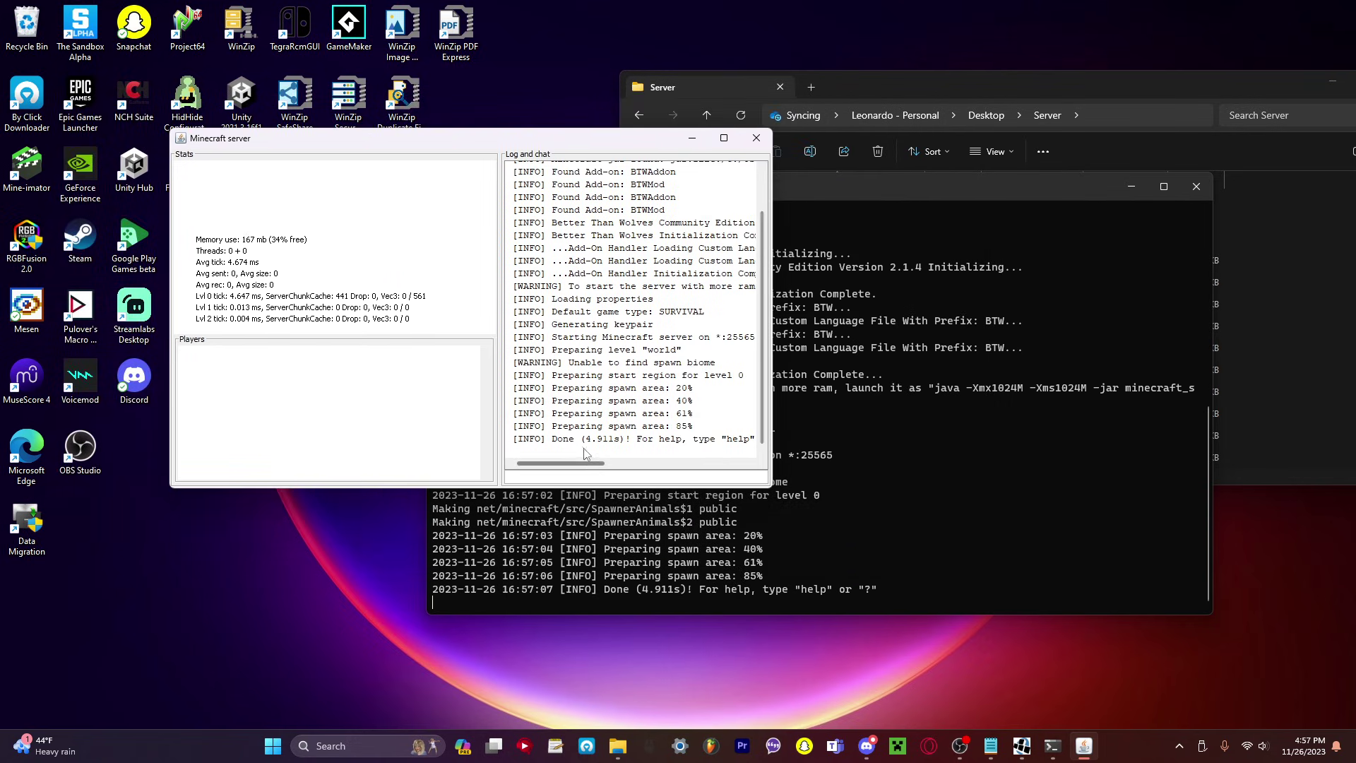
Switch to Minecraft, check that the local multiplayer server entry uses address 0, and join that server.
click(1028, 752)
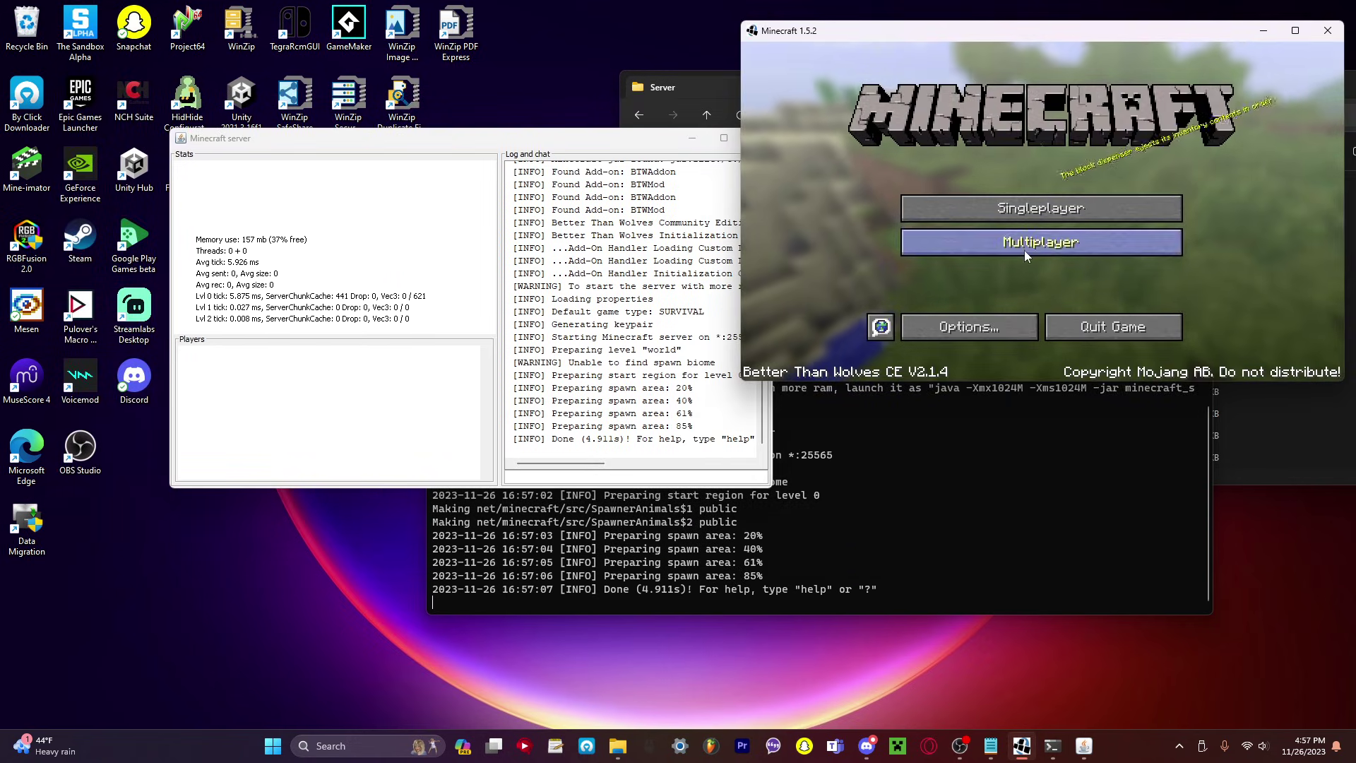
click(1031, 246)
click(1048, 194)
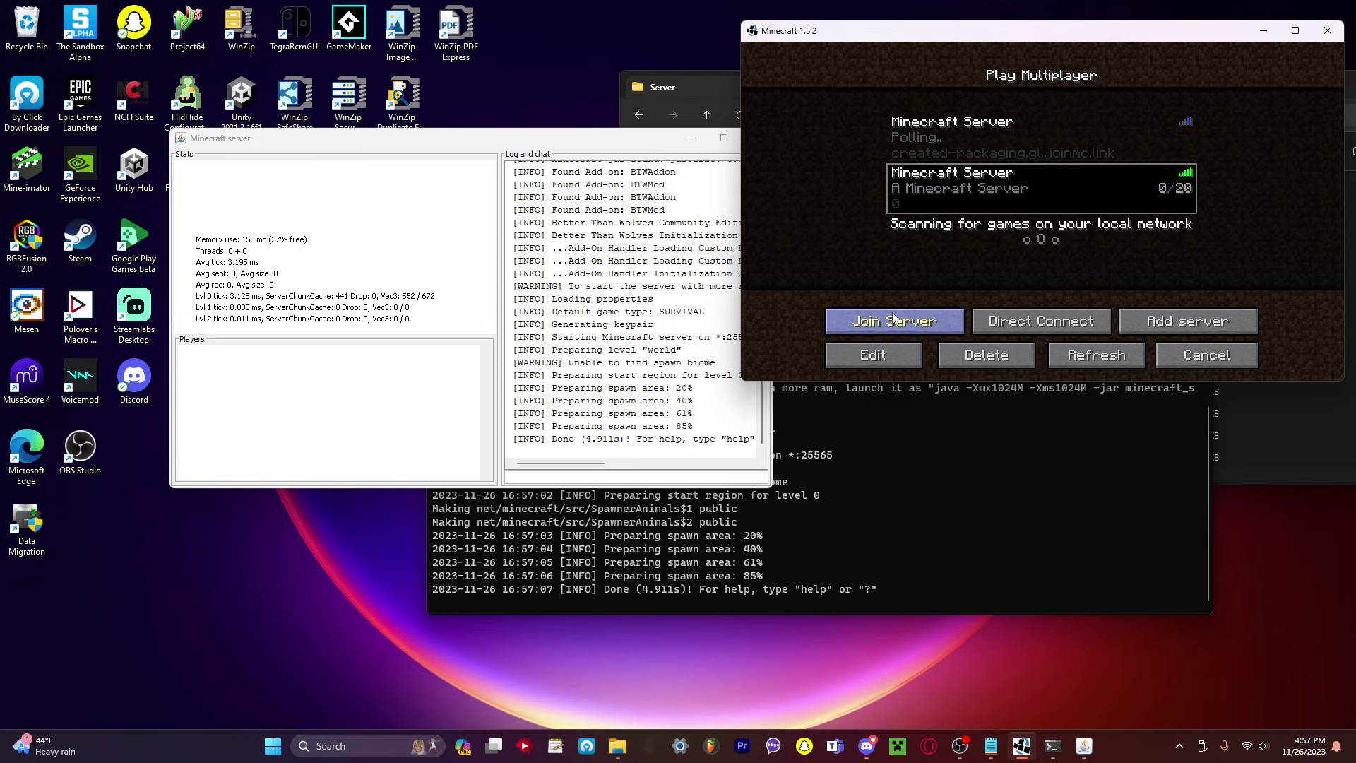
click(875, 349)
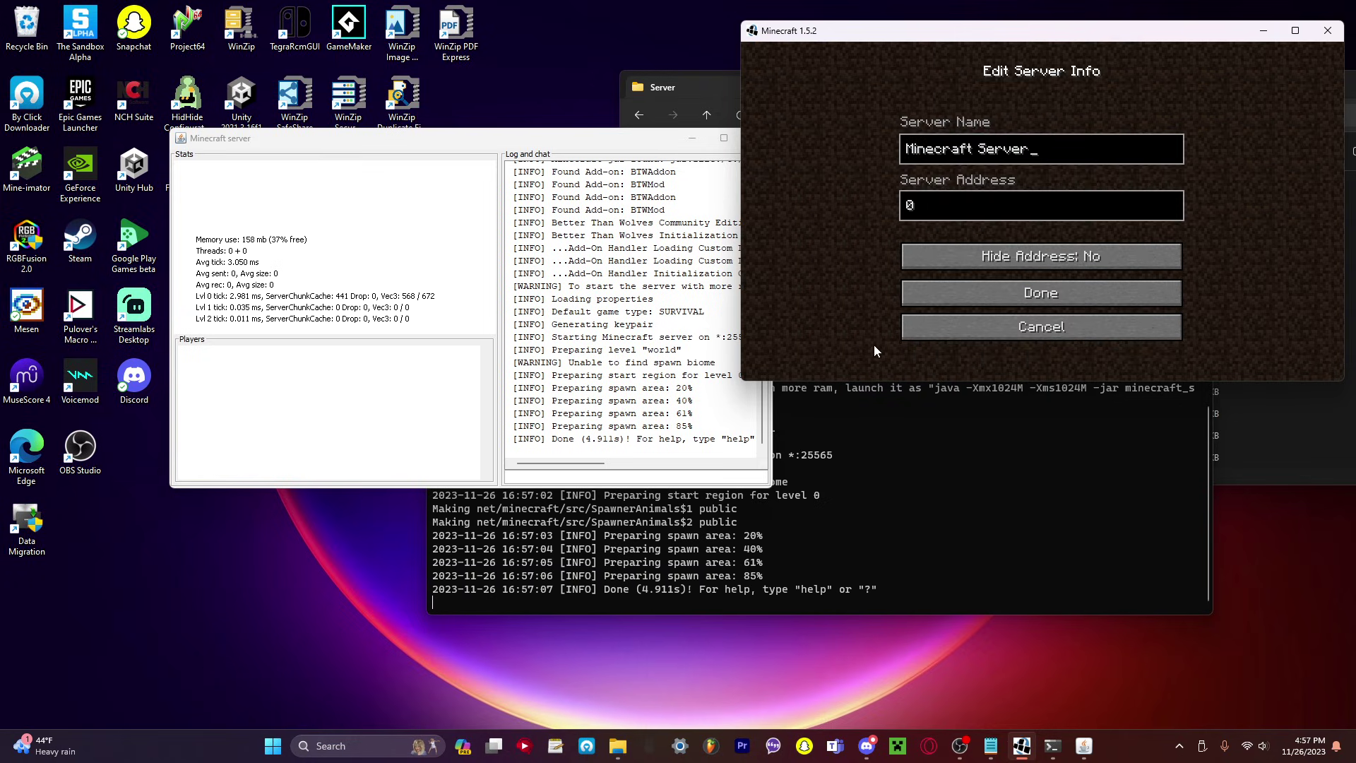
click(948, 290)
click(918, 315)
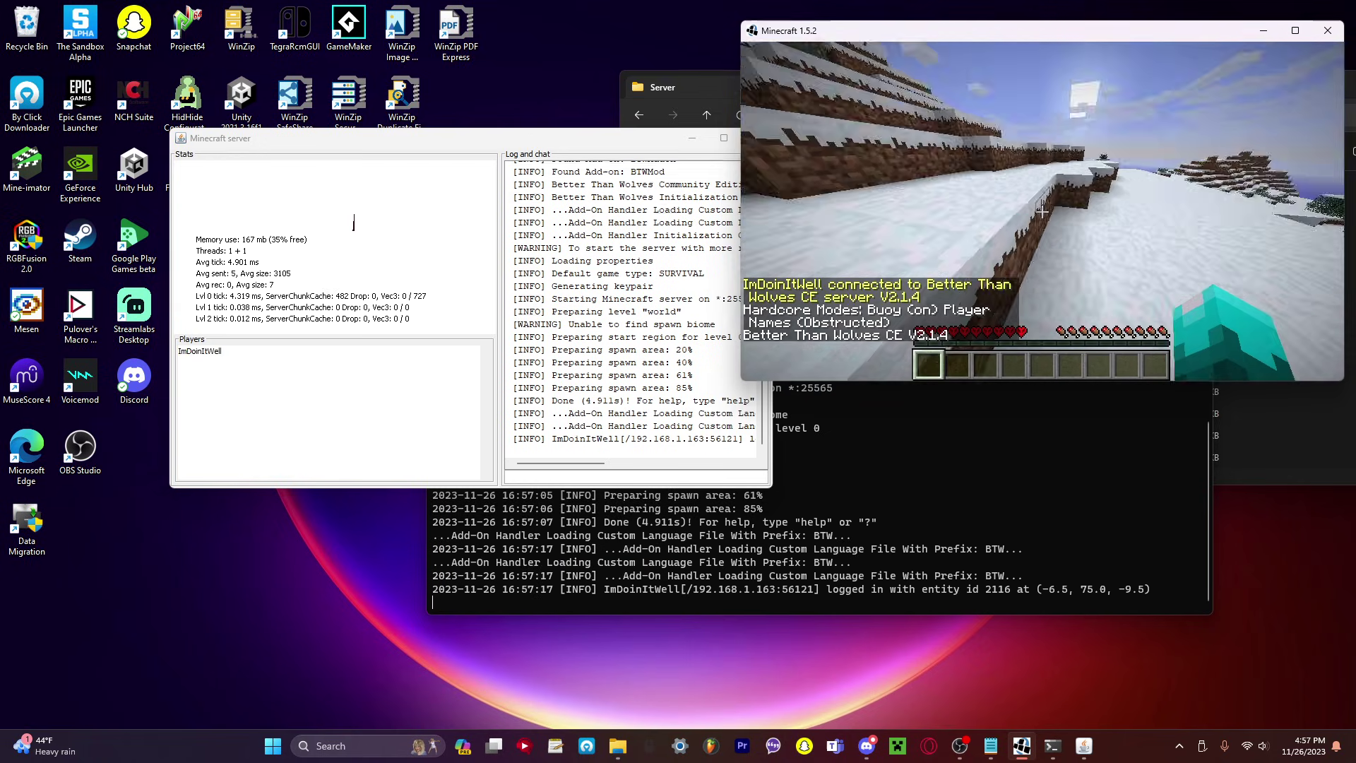
Disconnect from the local server, revisit the multiplayer server list, and return to the title screen.
key(Escape)
click(1045, 290)
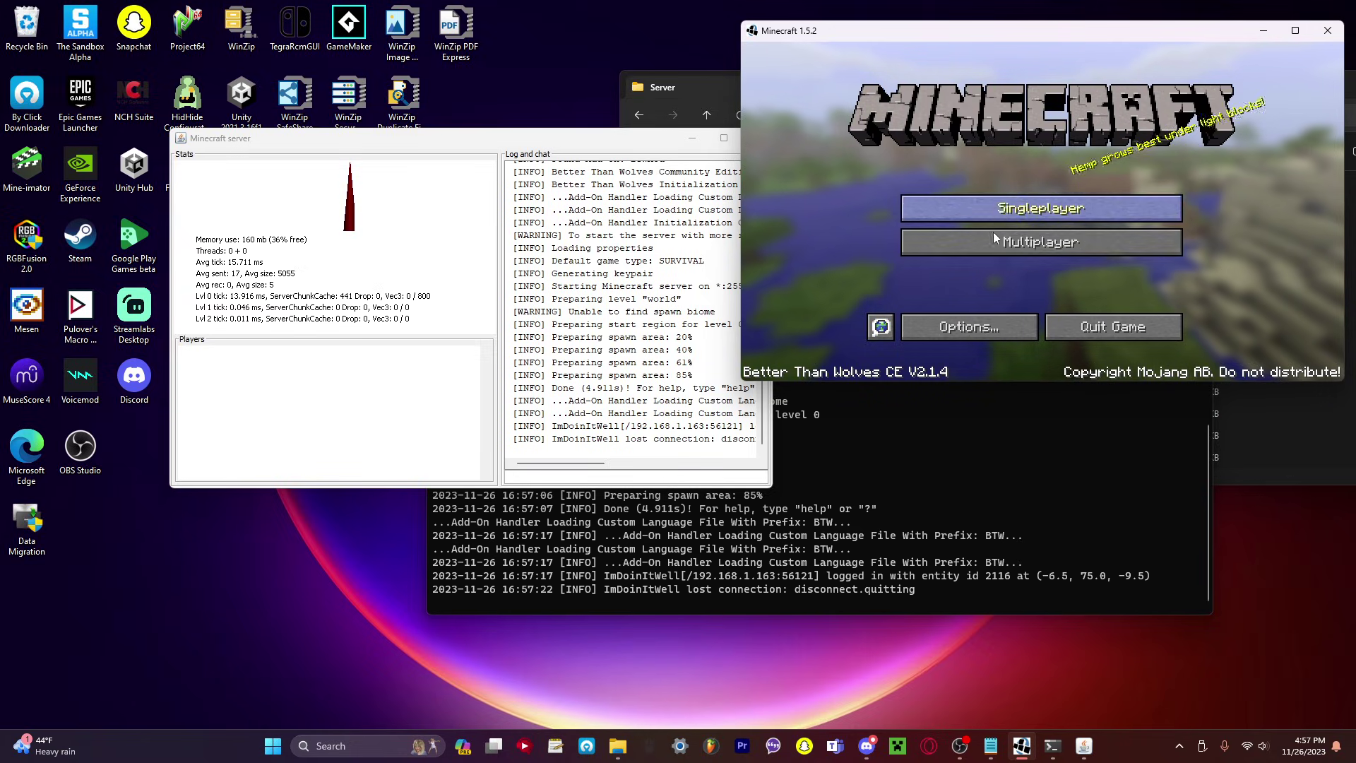
click(1038, 241)
click(1032, 187)
click(1207, 354)
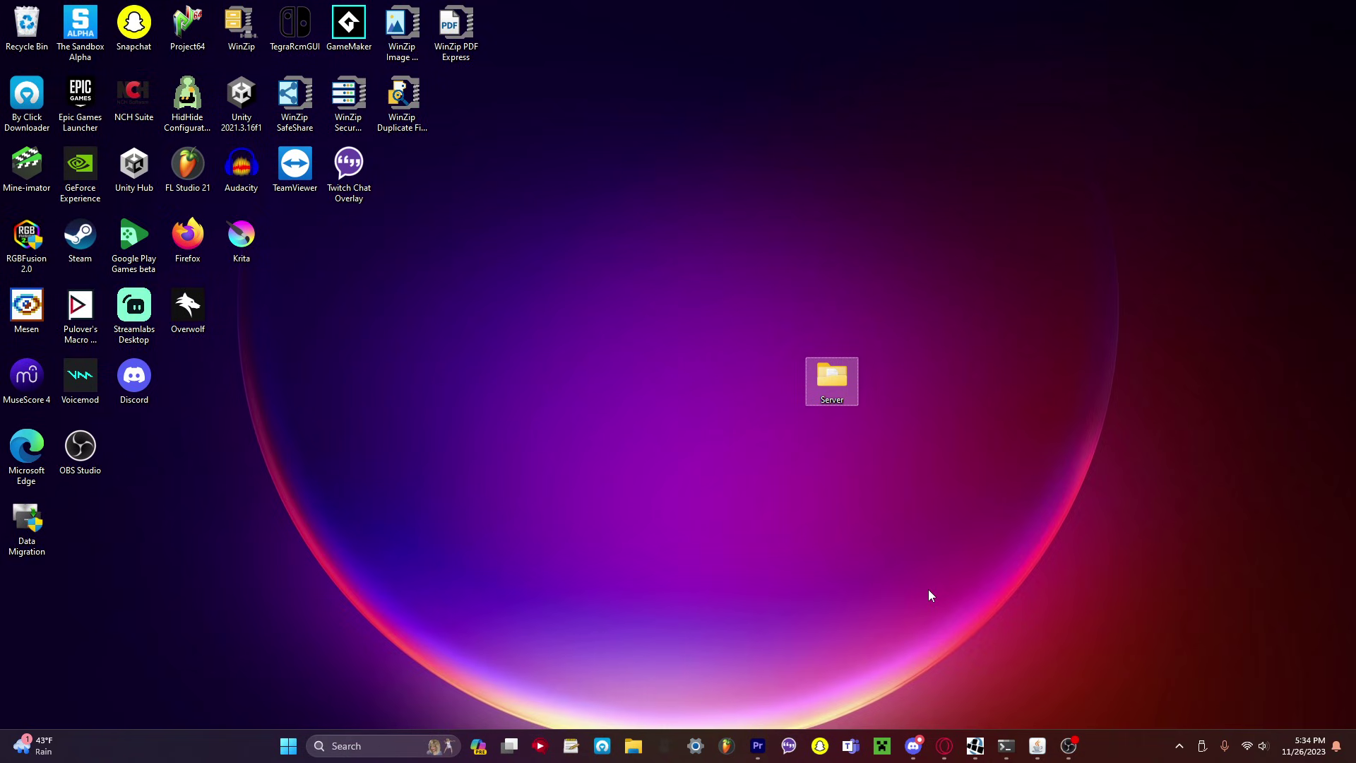
Launch the Playit.gg app from Windows search and move its console toward the middle of the desktop.
click(928, 596)
key(super)
text(play)
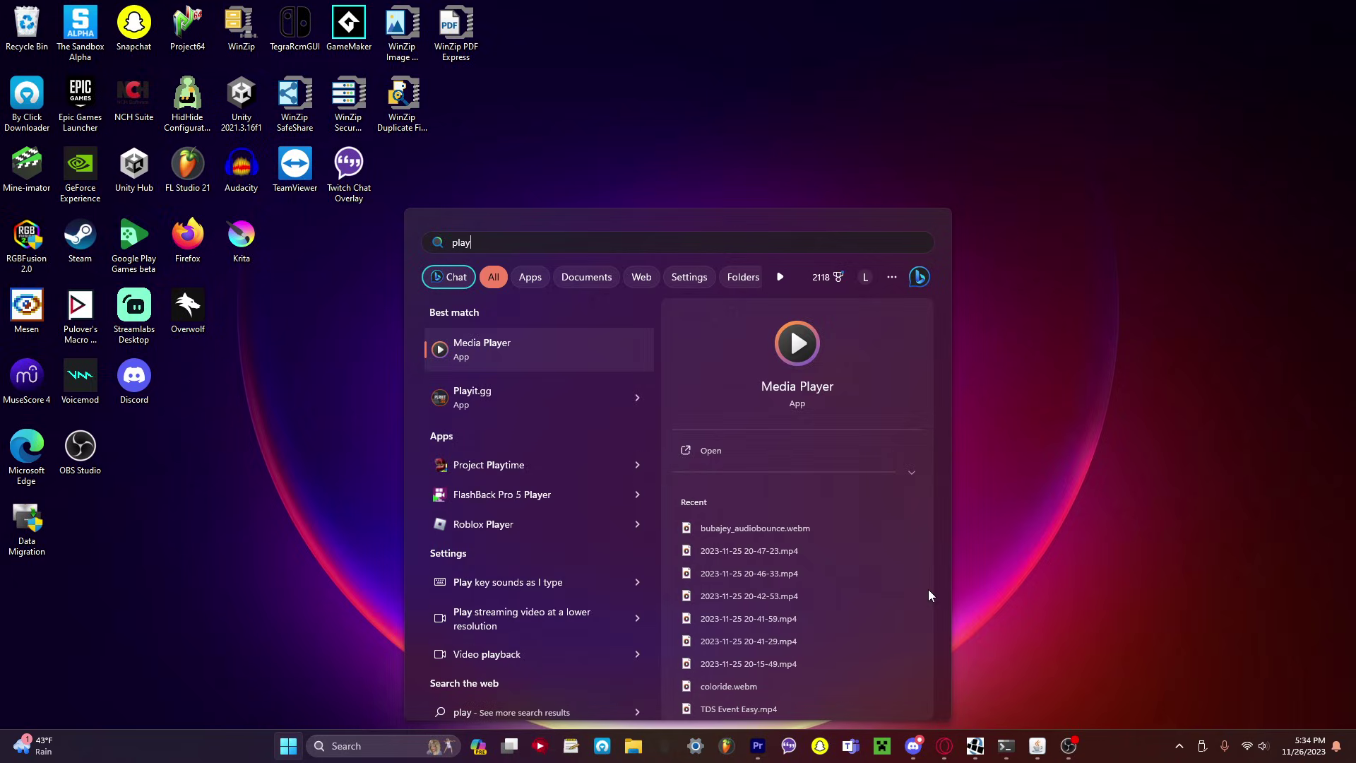
key(Down)
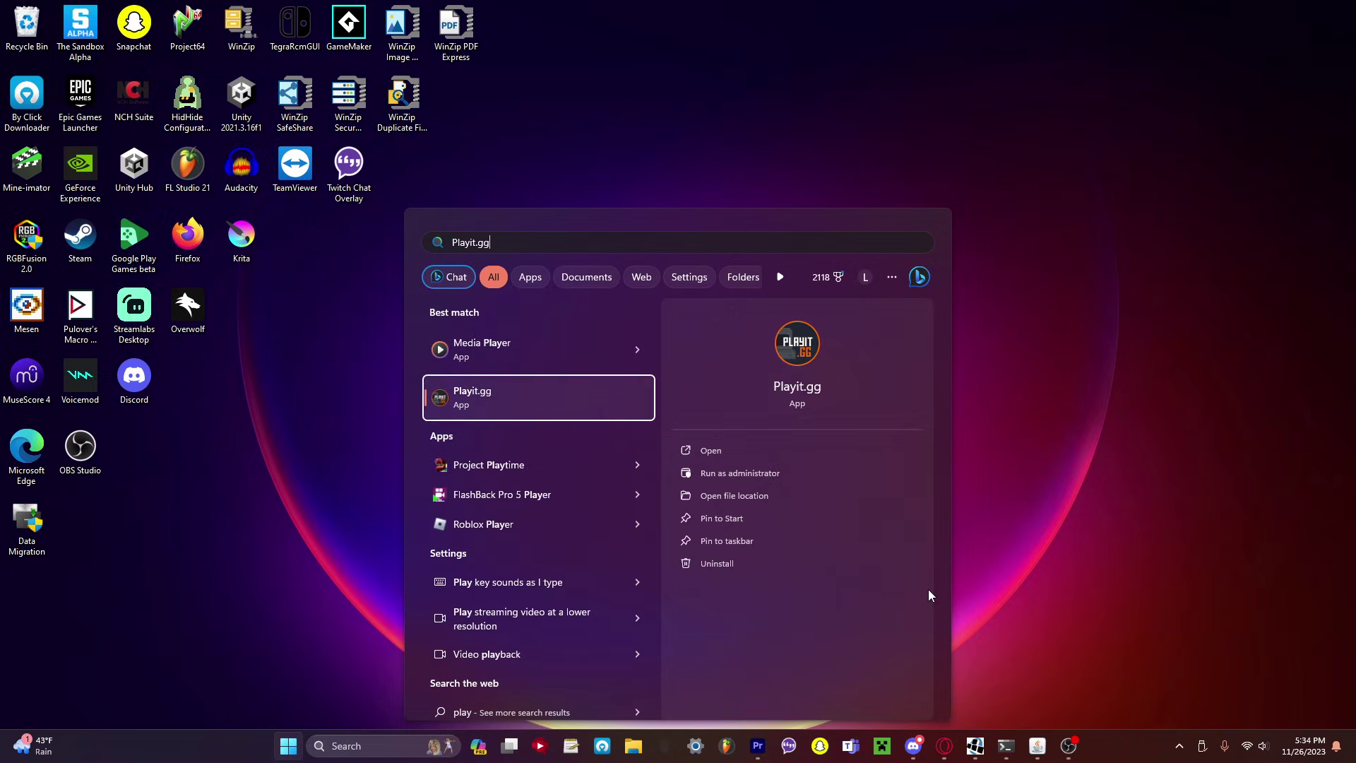
key(Return)
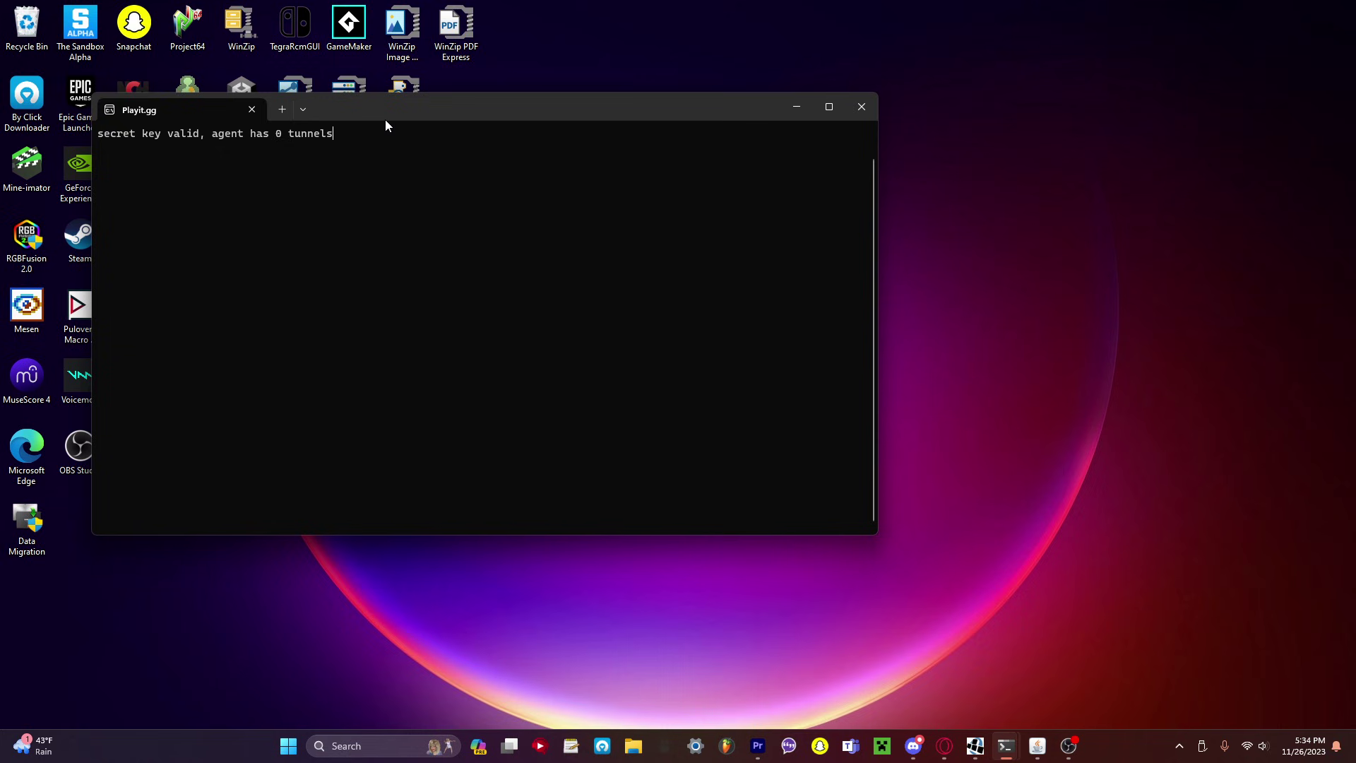
drag(393, 120, 535, 181)
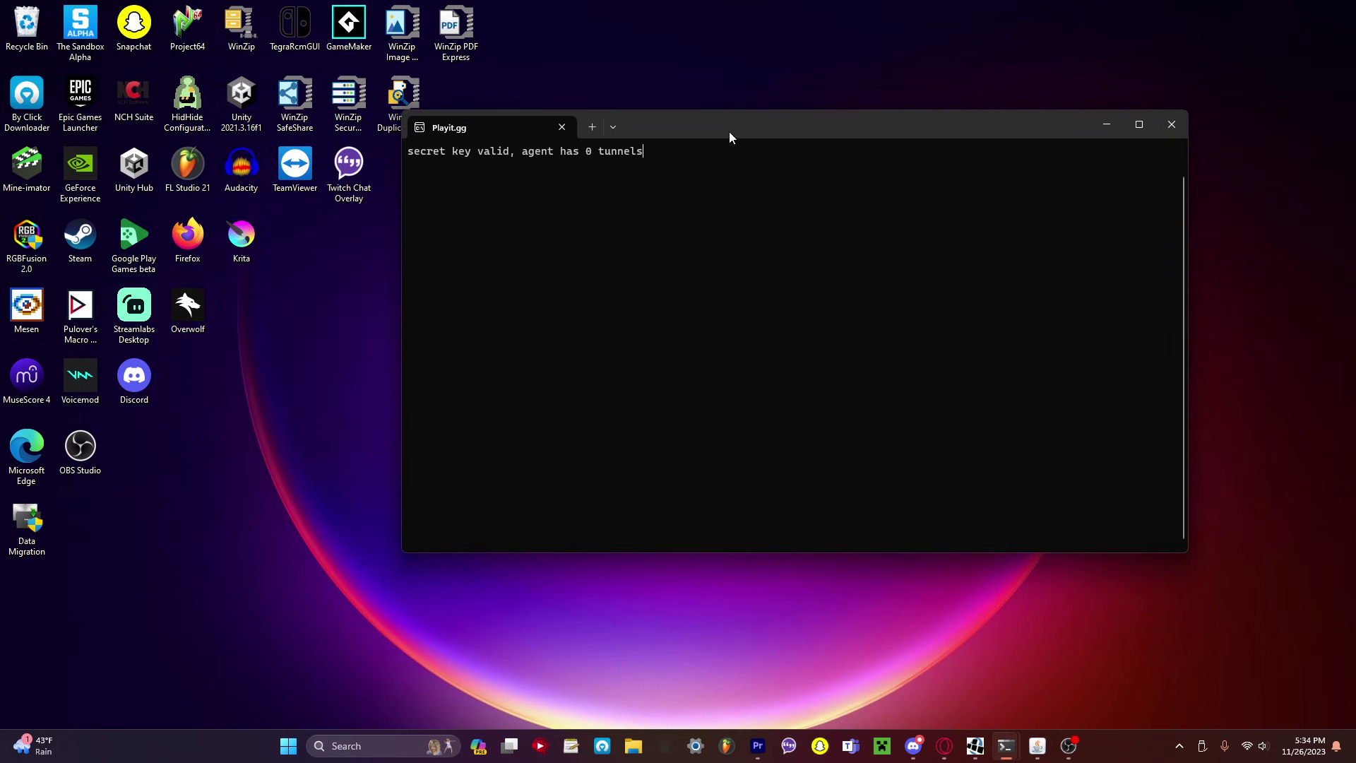
drag(730, 134, 854, 136)
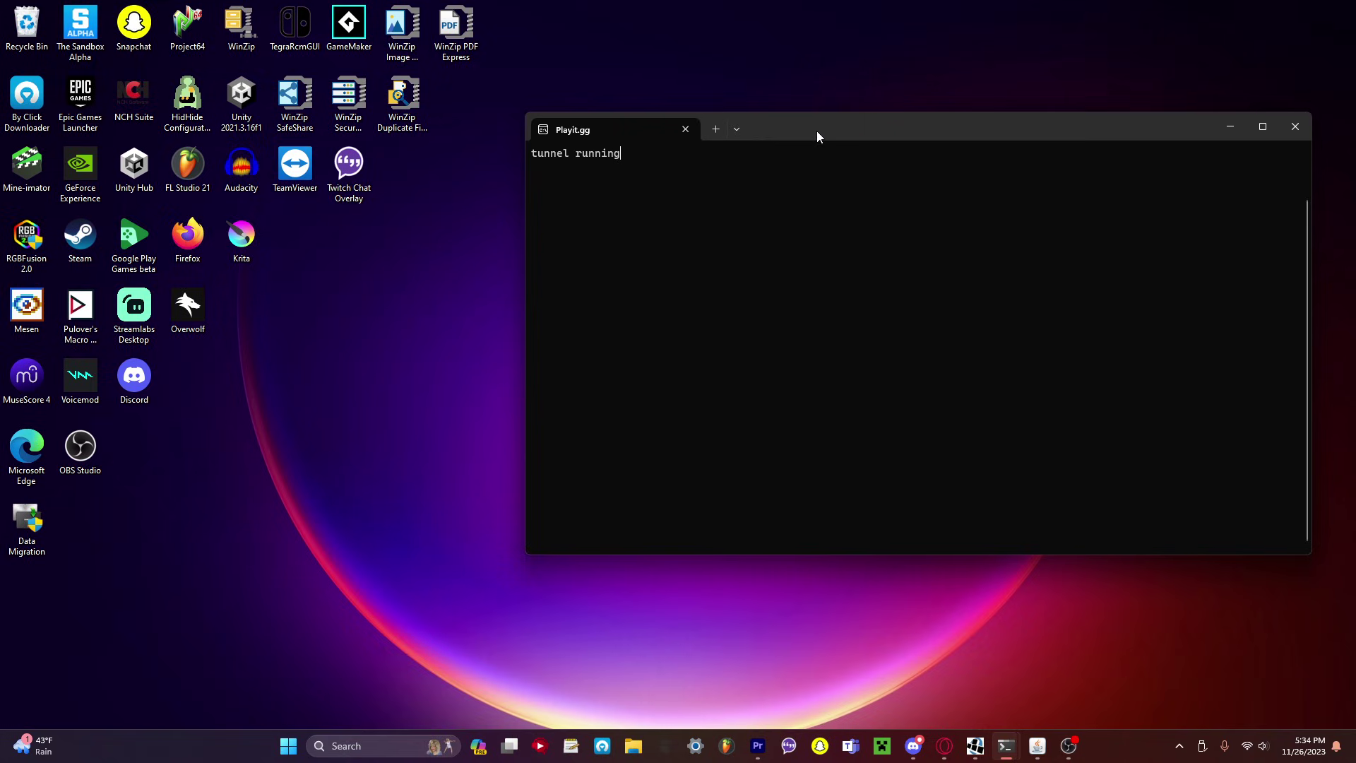
drag(817, 130, 690, 208)
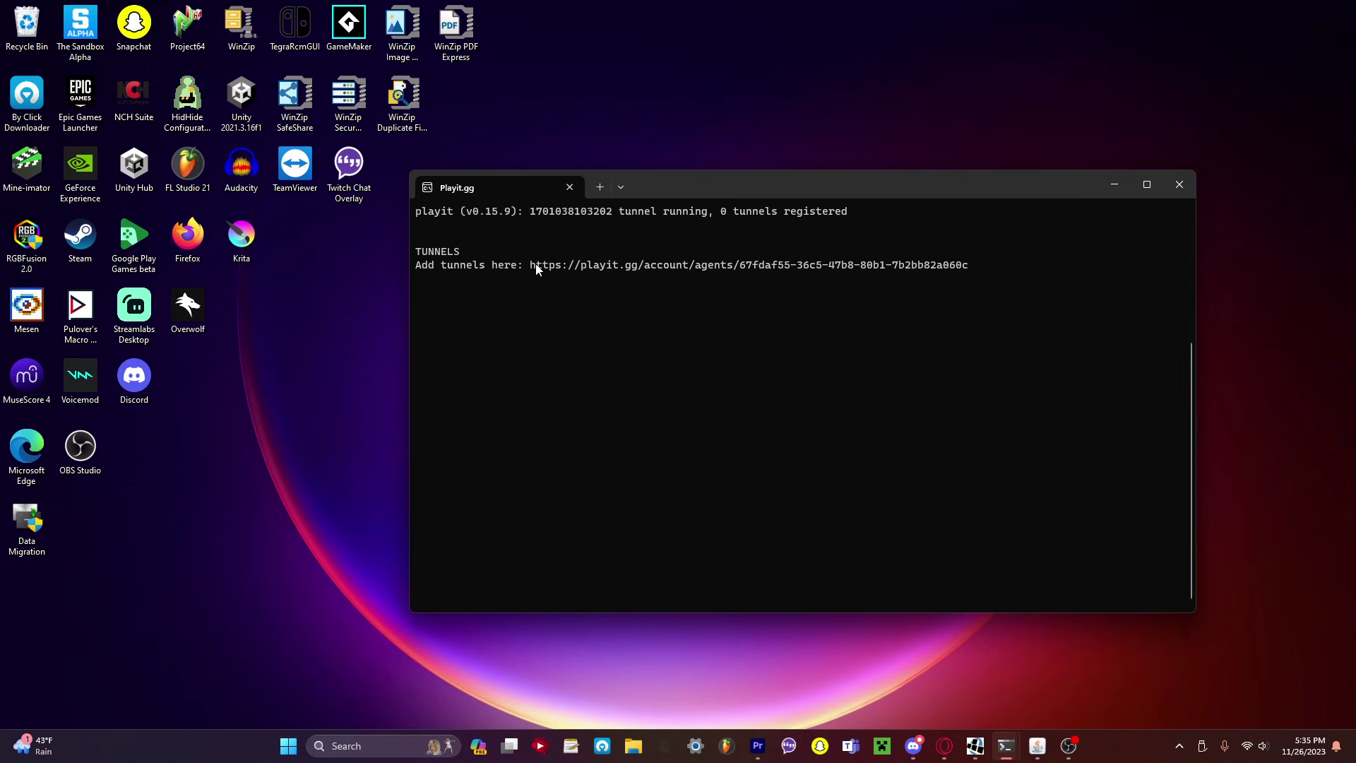
Copy the add-tunnels link from the Playit.gg console, switch to the agent's page in the browser, and close the spare playit.gg tab.
drag(526, 266, 964, 266)
right_click(969, 281)
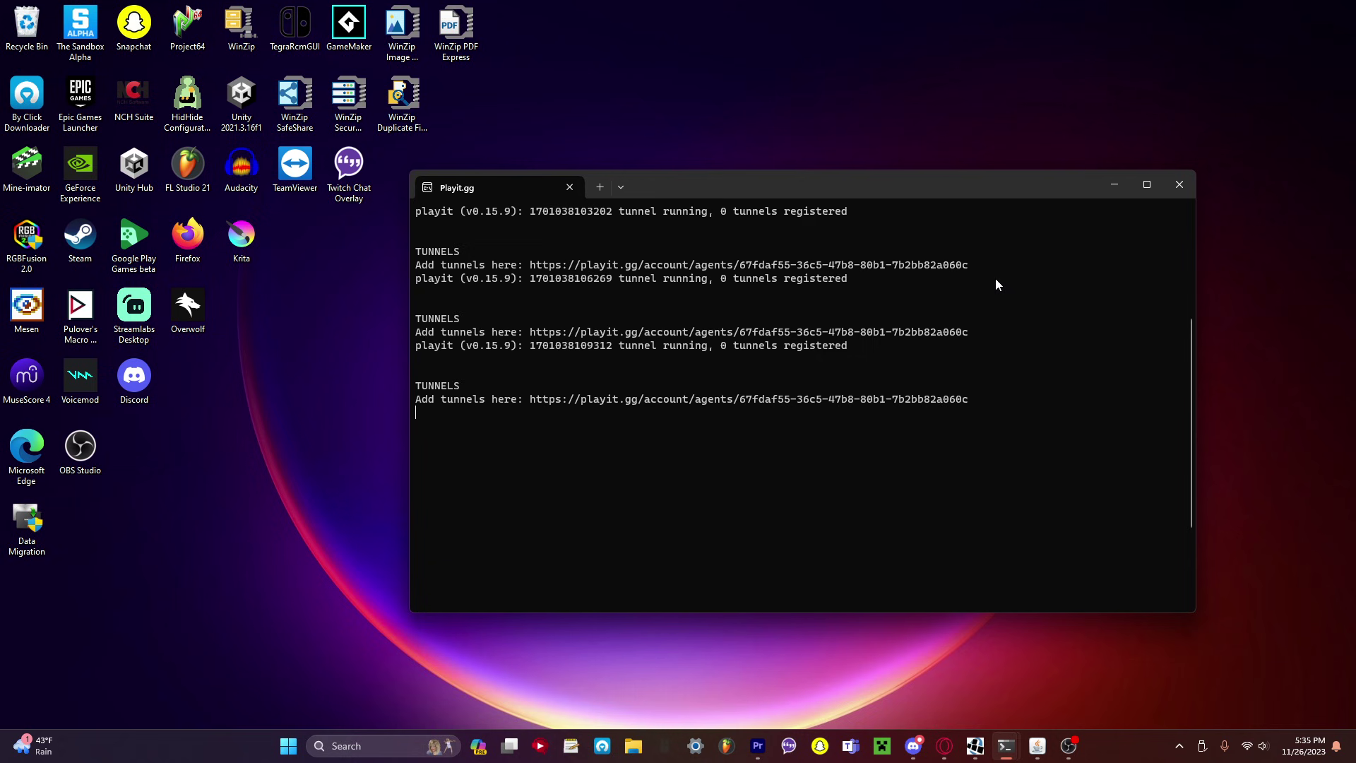
click(946, 746)
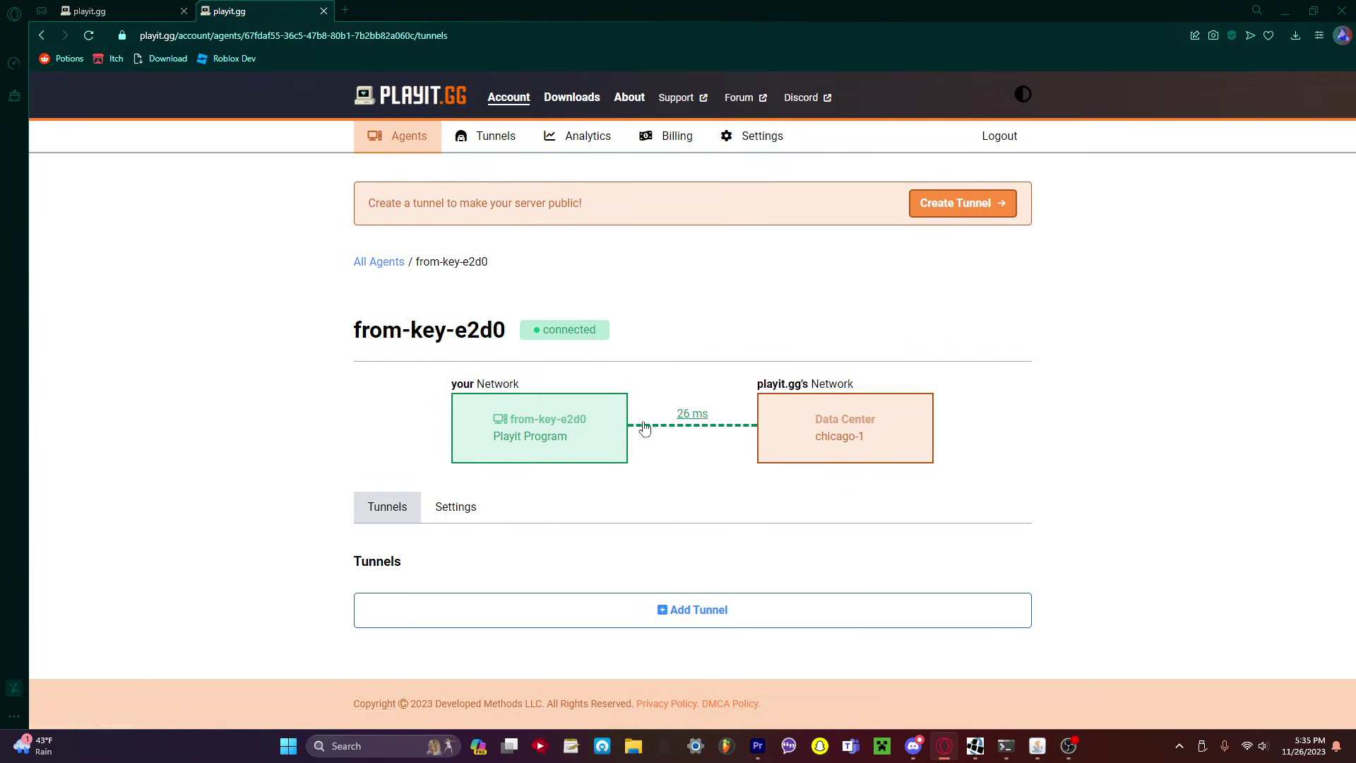
click(183, 12)
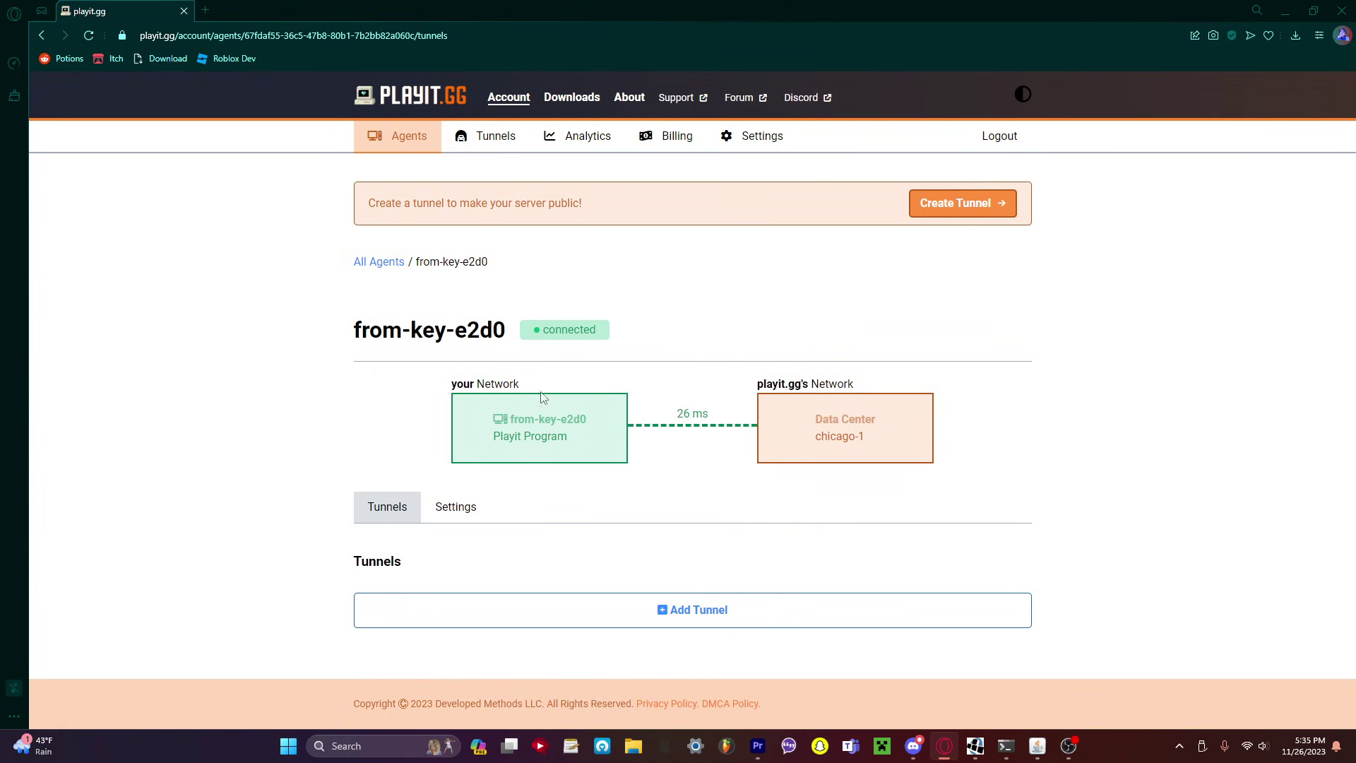
Add a shared-IP tunnel to the agent with region Global Anycast (free) and tunnel type Minecraft Java (game).
click(693, 613)
click(649, 397)
click(649, 400)
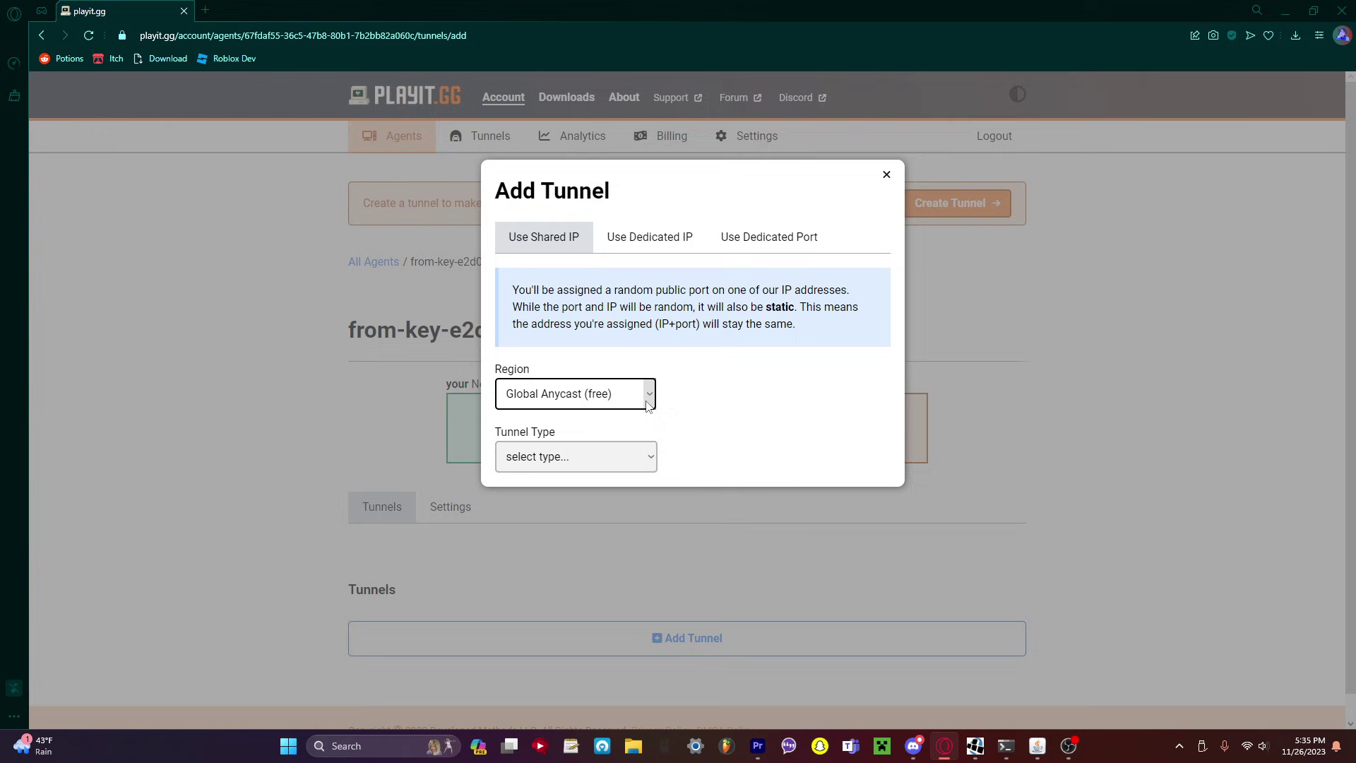
click(625, 405)
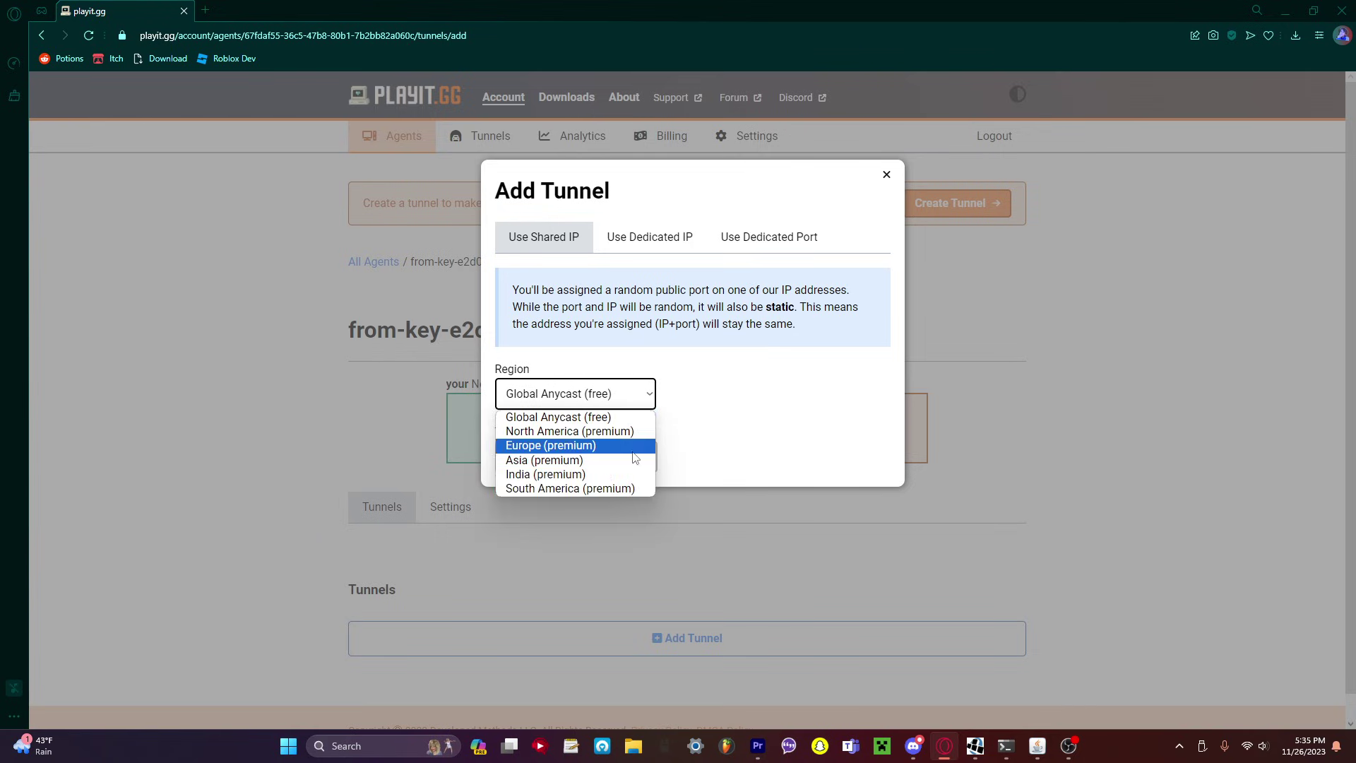
key(Down)
key(Down)
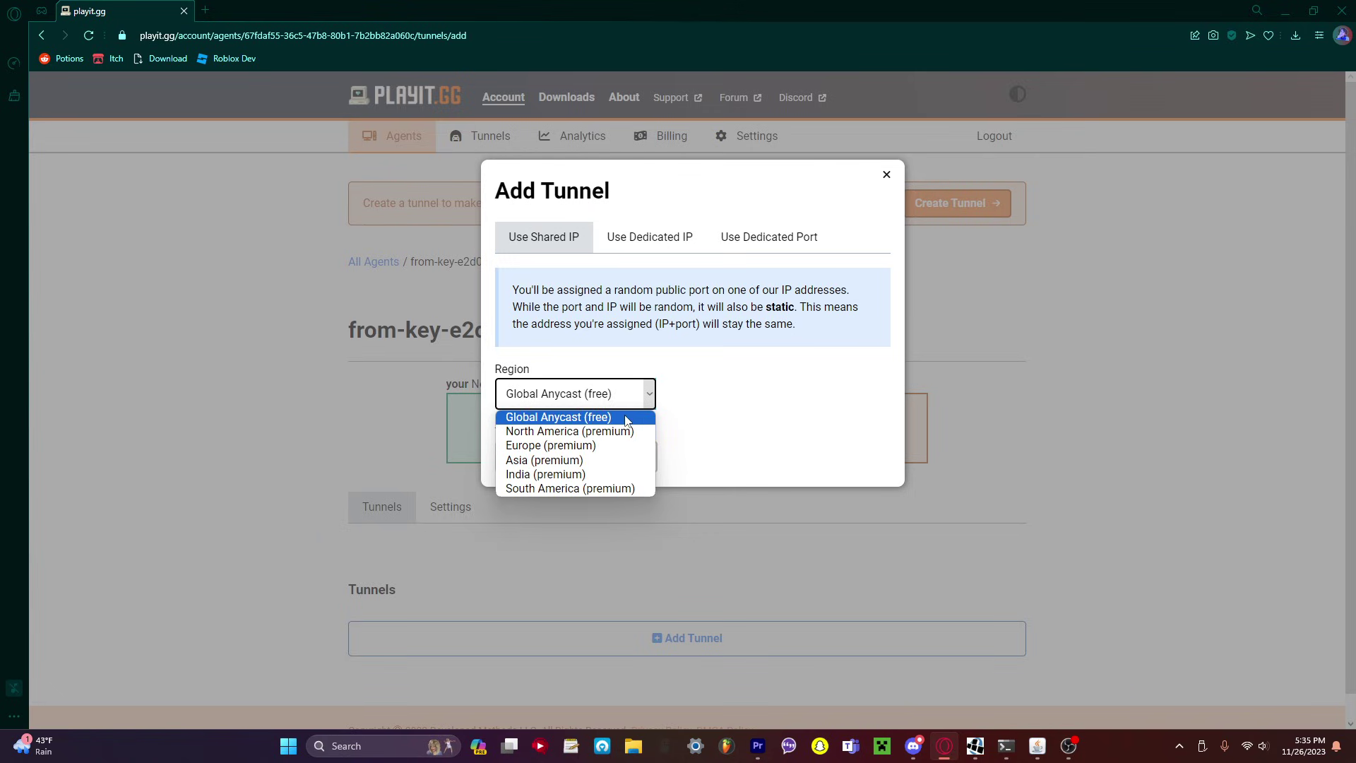
click(627, 418)
click(640, 463)
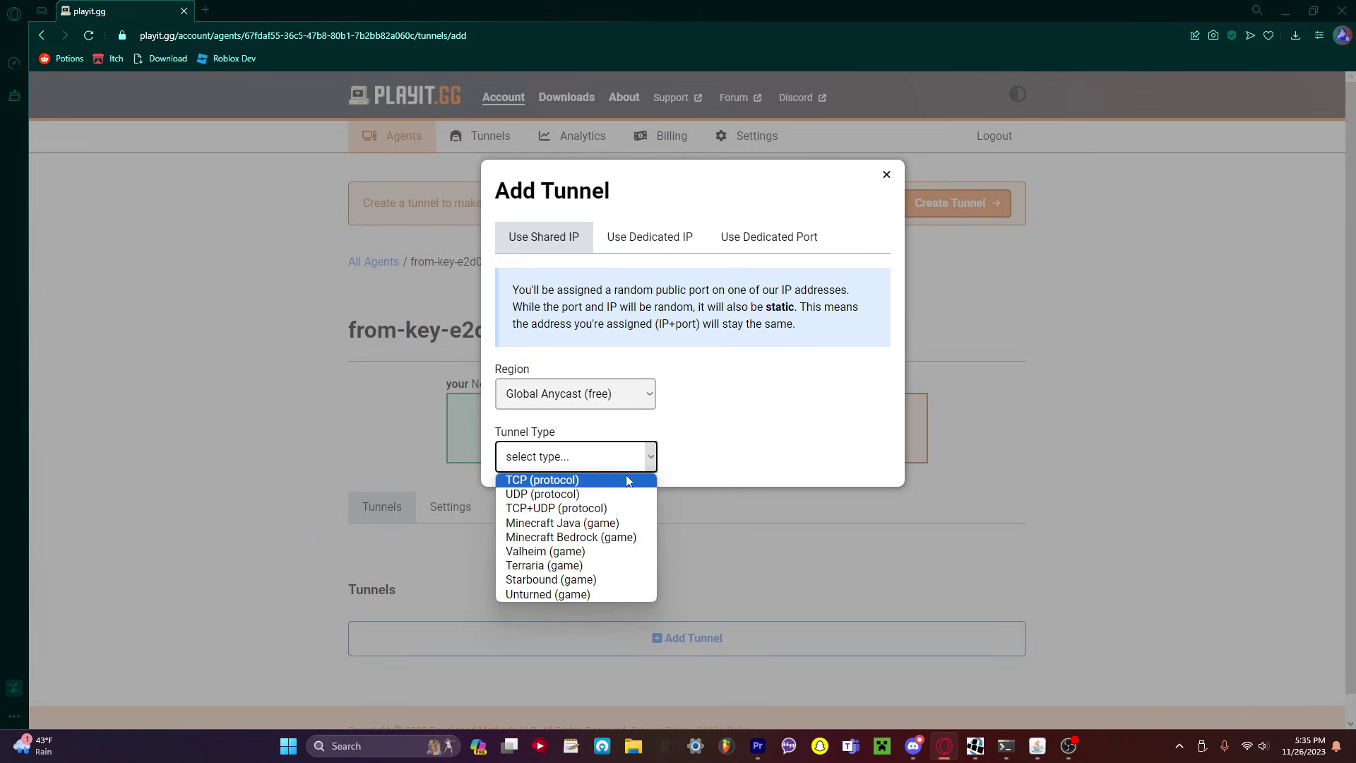
click(611, 524)
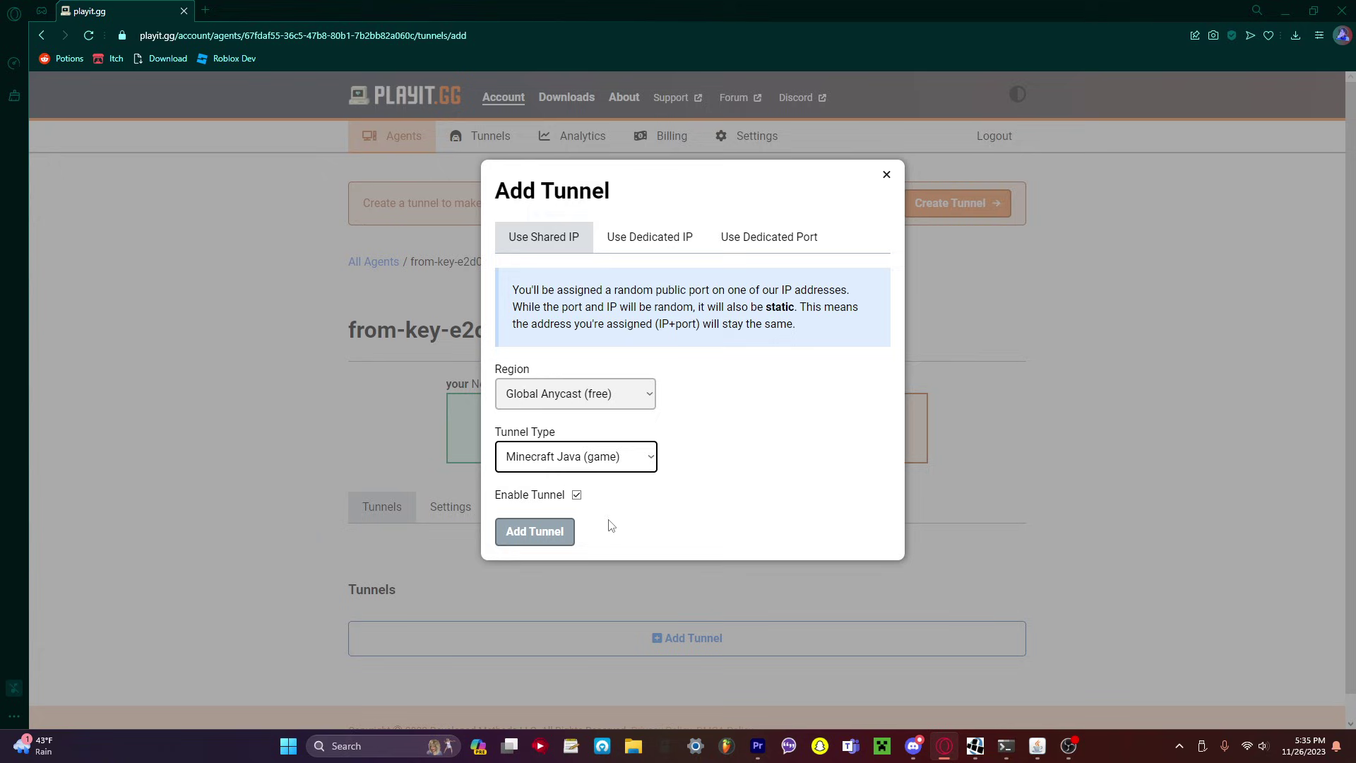
click(558, 532)
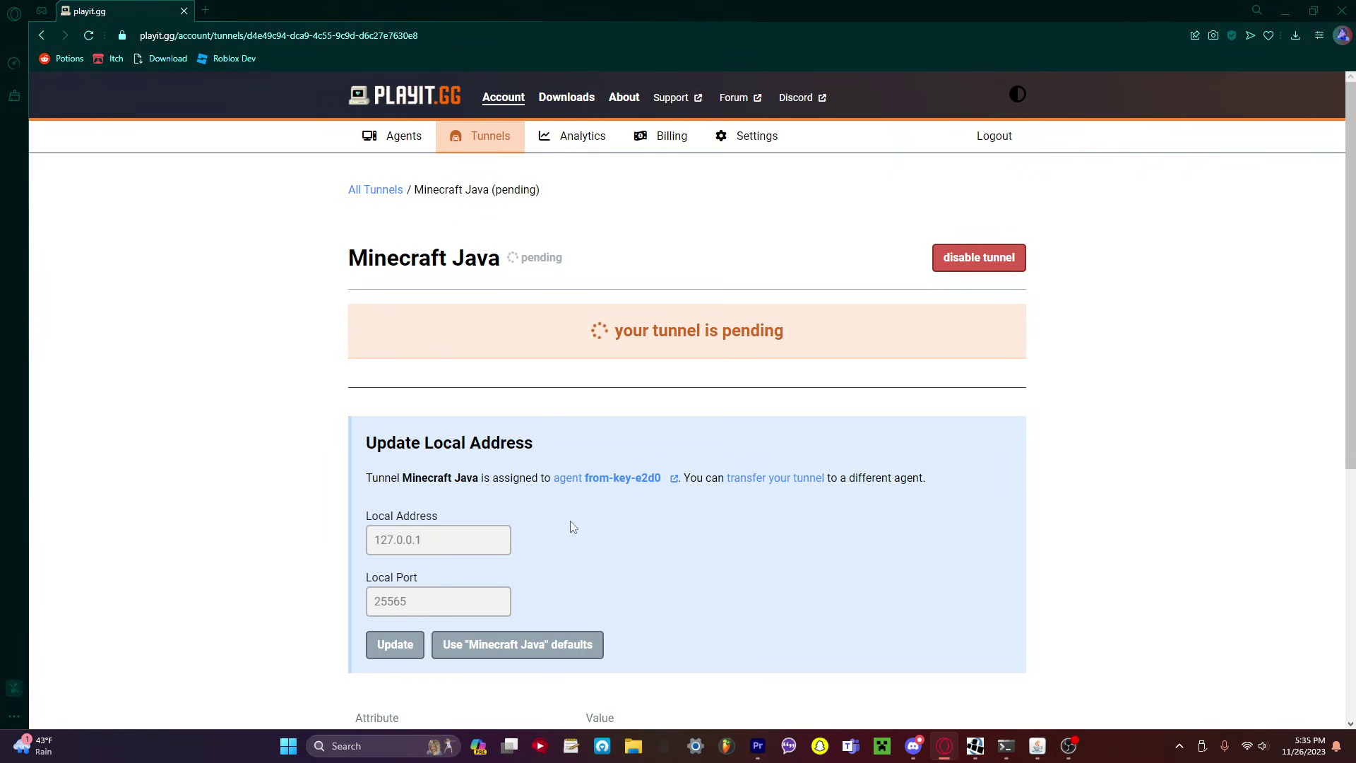
Look over the new tunnel's page and copy its public joinmc.link address.
scroll(1058, 461, down, 5)
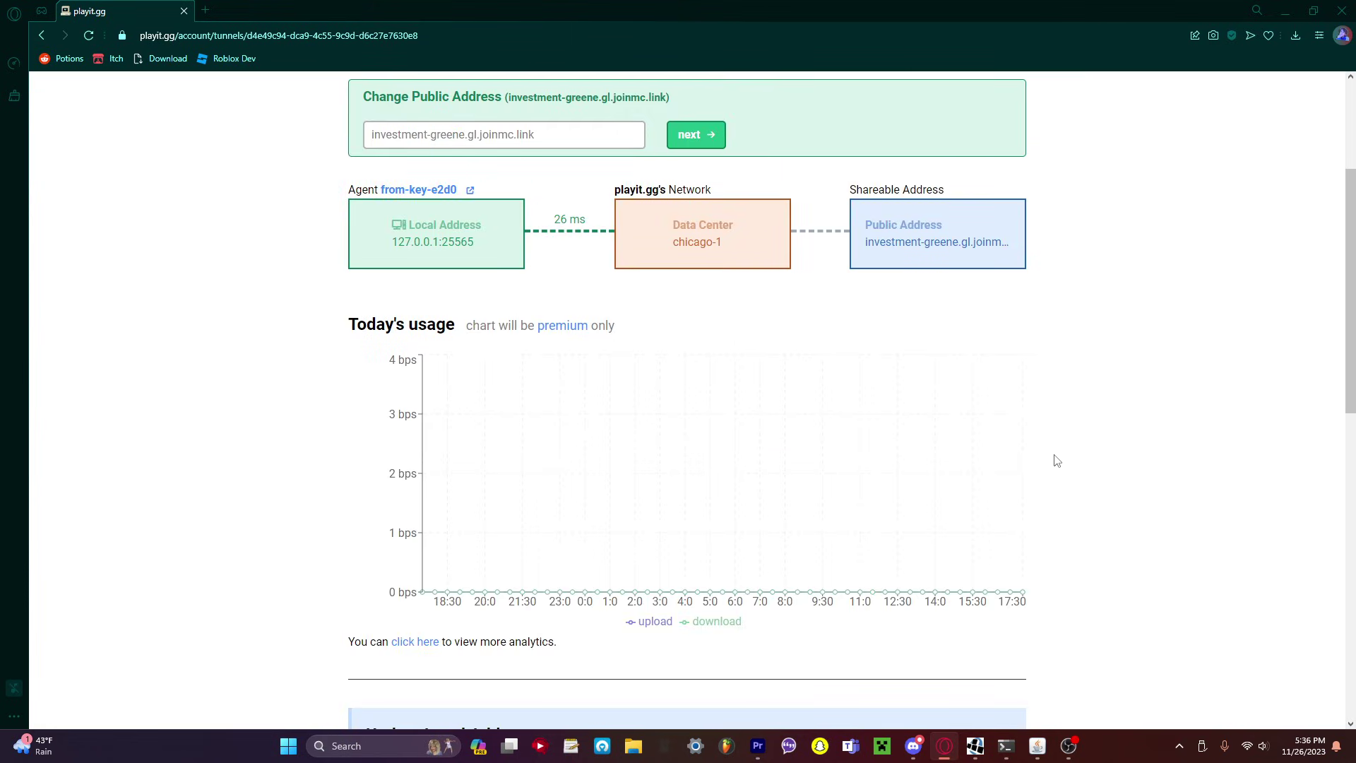
scroll(836, 530, up, 3)
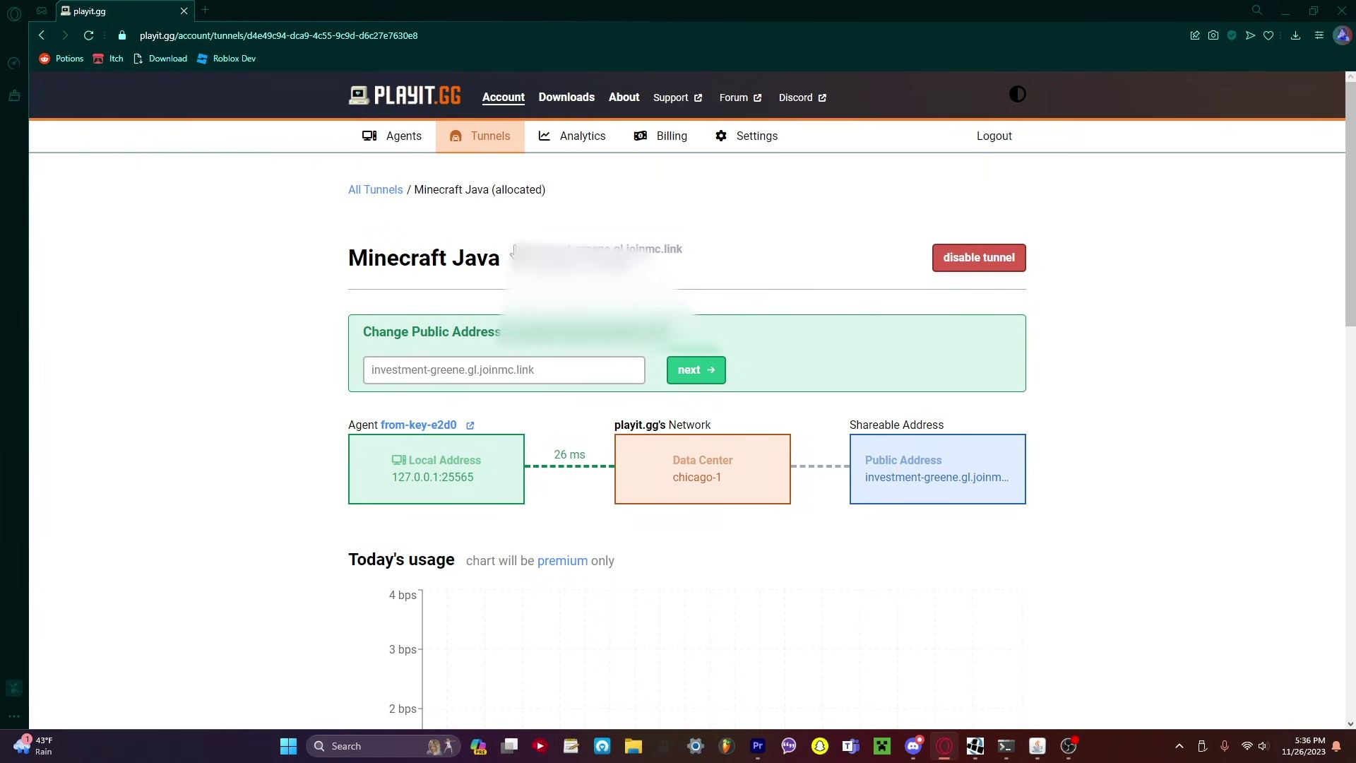
drag(516, 251, 682, 250)
key(ctrl+c)
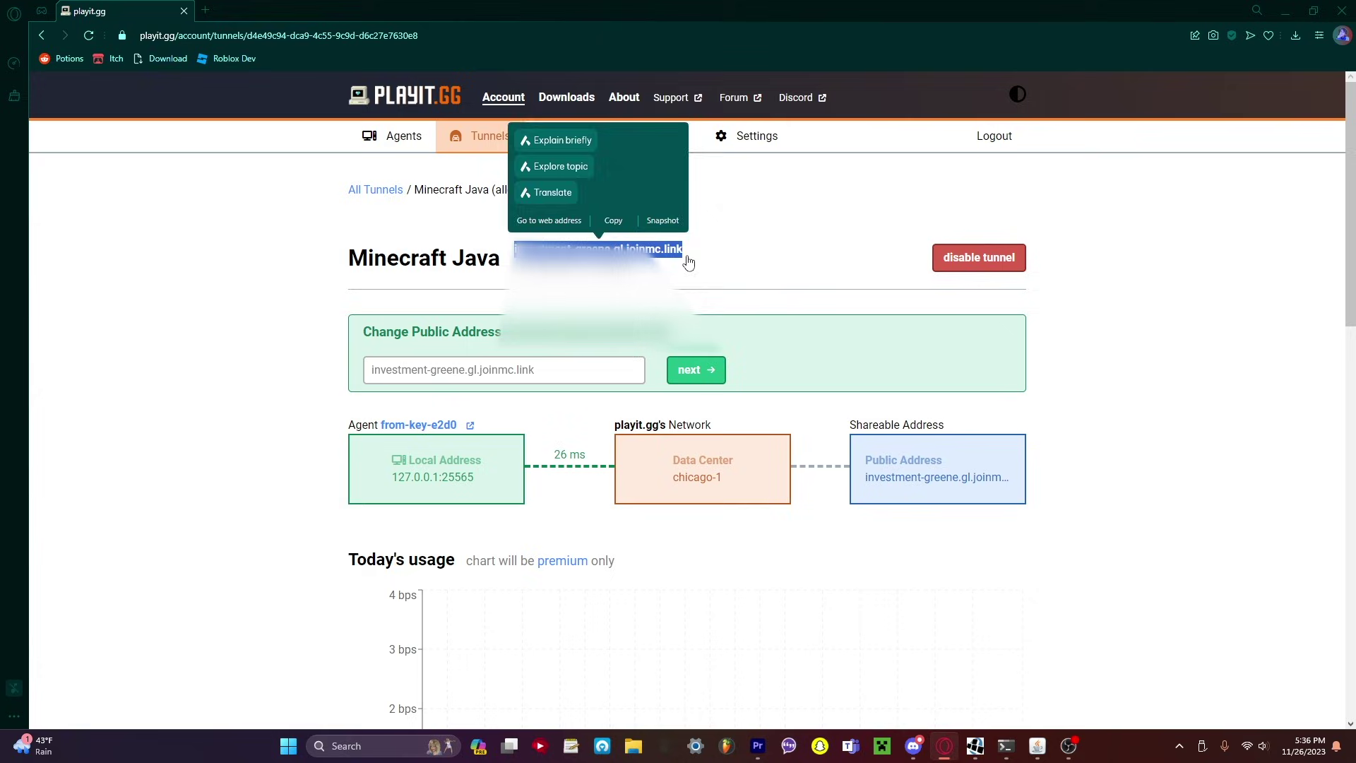
click(763, 249)
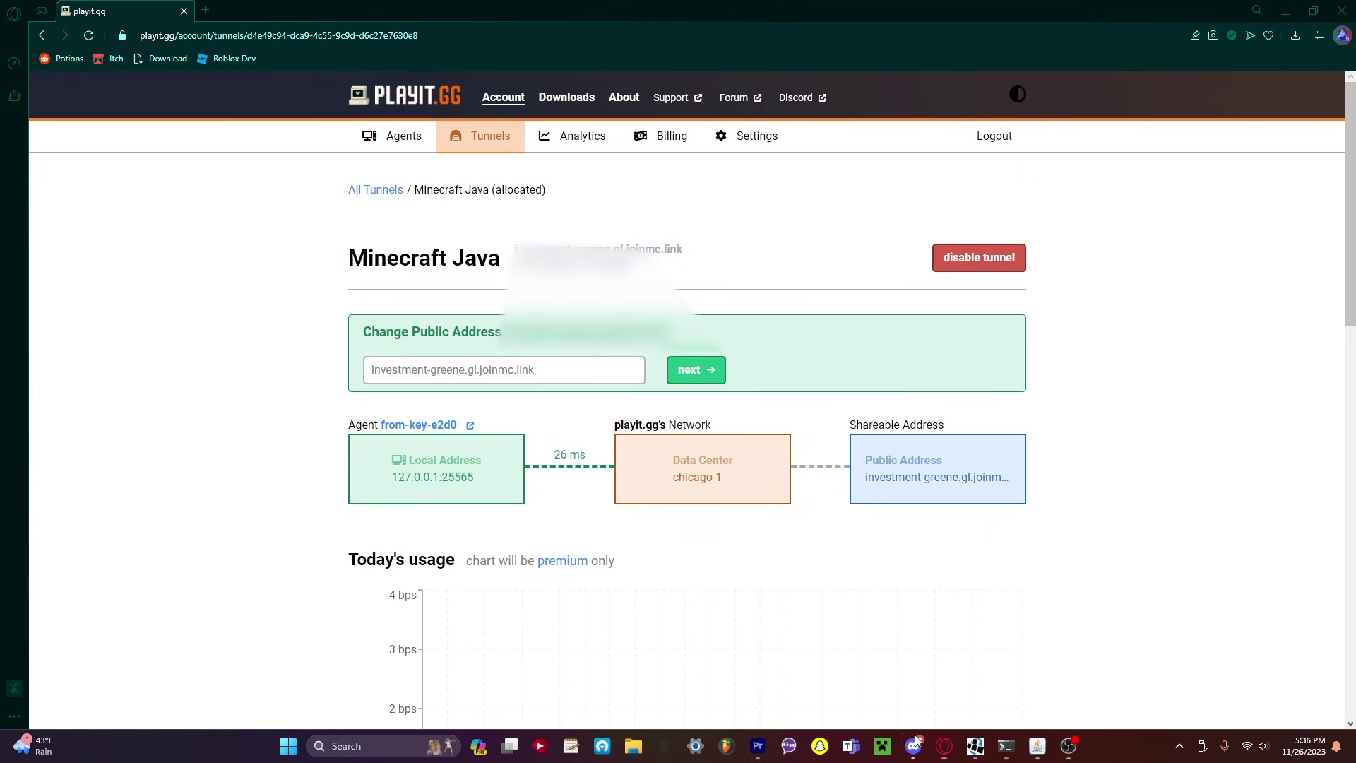
Switch to Minecraft and add a multiplayer server named awdaw with the copied address investment-greene.gl.joinmc.link.
click(976, 747)
drag(1029, 253, 1088, 133)
click(1060, 258)
click(1099, 421)
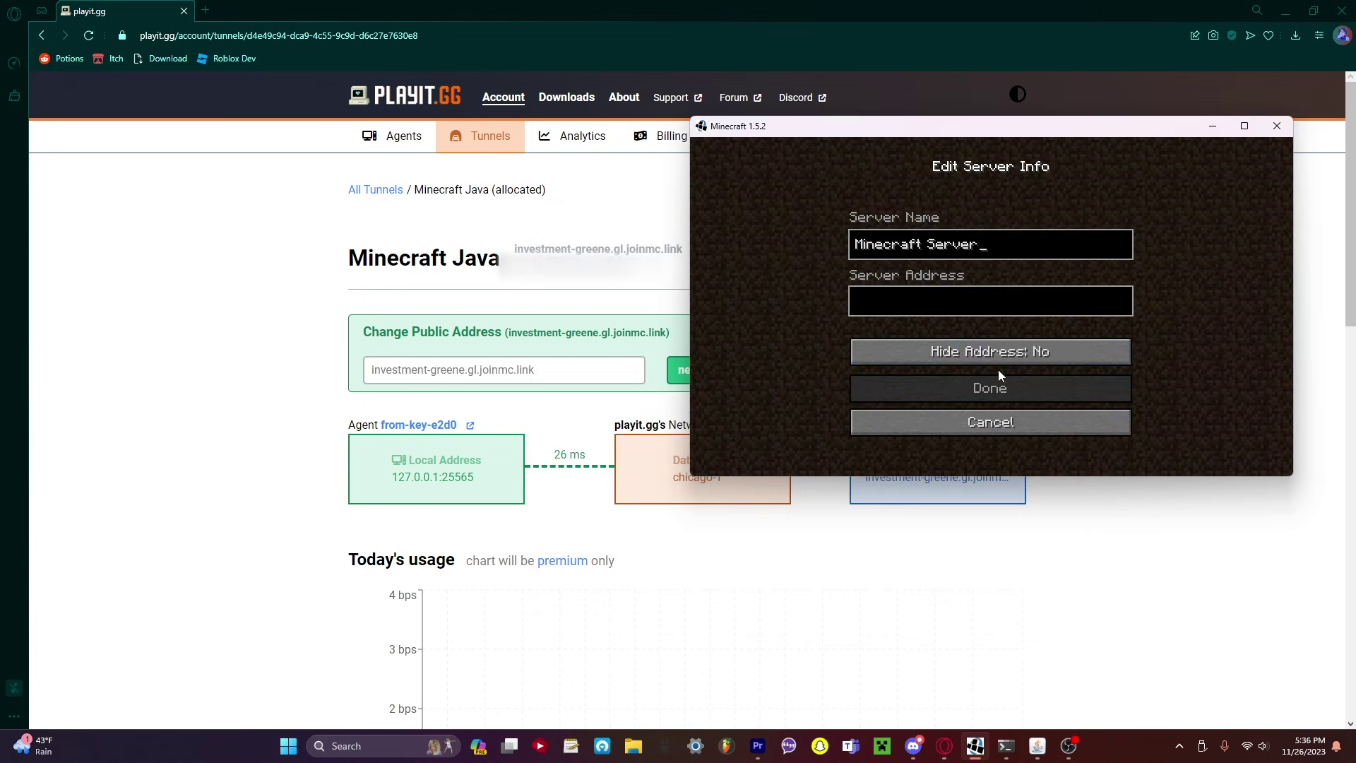
click(961, 291)
key(ctrl+v)
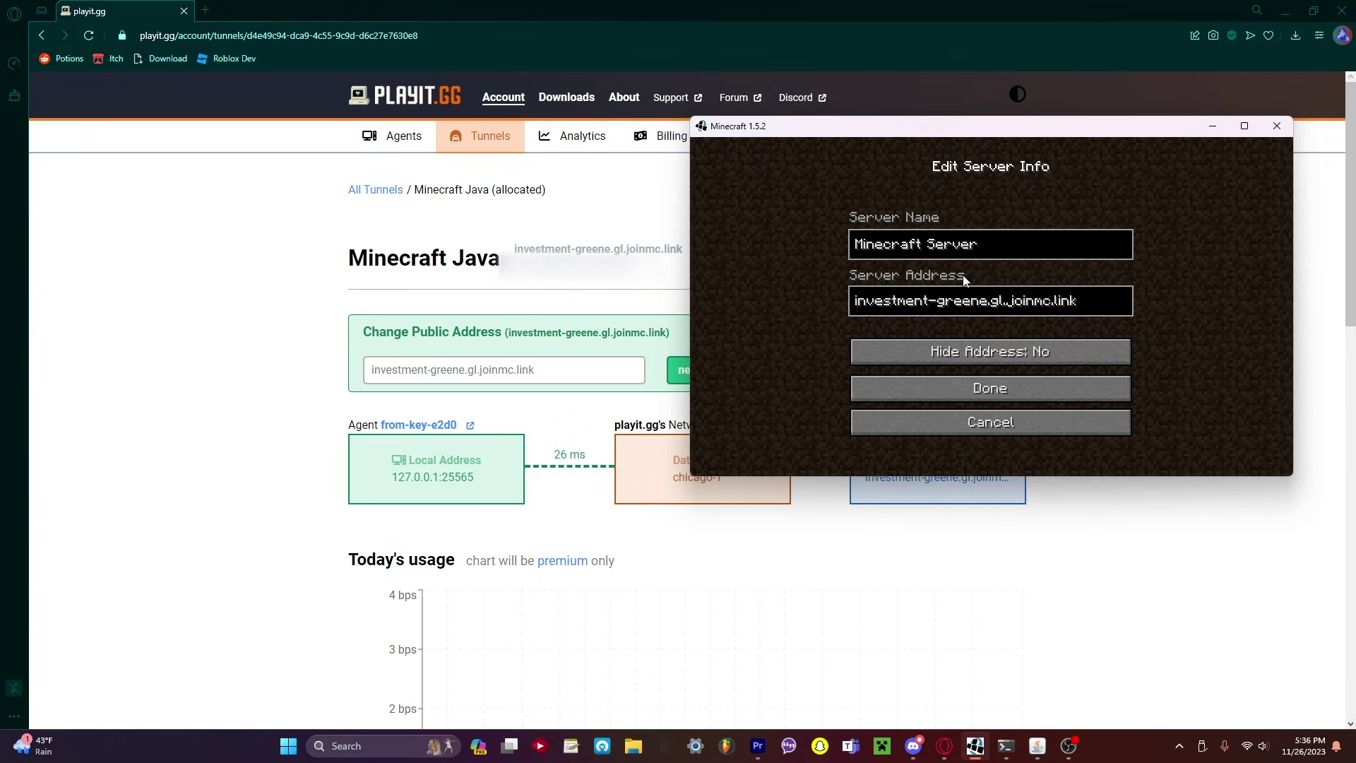
key(ctrl+a)
key(BackSpace)
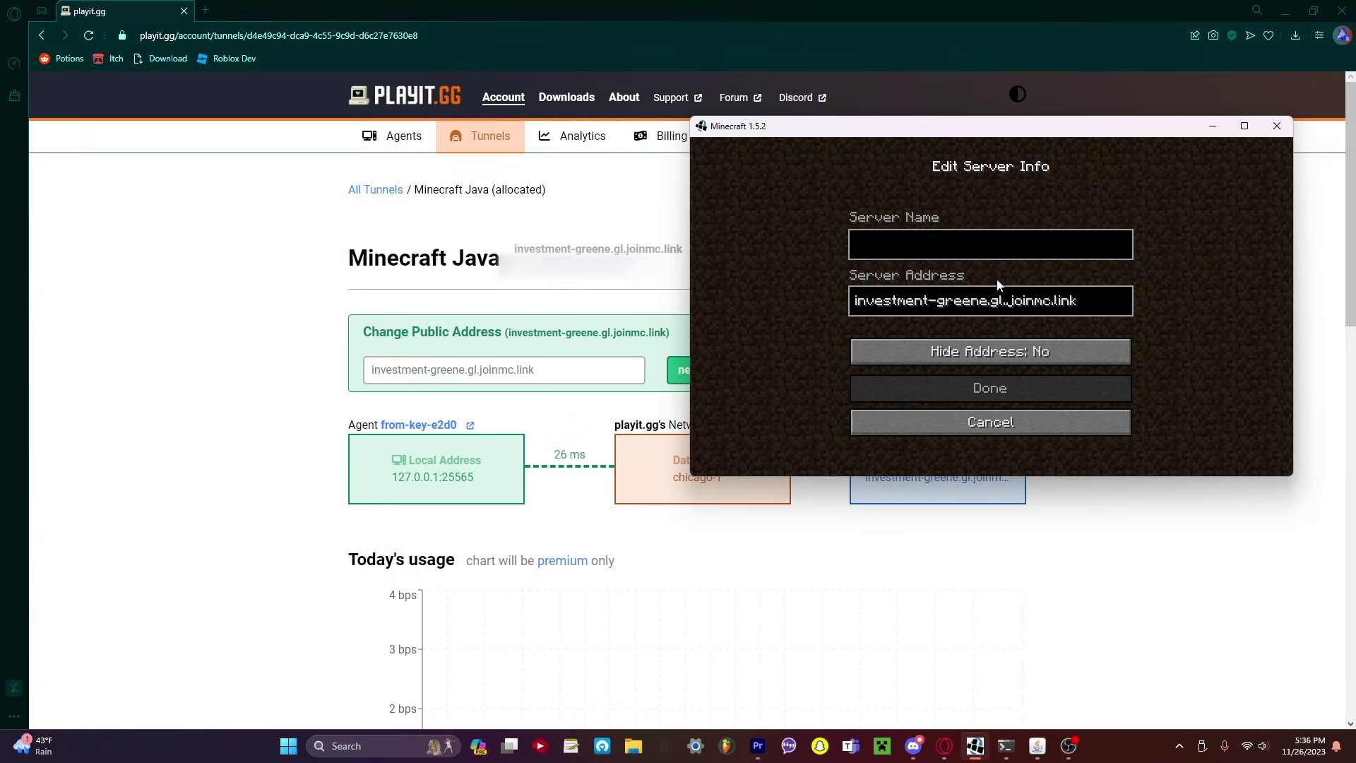
text(awdaw)
click(977, 382)
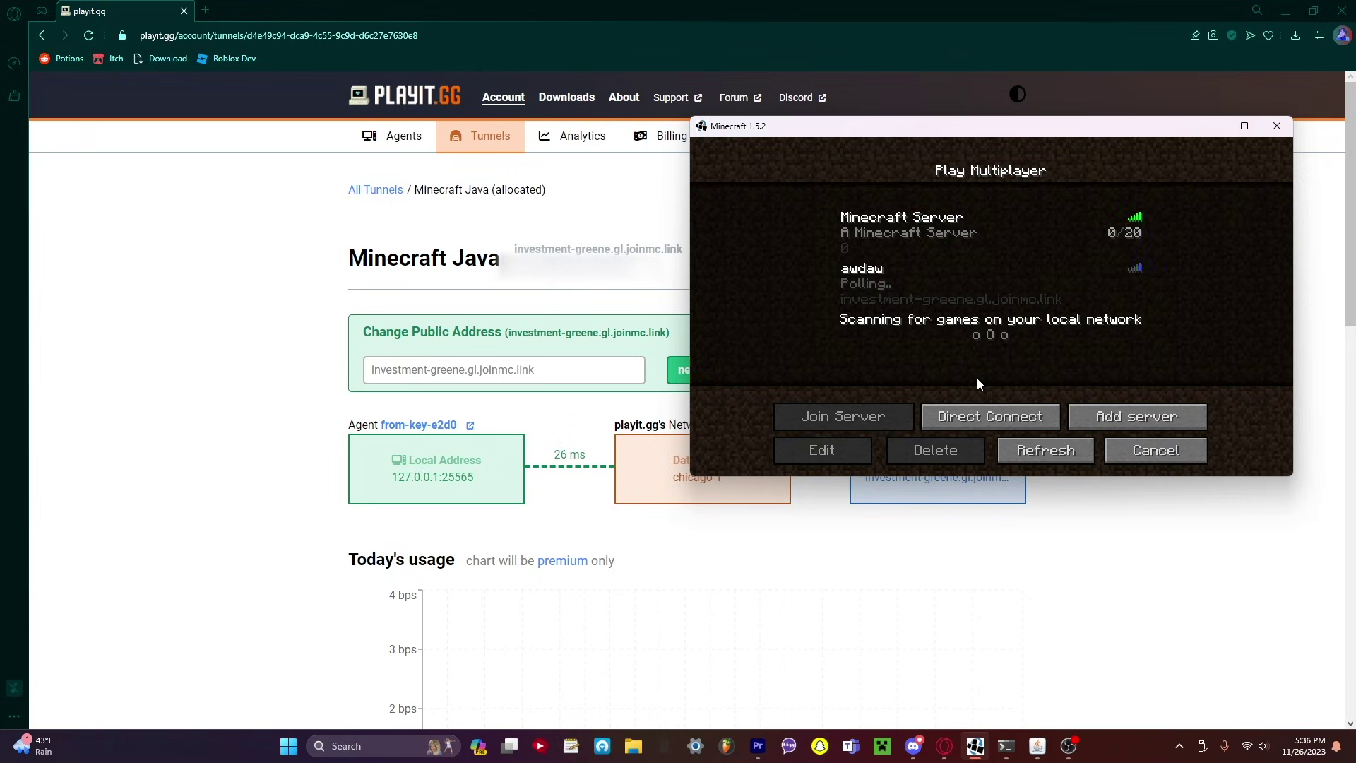
Try to join the awdaw server, cancel the connection, and delete its entry from the server list.
click(893, 284)
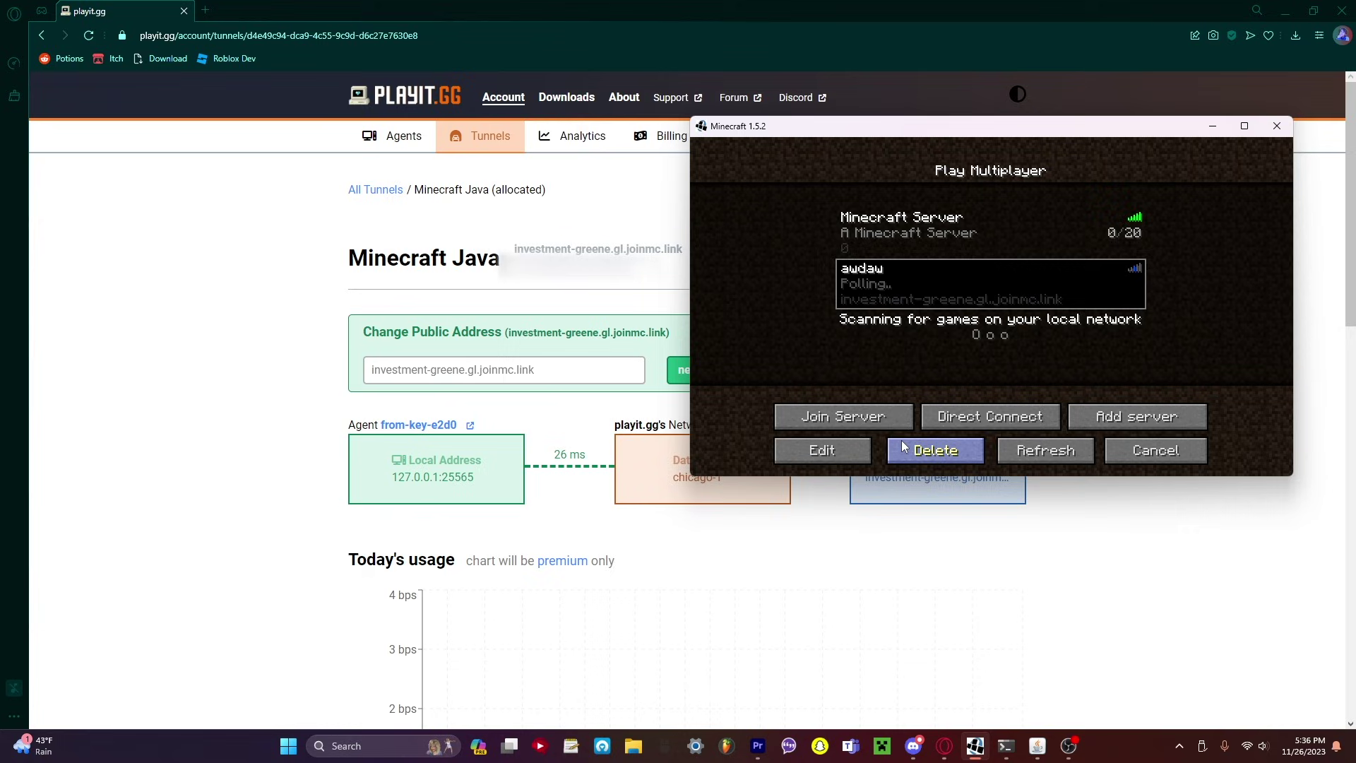
click(835, 428)
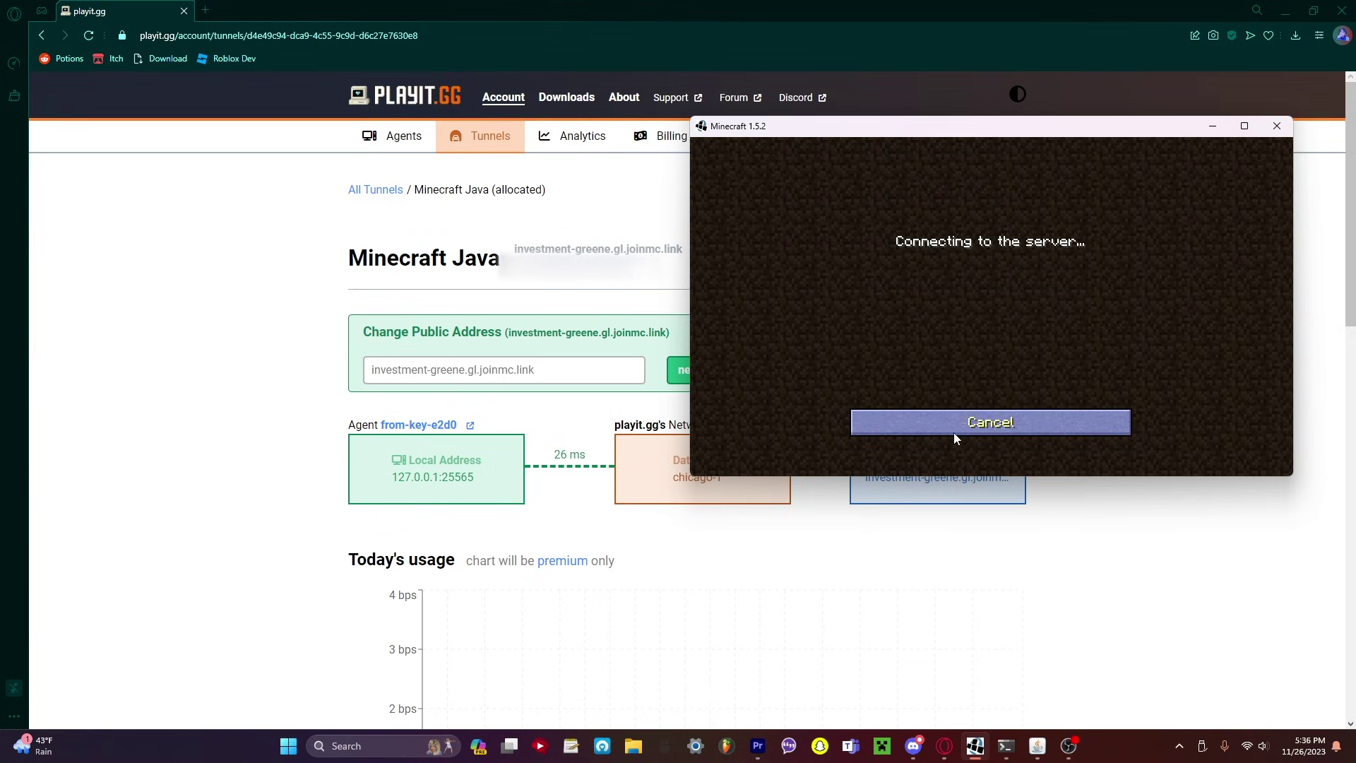
click(956, 438)
click(938, 446)
click(888, 345)
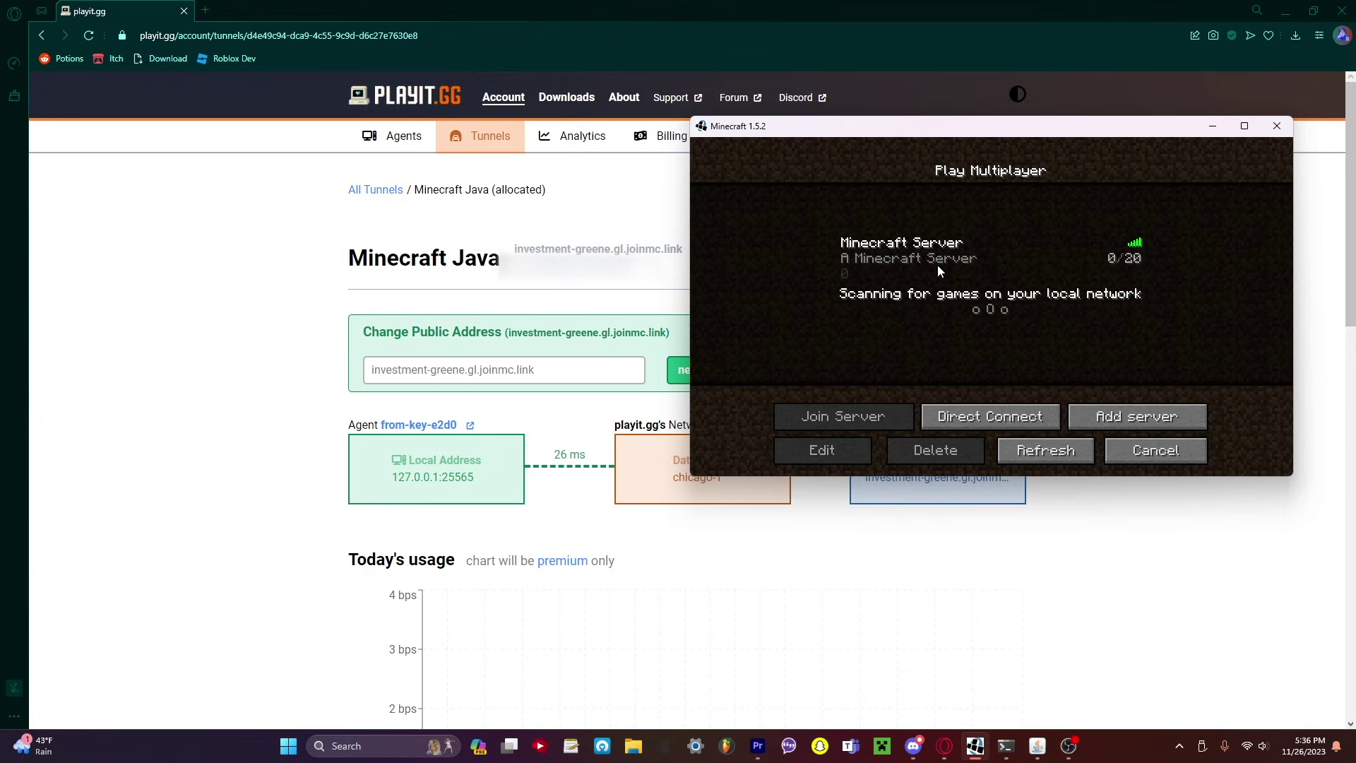
Set the Minecraft Server entry's address to localhost, save it, and join that server.
click(938, 267)
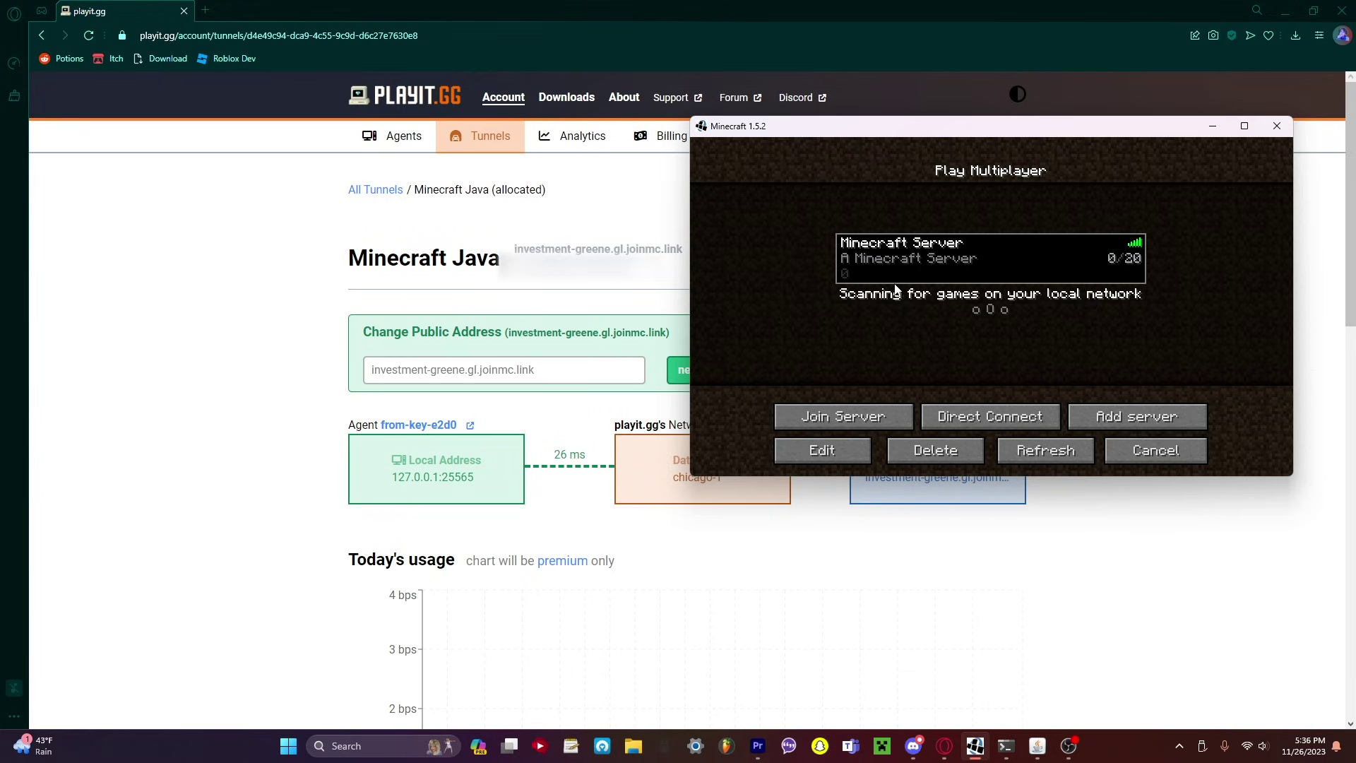
click(824, 450)
key(BackSpace)
text(localhost)
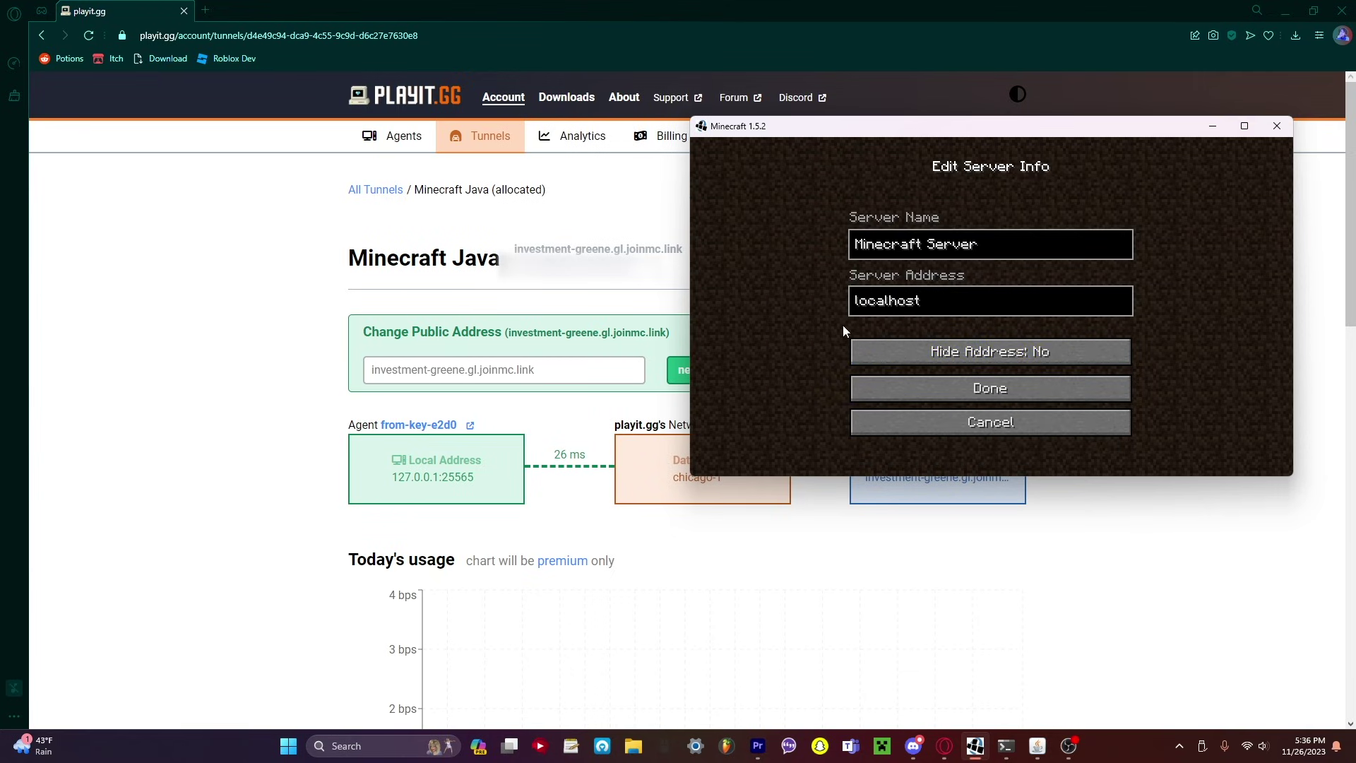
click(885, 385)
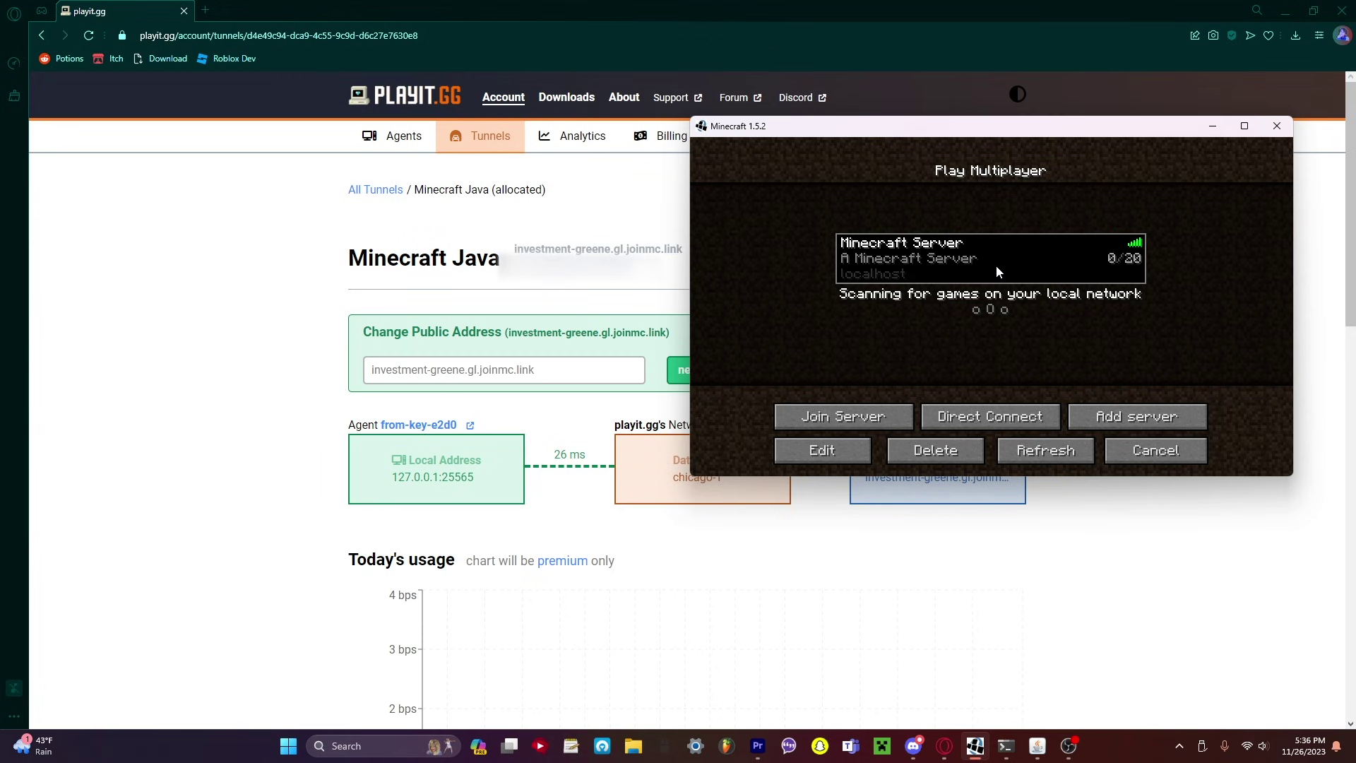
click(862, 414)
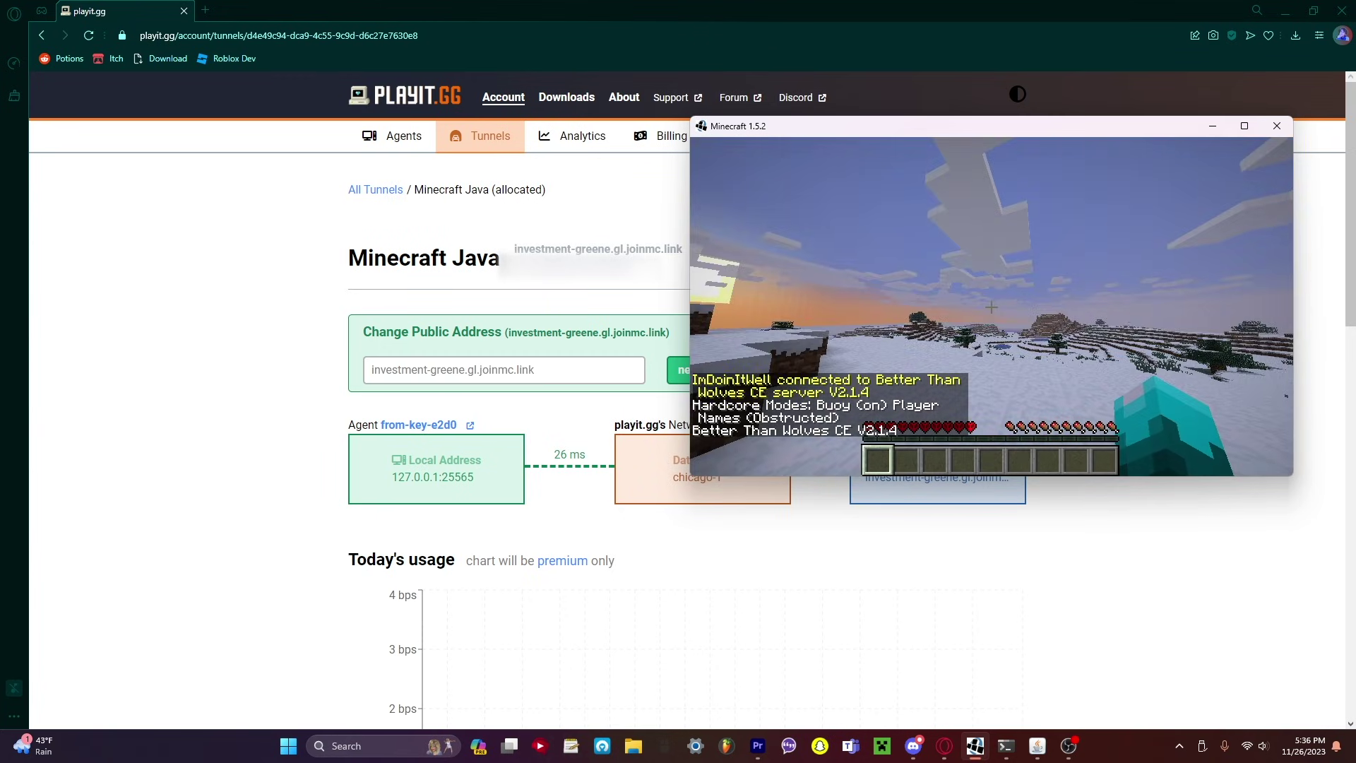
key(Tab)
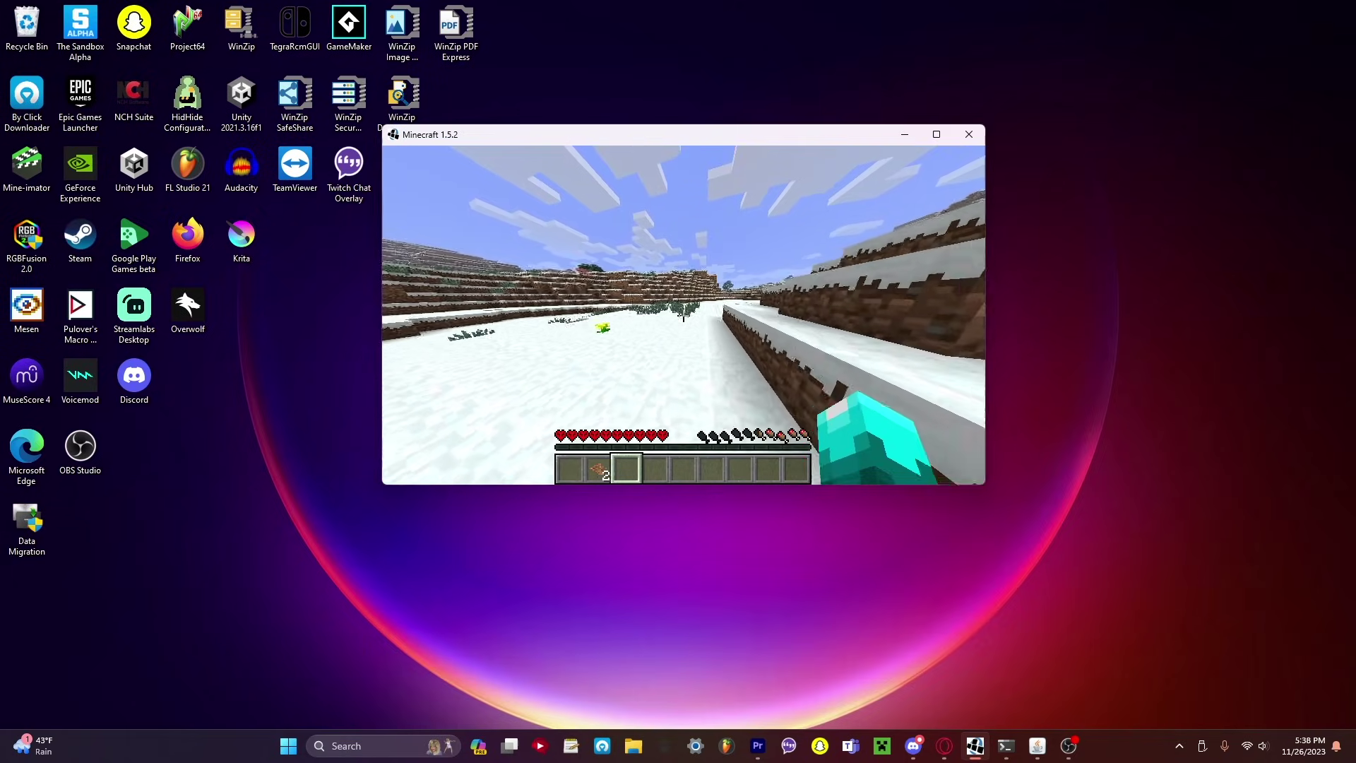
Walk across the snowy terrain and send the chat message "Yay!" to the other player.
key(w)
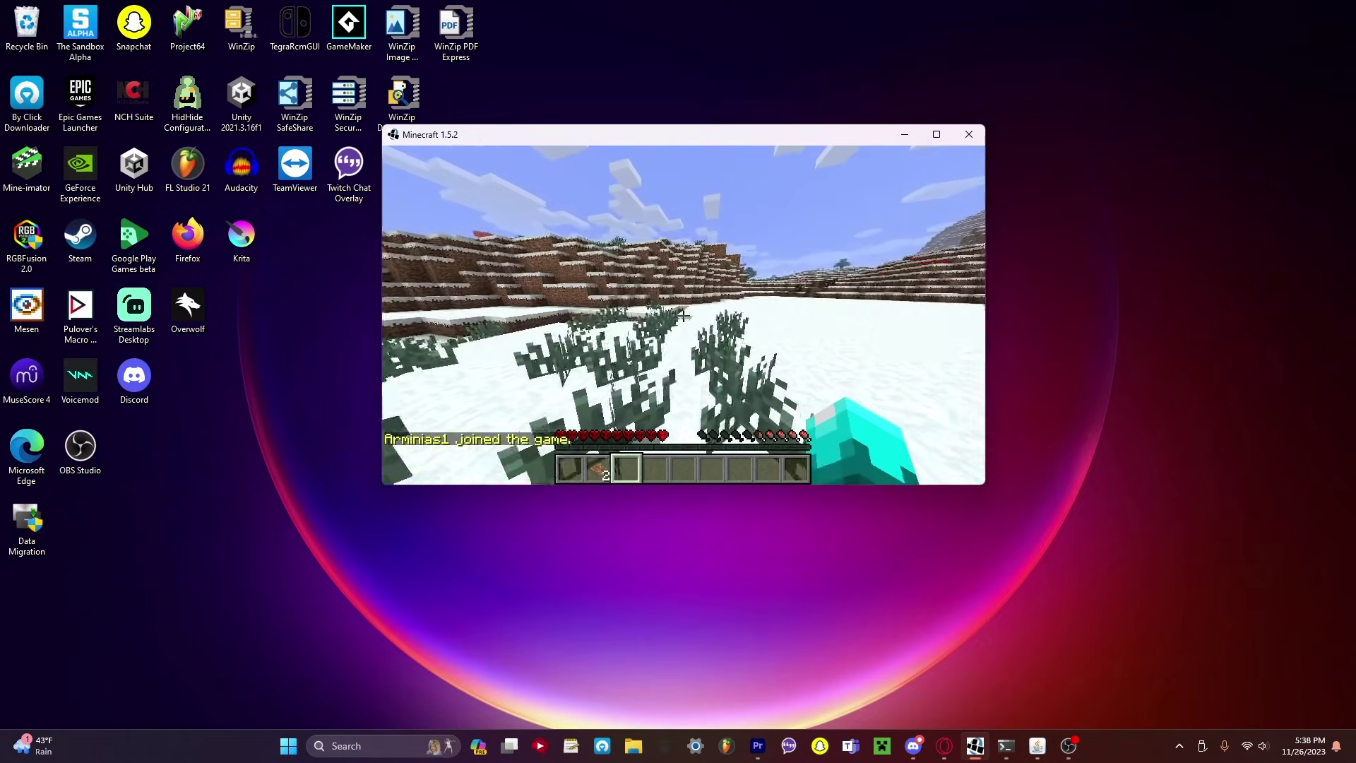
key(w)
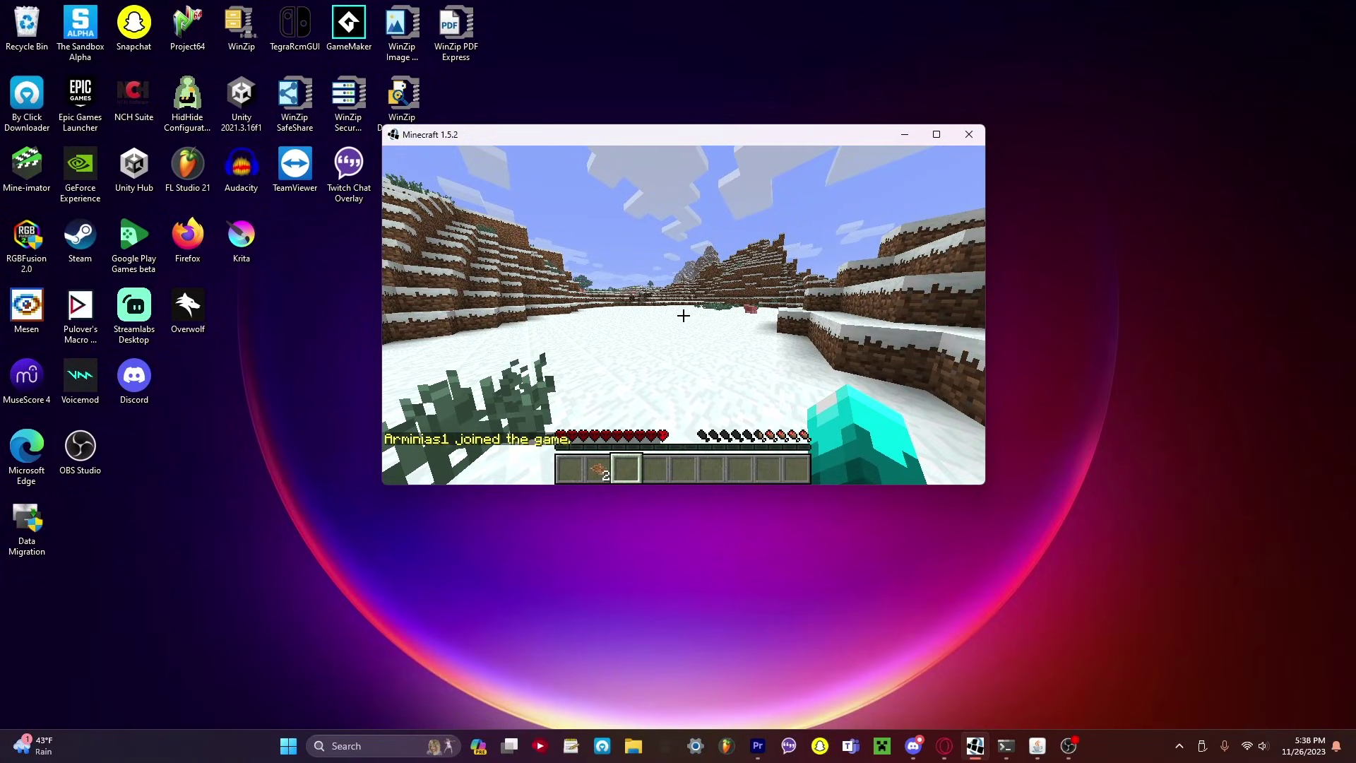
key(t)
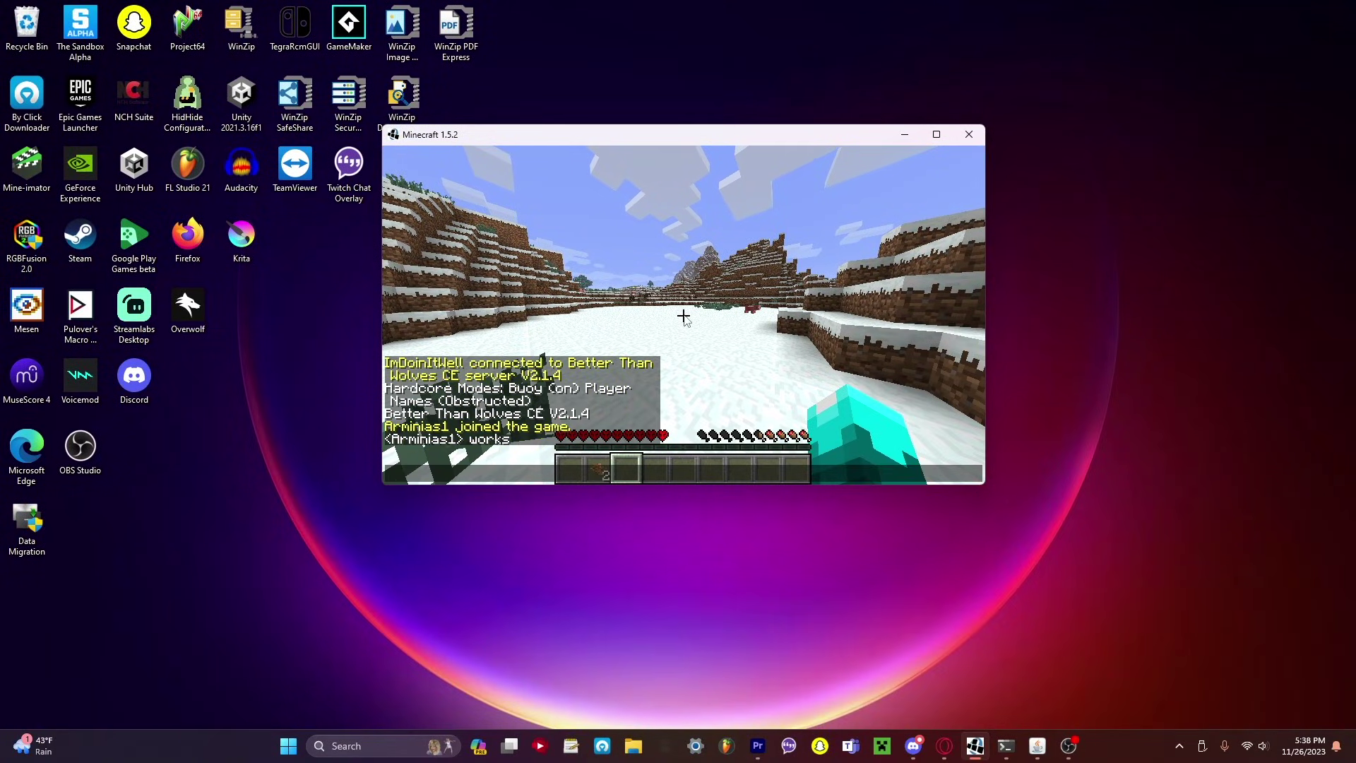
text(Yay!)
key(Return)
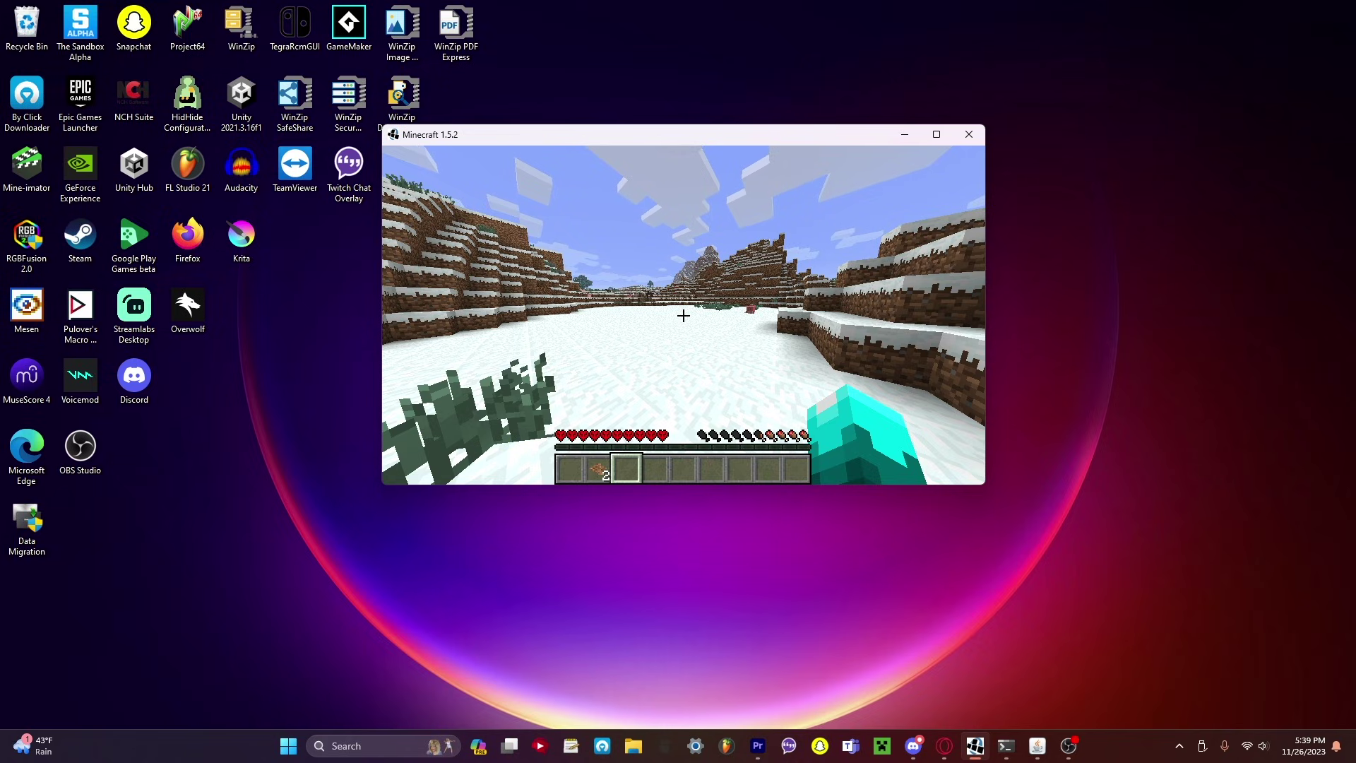
Walk around the snowy plain a little more and disconnect from the server.
key(w)
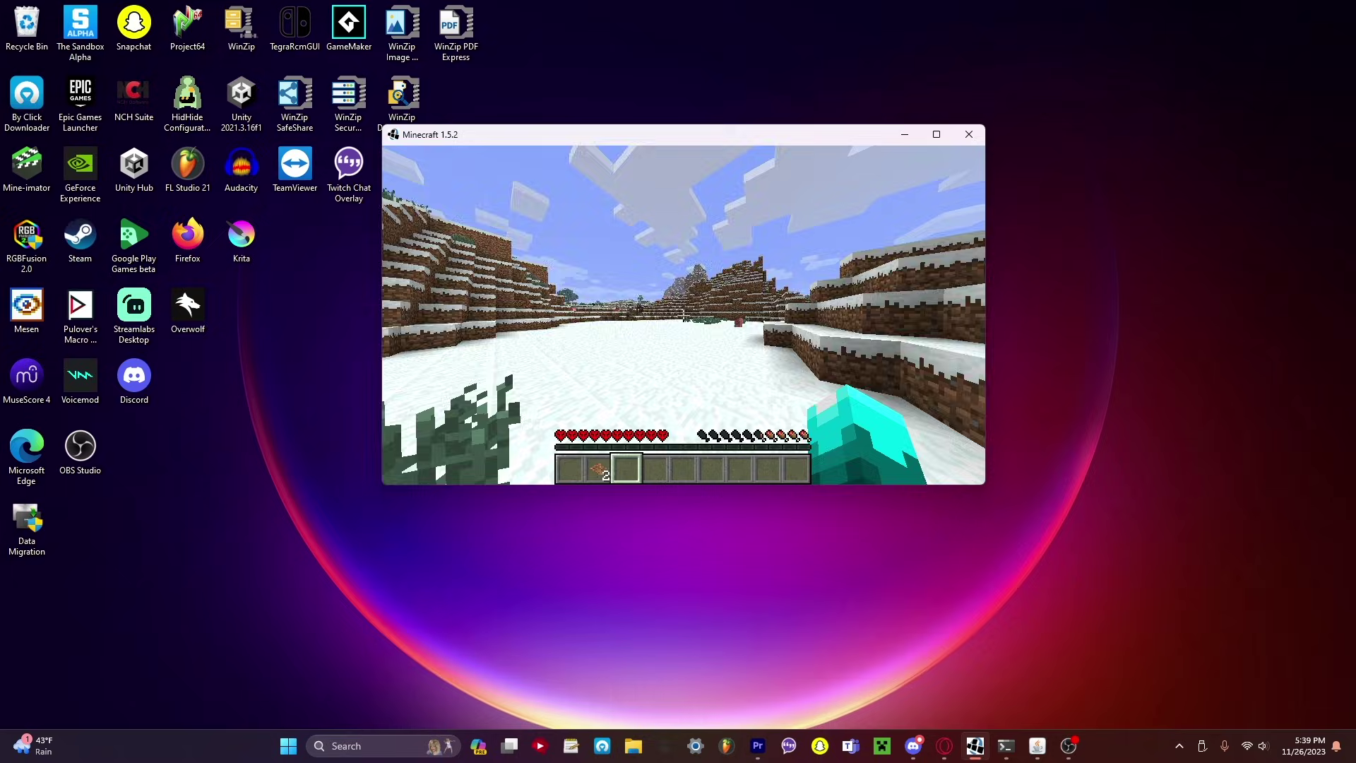
key(Escape)
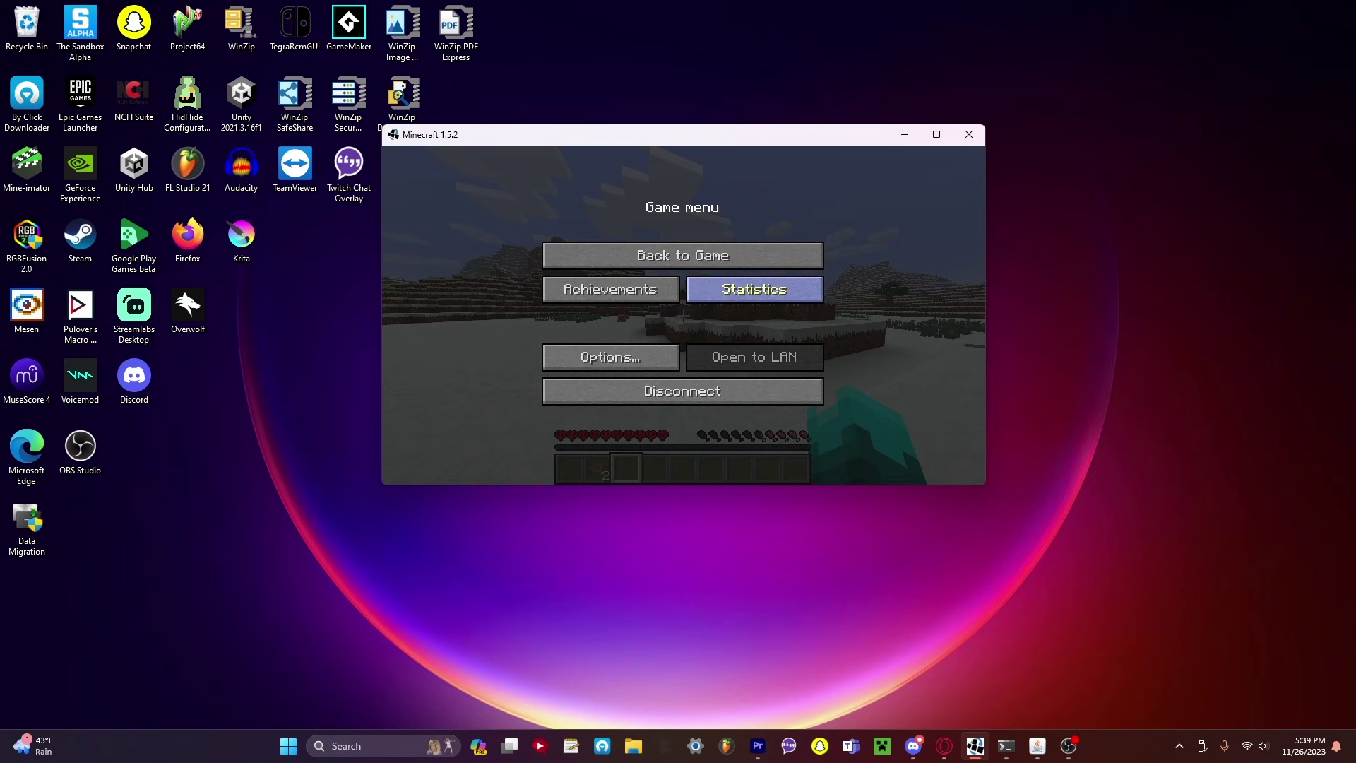
key(Escape)
key(w)
key(w)
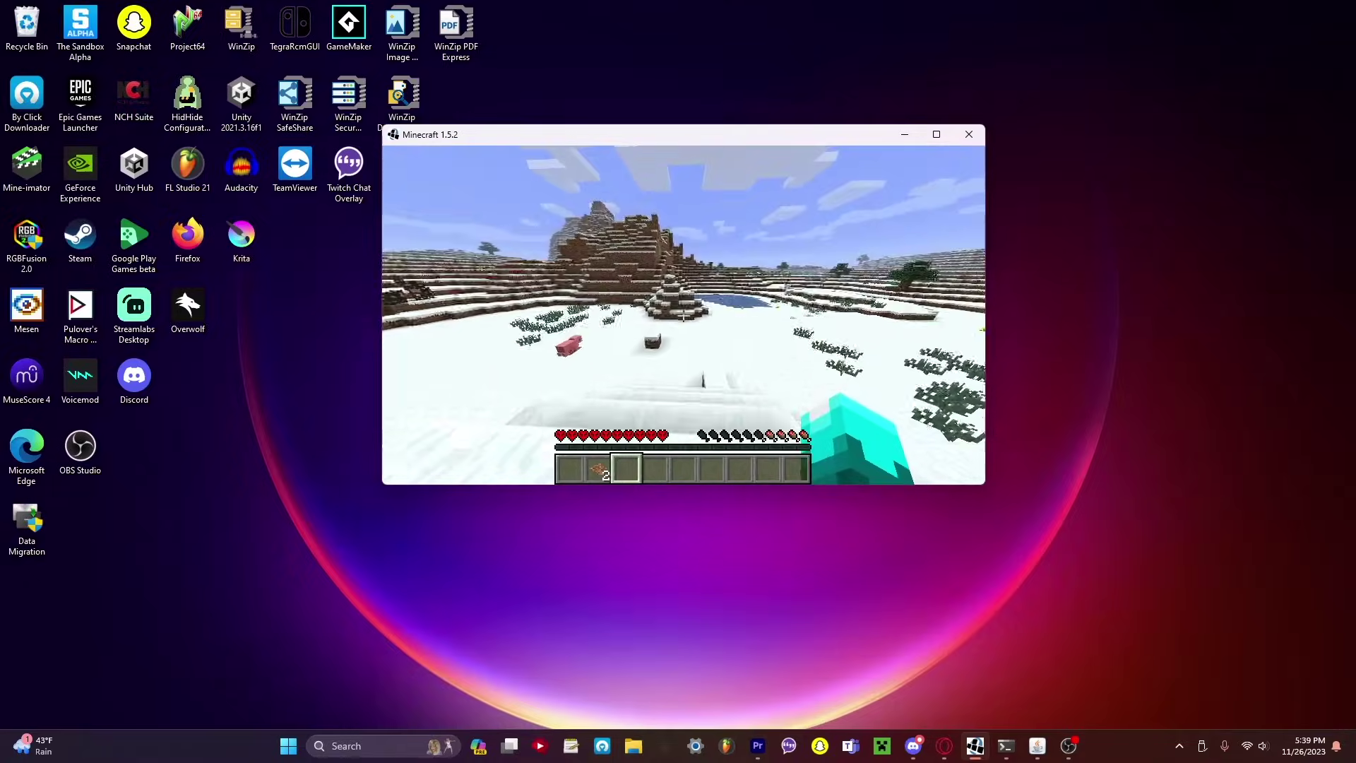
key(Escape)
click(672, 387)
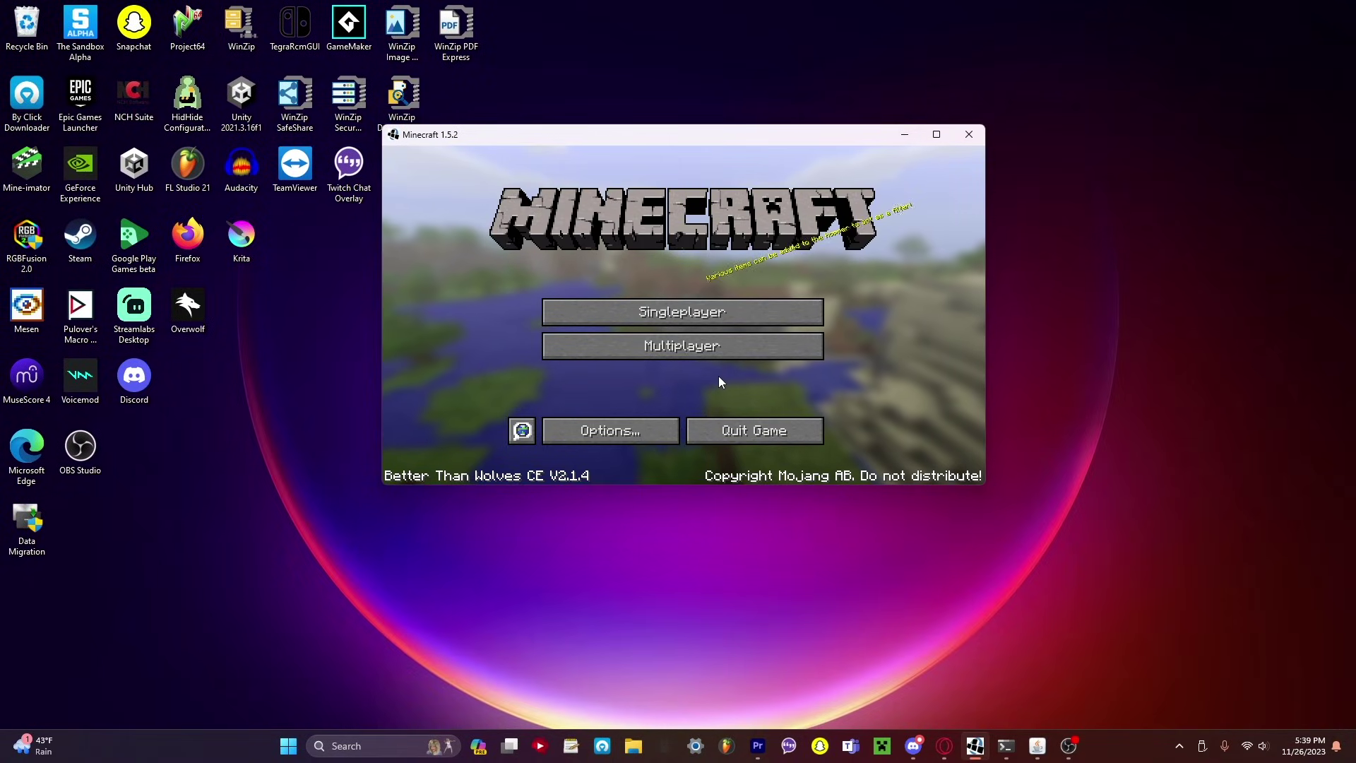